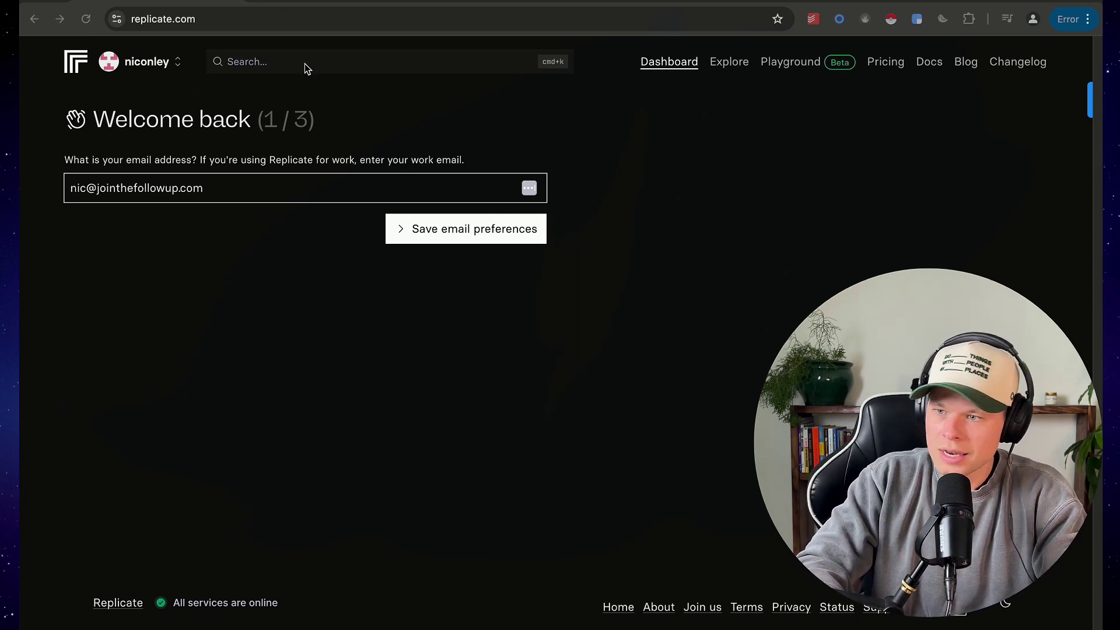
# - Search Replicate for 'luca' and open the remove-bg model from the results
pyautogui.click(285, 66)
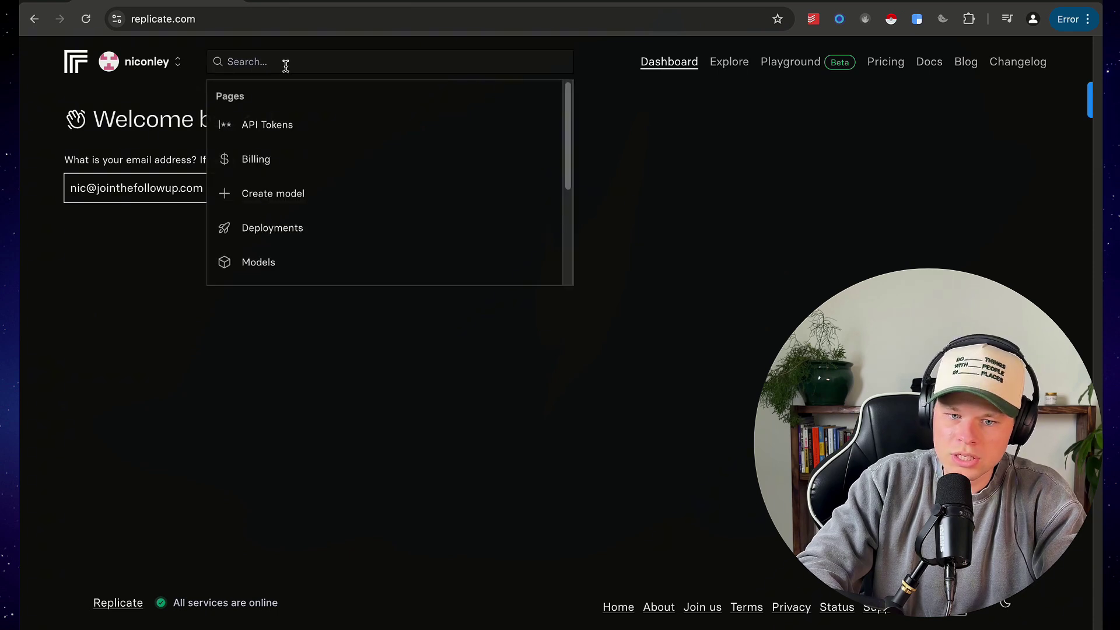
pyautogui.write('luca')
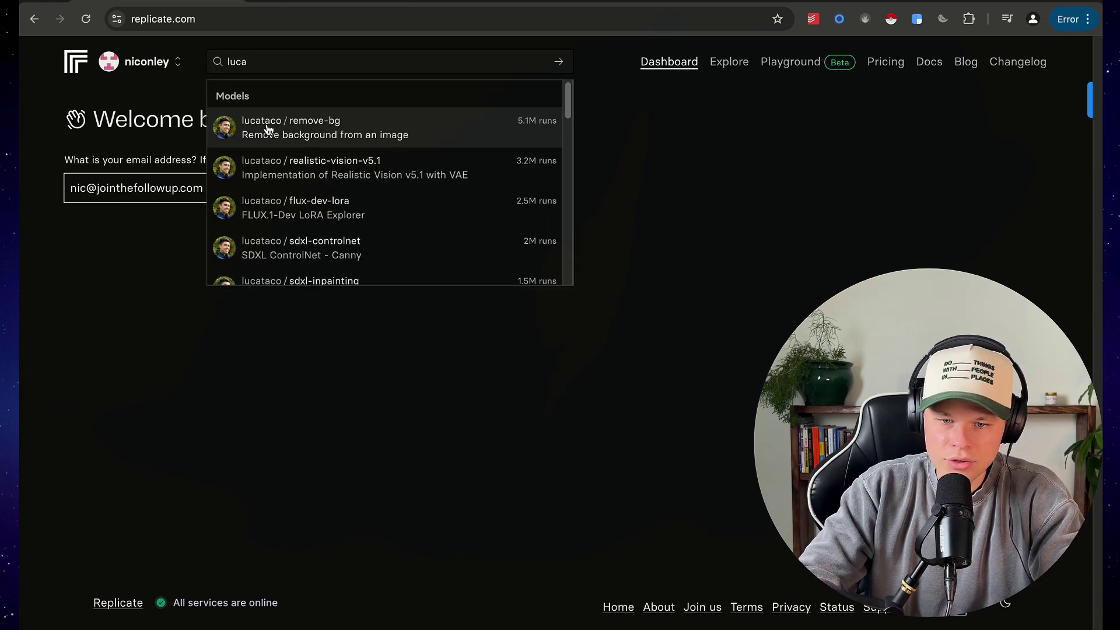
pyautogui.click(267, 128)
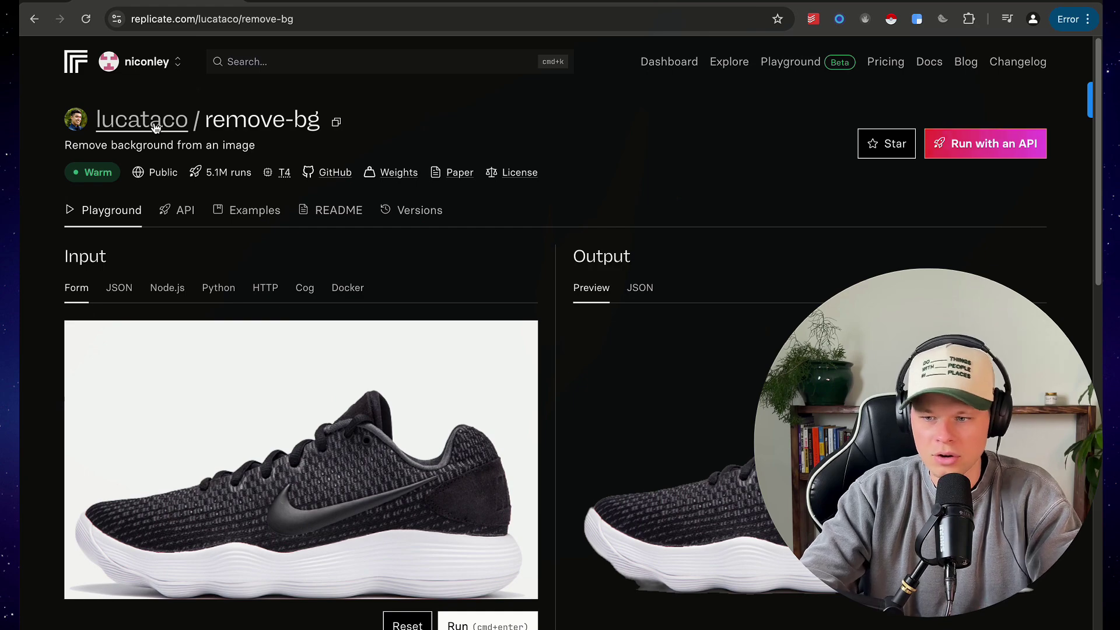
# - Open the remove-bg author's profile and browse their model grid down to ai-toolkit
pyautogui.click(155, 126)
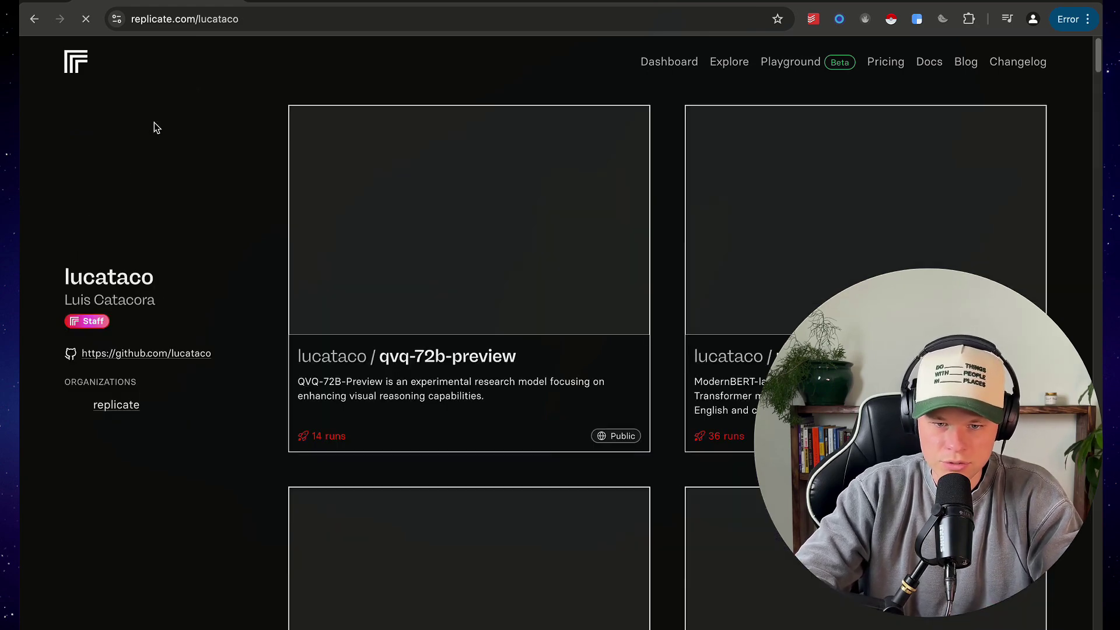
pyautogui.scroll(-20, 869, 212)
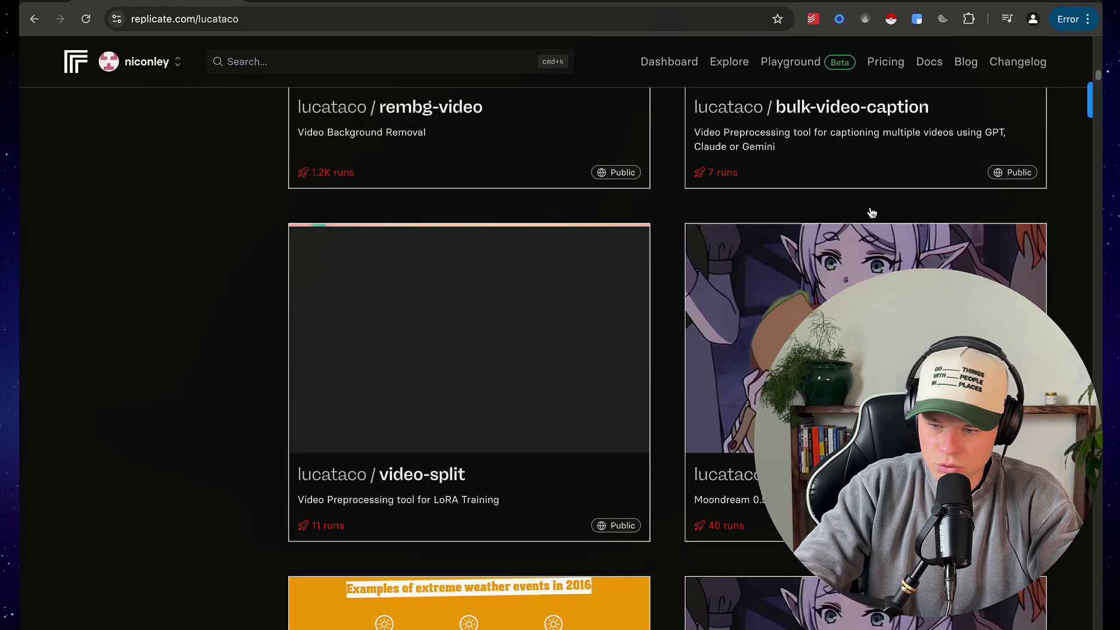
pyautogui.scroll(-17, 869, 213)
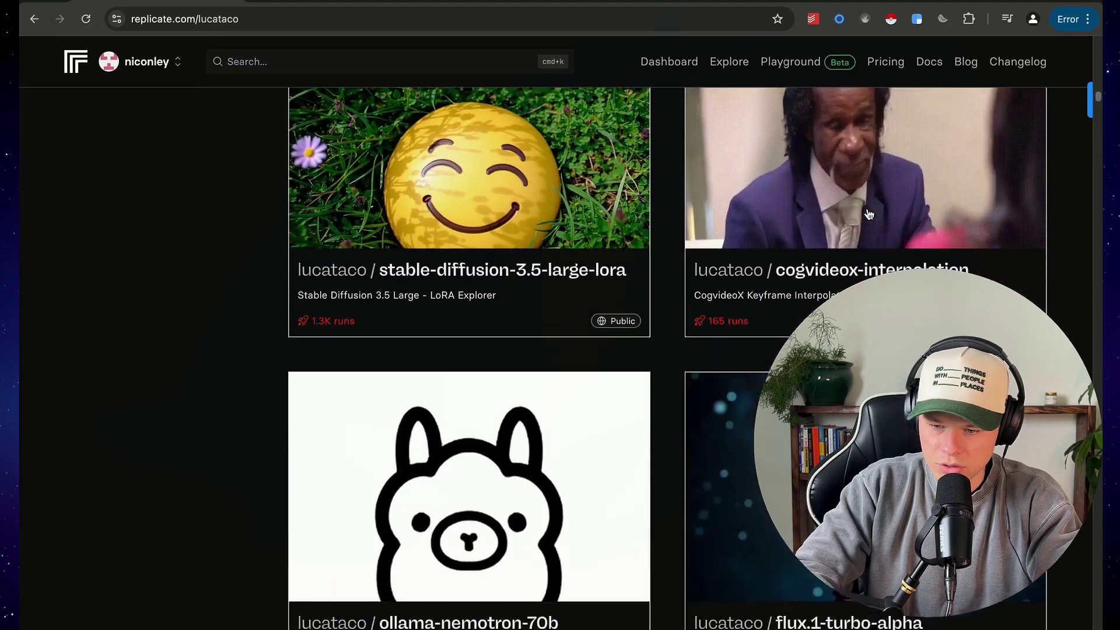
pyautogui.scroll(-20, 870, 212)
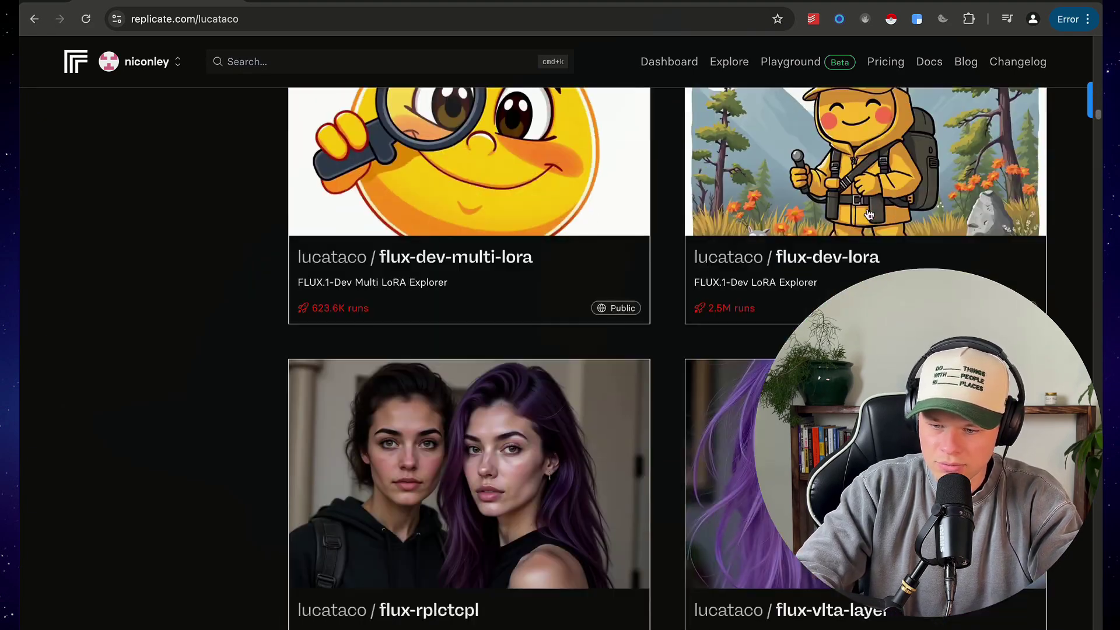
pyautogui.scroll(-20, 870, 213)
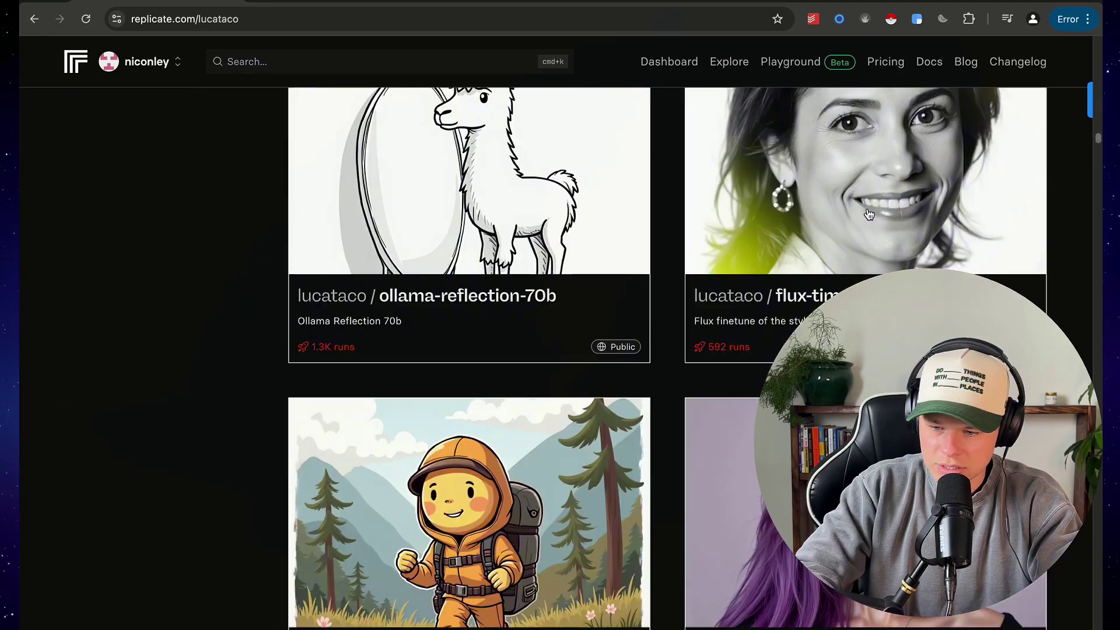
pyautogui.scroll(-10, 870, 212)
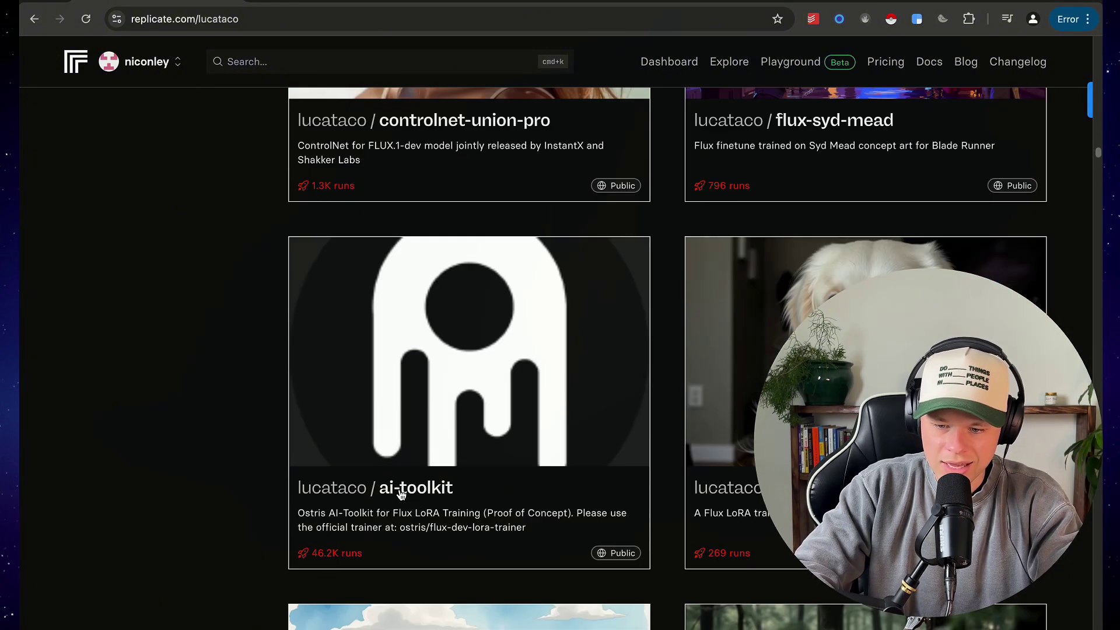
# - Open the ai-toolkit model and bring up its Train form
pyautogui.click(401, 494)
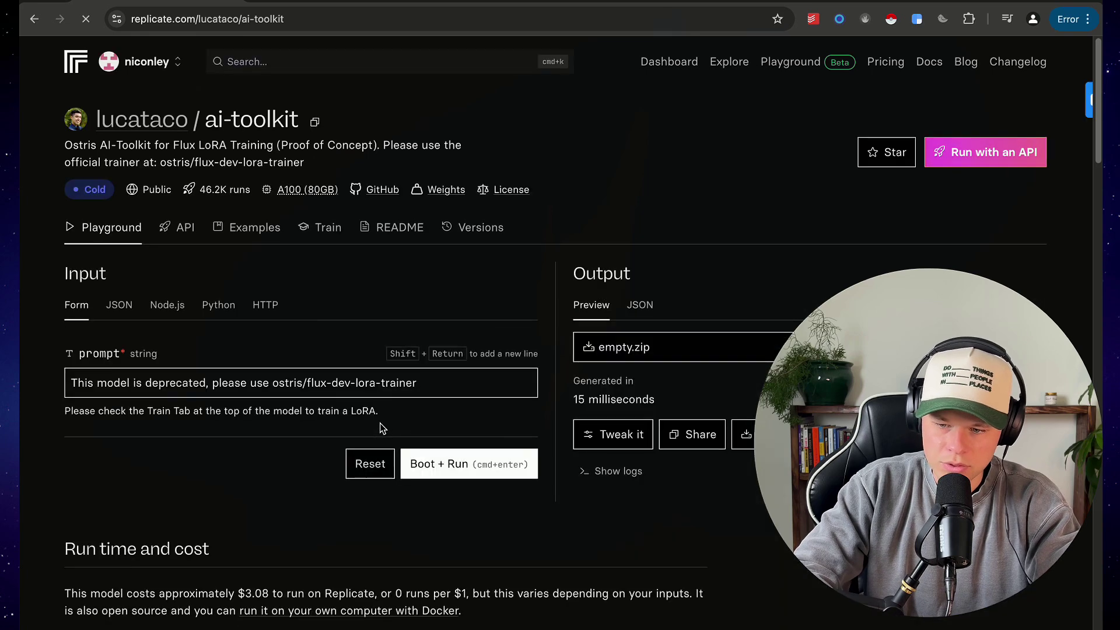
pyautogui.scroll(-3, 521, 159)
pyautogui.scroll(3, 327, 233)
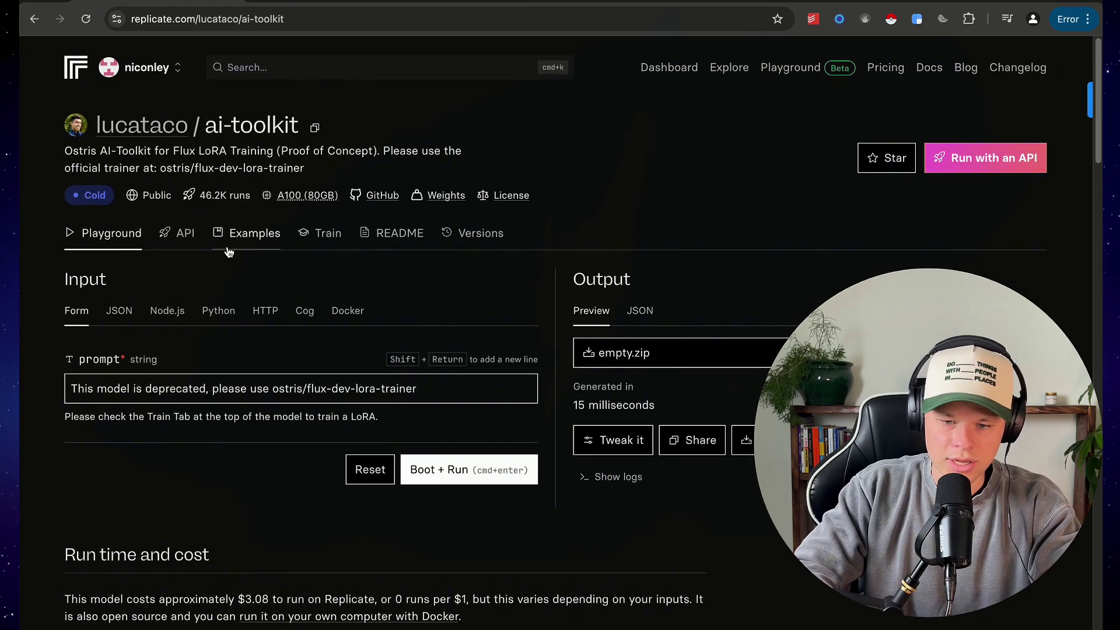
pyautogui.click(327, 233)
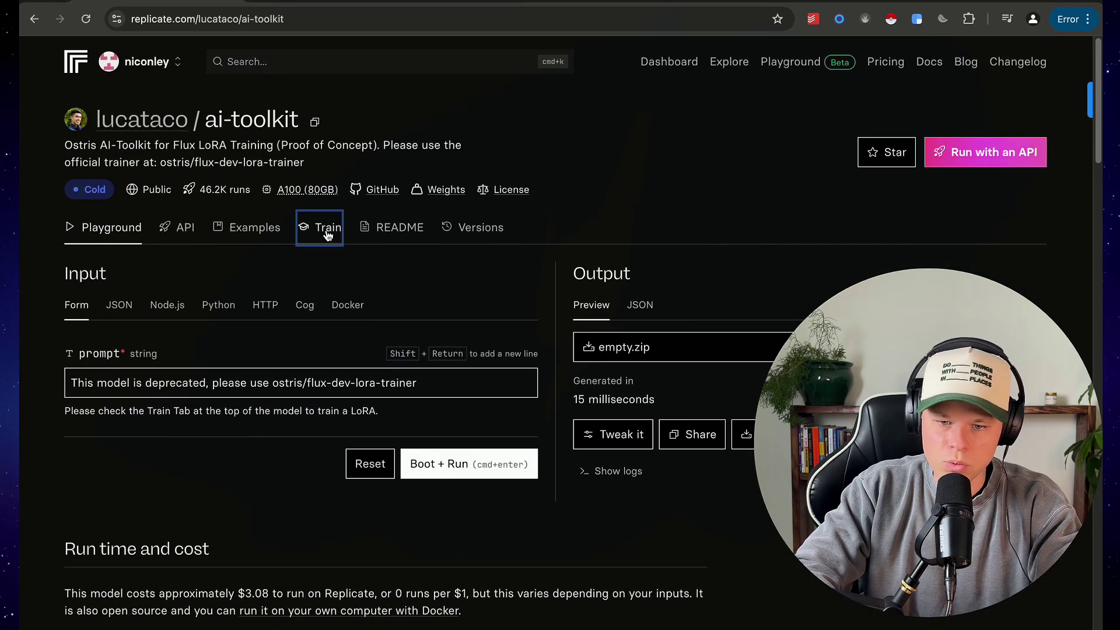
pyautogui.scroll(-2, 301, 348)
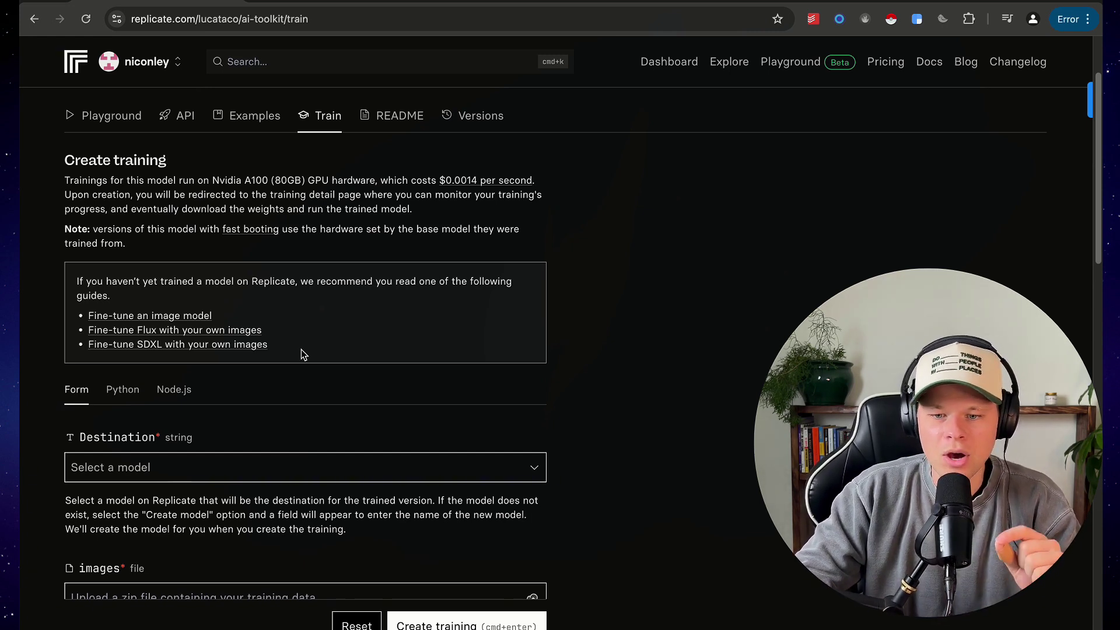
pyautogui.scroll(-2, 297, 362)
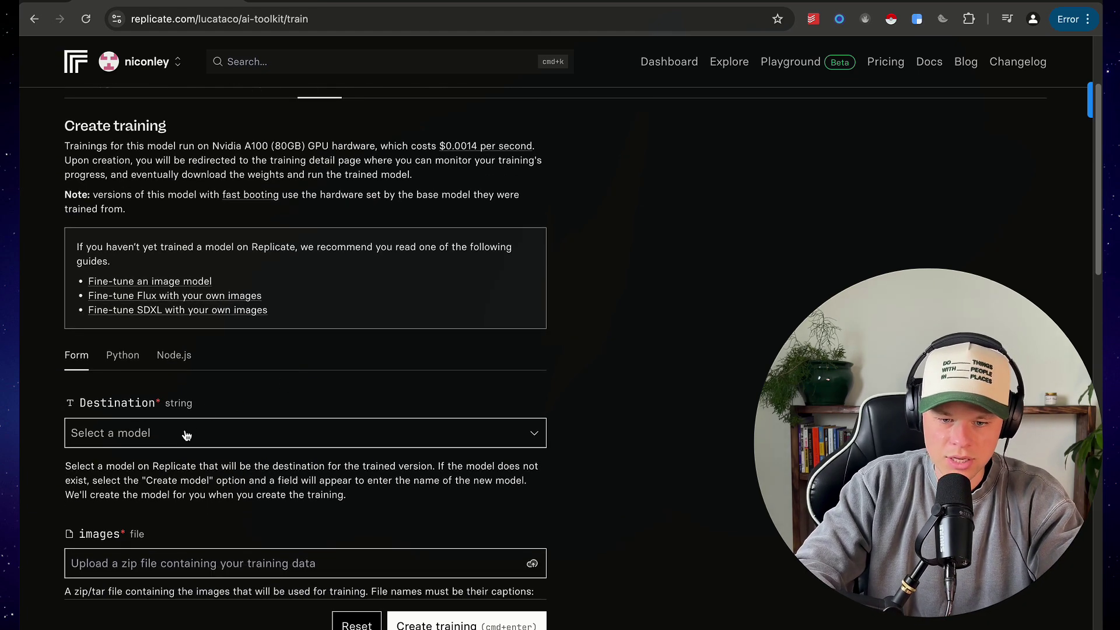
# - Set the training destination to a new model named nicytmodel
pyautogui.click(185, 438)
pyautogui.click(170, 492)
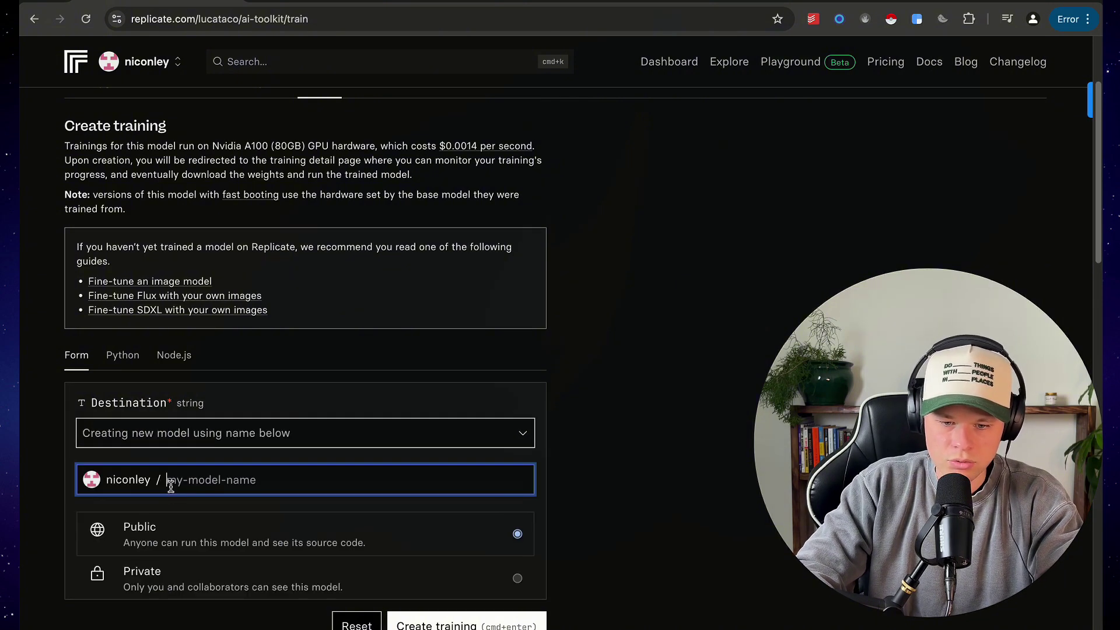
pyautogui.scroll(-2, 278, 409)
pyautogui.scroll(-3, 229, 379)
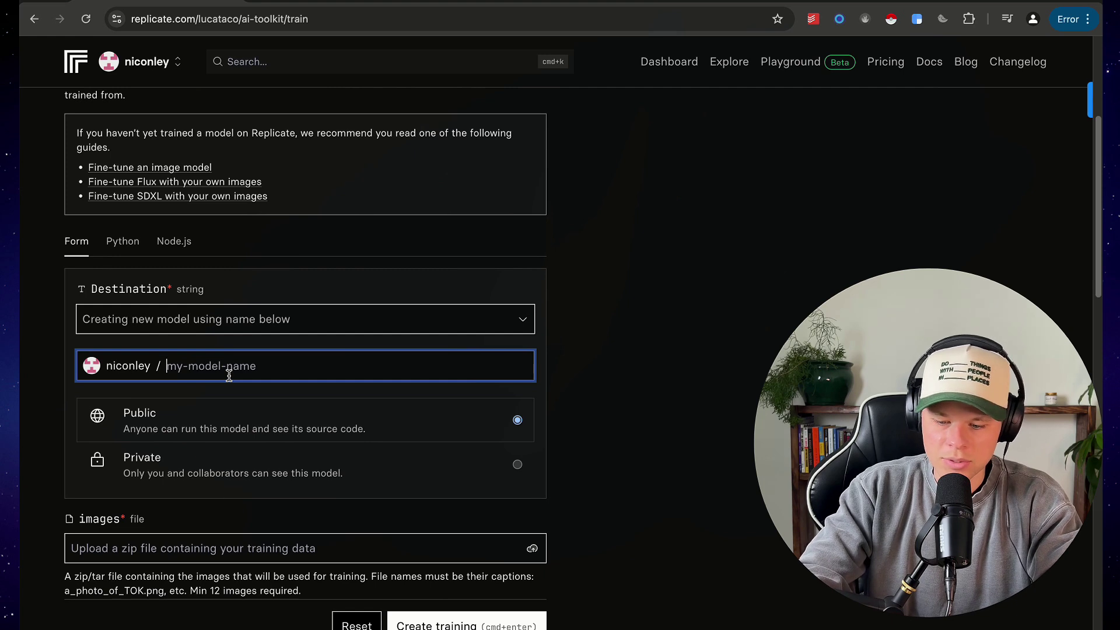
pyautogui.write('nicyt')
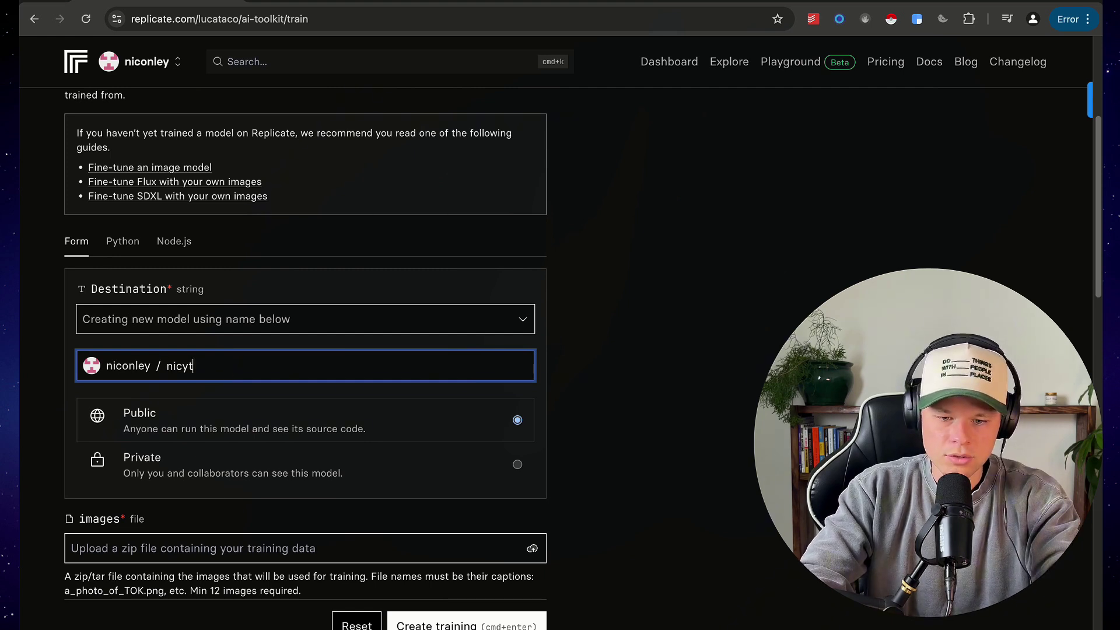
pyautogui.write('model')
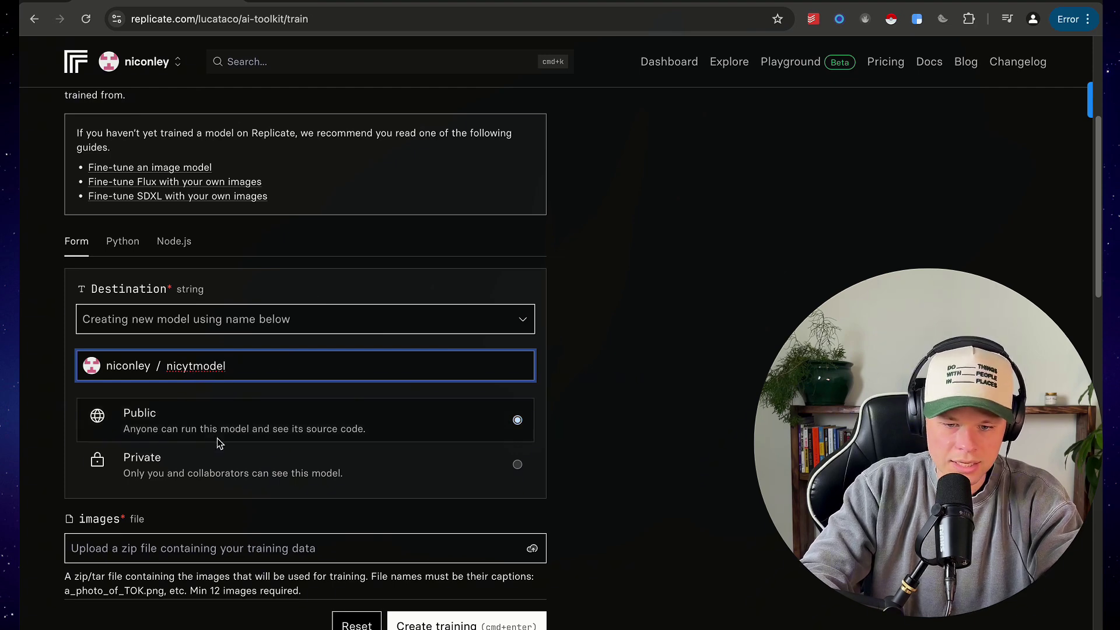
pyautogui.scroll(-1, 271, 423)
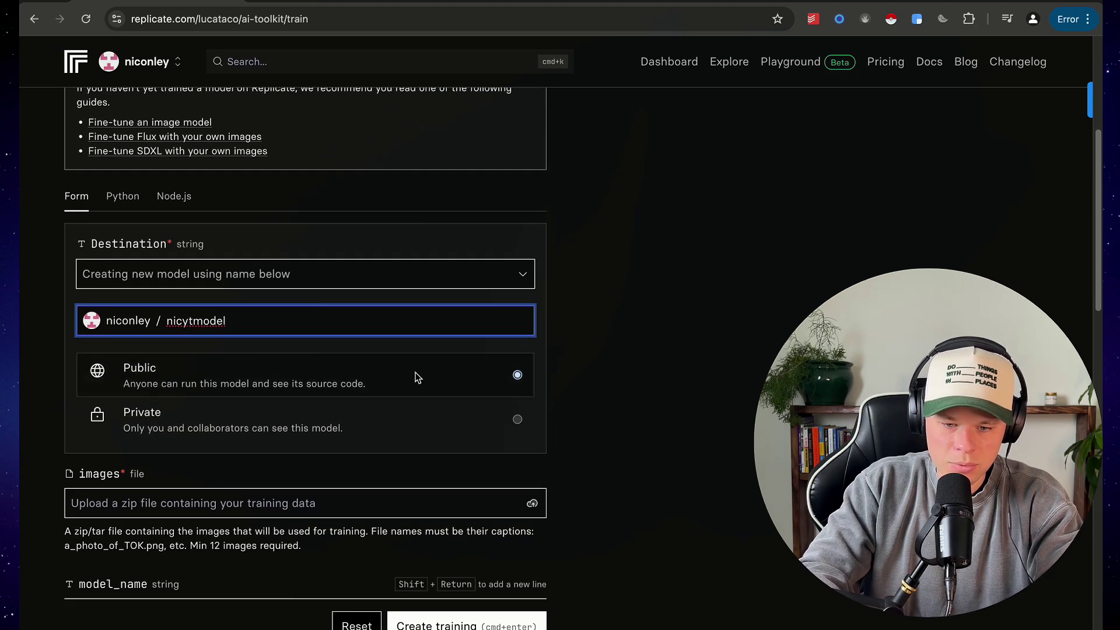
pyautogui.scroll(-1, 390, 489)
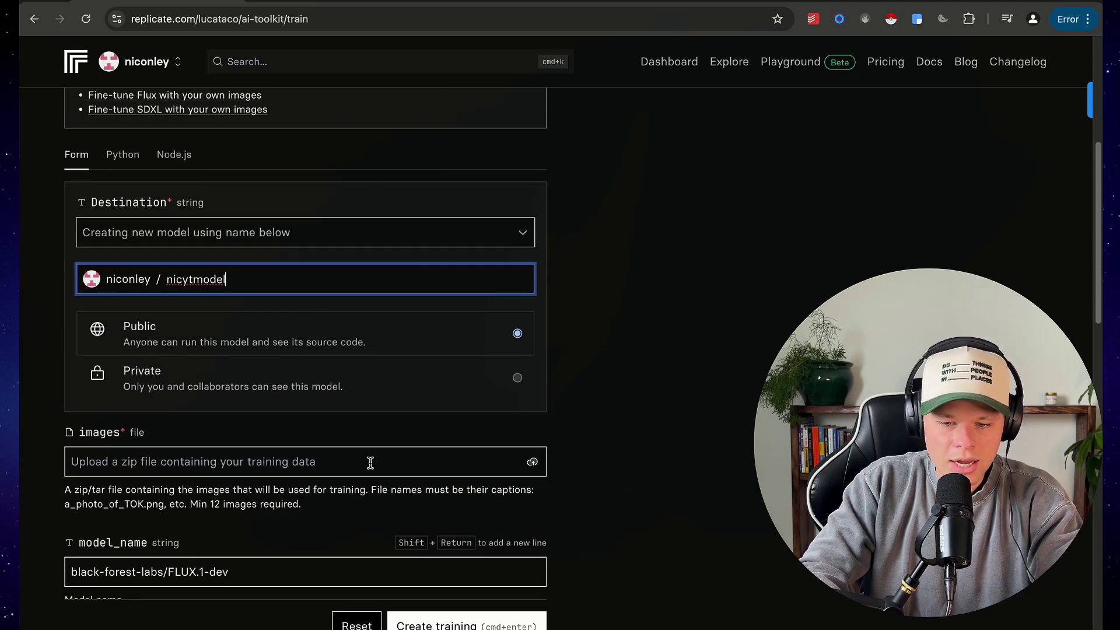
# - Highlight the 12-image minimum, then zip the fourteen a_photo_of_nic headshots in Finder and close it
pyautogui.moveTo(190, 503); pyautogui.dragTo(308, 515)
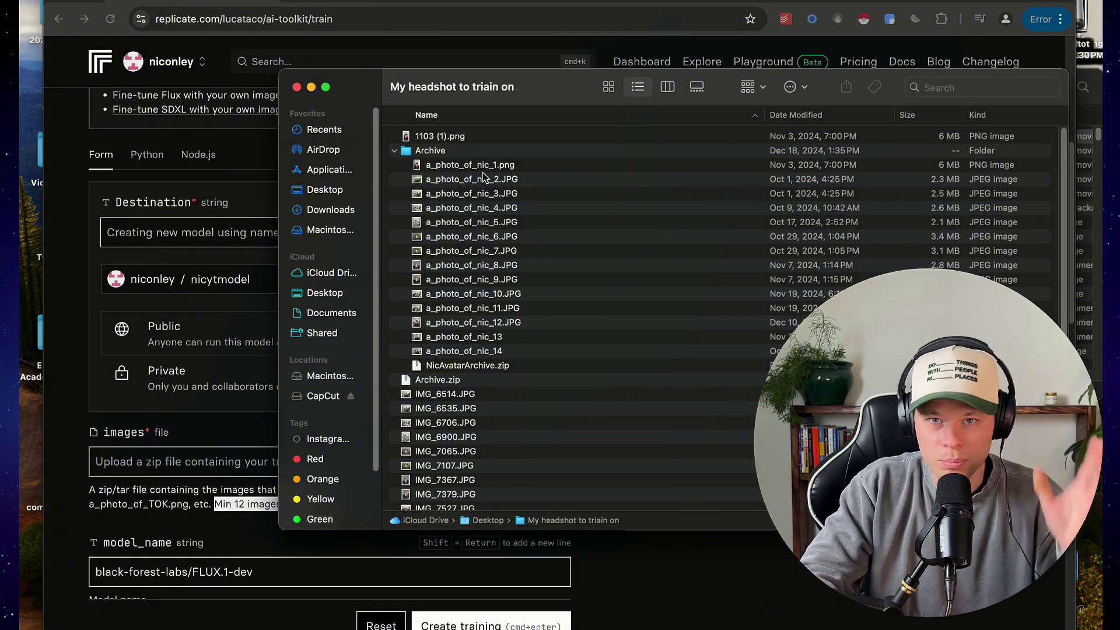
pyautogui.moveTo(530, 88); pyautogui.dragTo(523, 61)
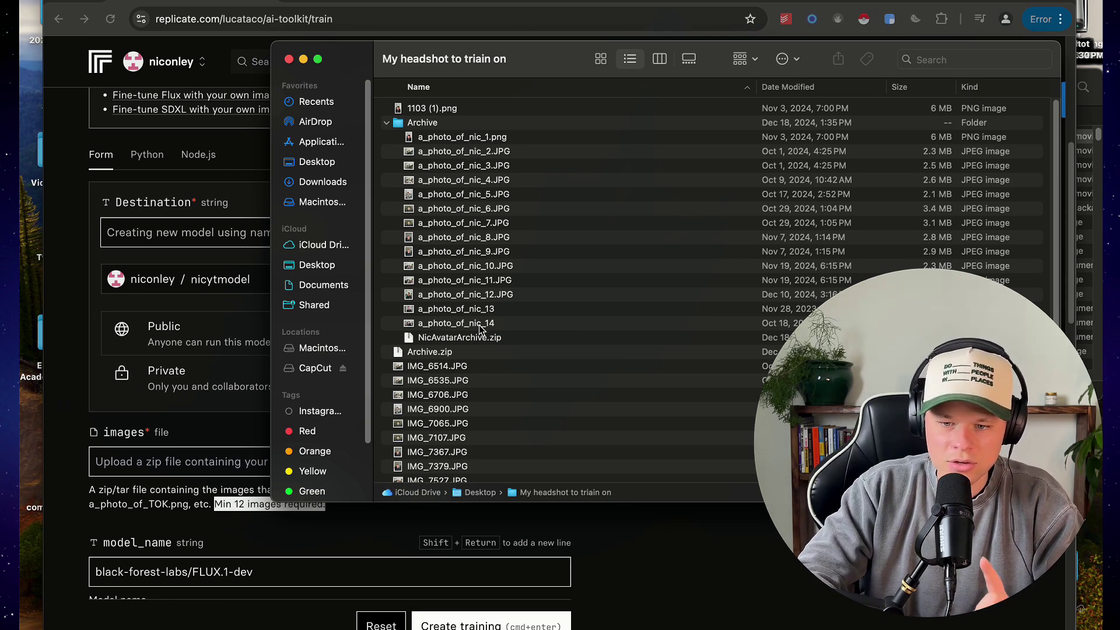
pyautogui.click(483, 140)
pyautogui.keyDown('shift'); pyautogui.click(488, 322); pyautogui.keyUp('shift')
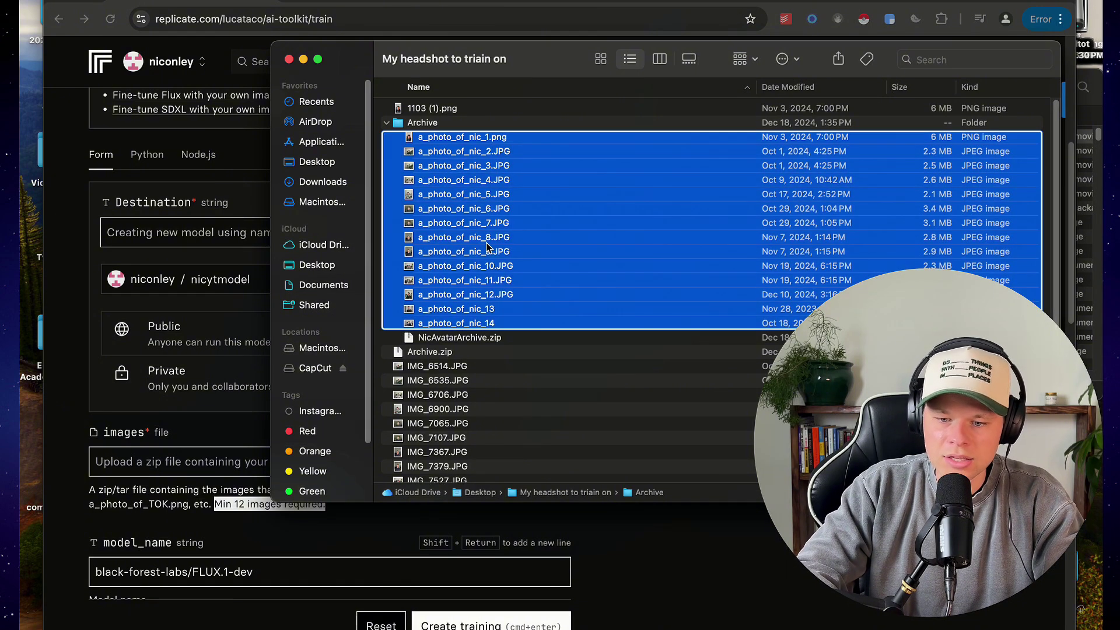
pyautogui.rightClick(488, 242)
pyautogui.click(470, 313)
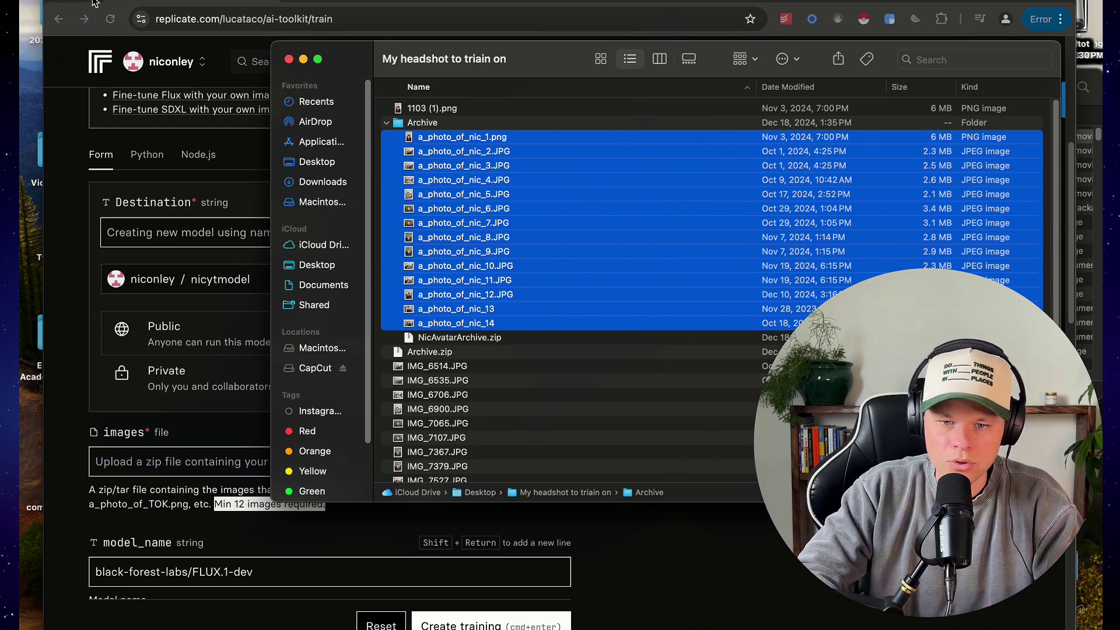
pyautogui.press('Escape')
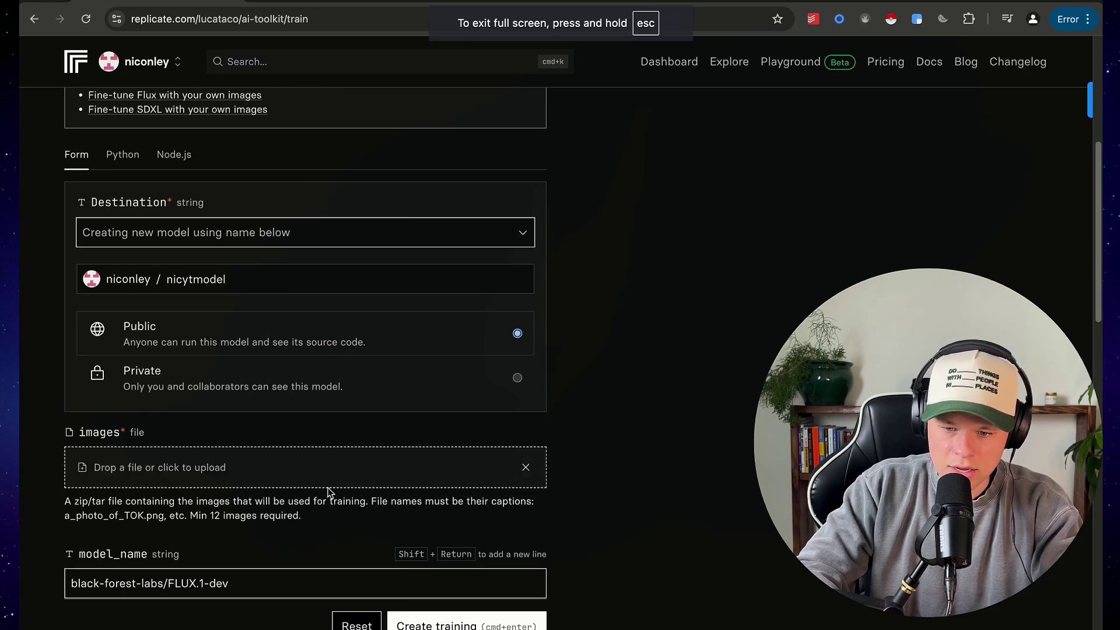
# - Upload NicAvatarArchive.zip as the training images, then go to Hugging Face
pyautogui.click(201, 464)
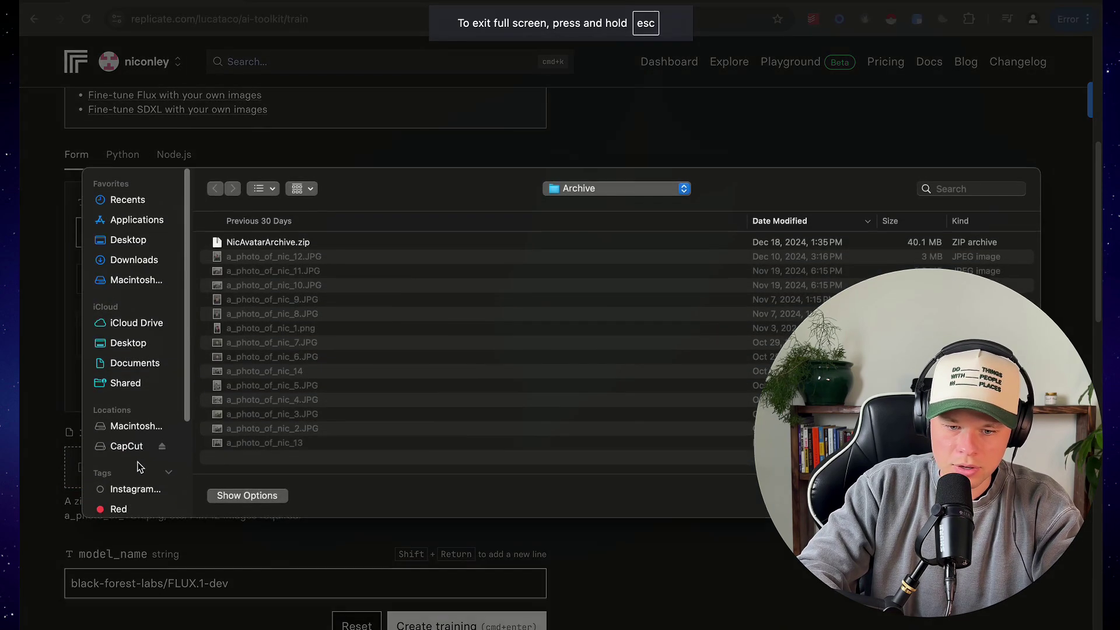
pyautogui.click(266, 248)
pyautogui.press('Return')
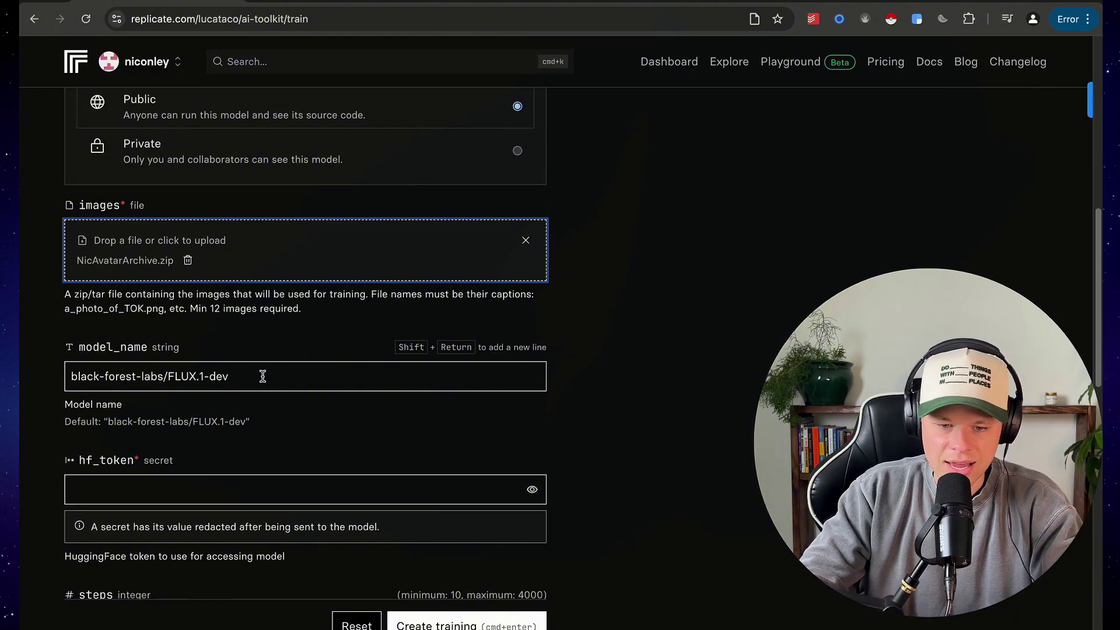
pyautogui.scroll(-2, 230, 455)
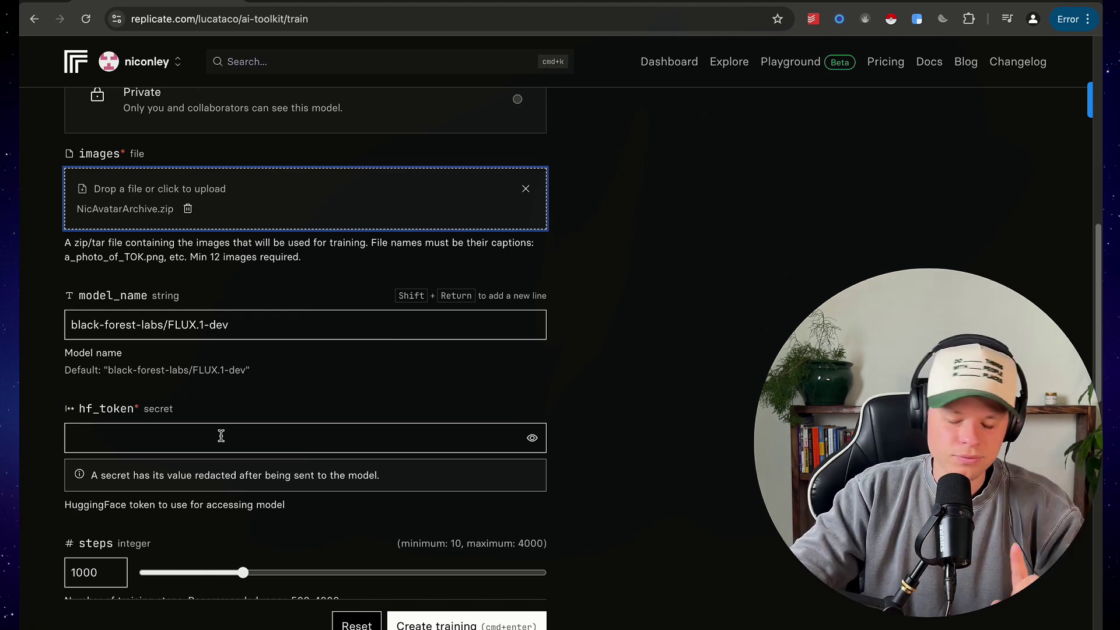
pyautogui.click(329, 4)
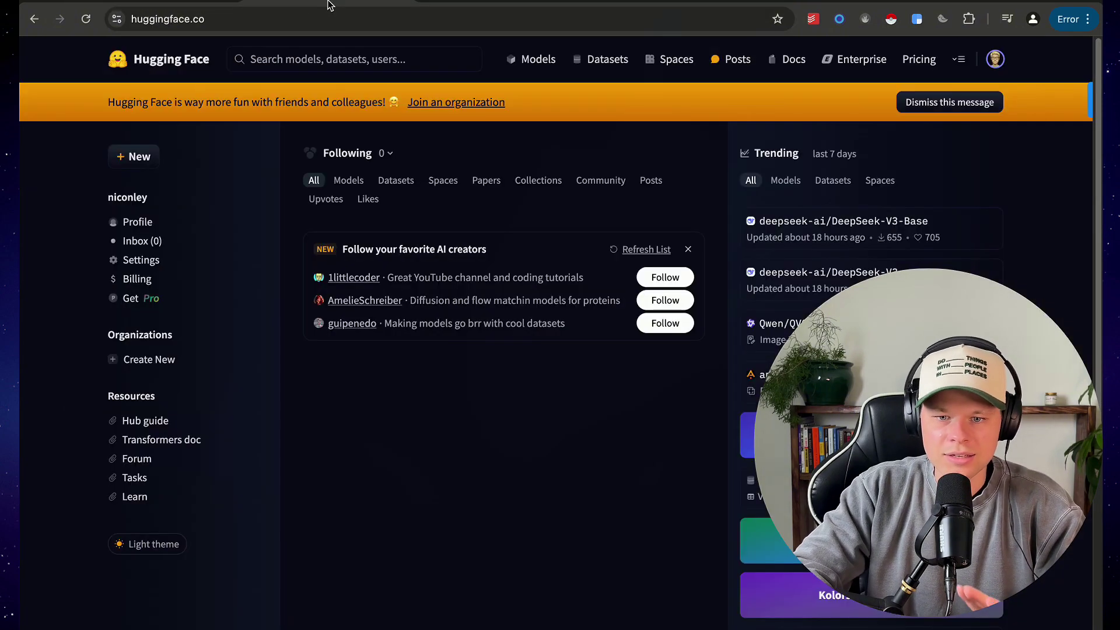
# - Open the Hugging Face account menu
pyautogui.click(991, 64)
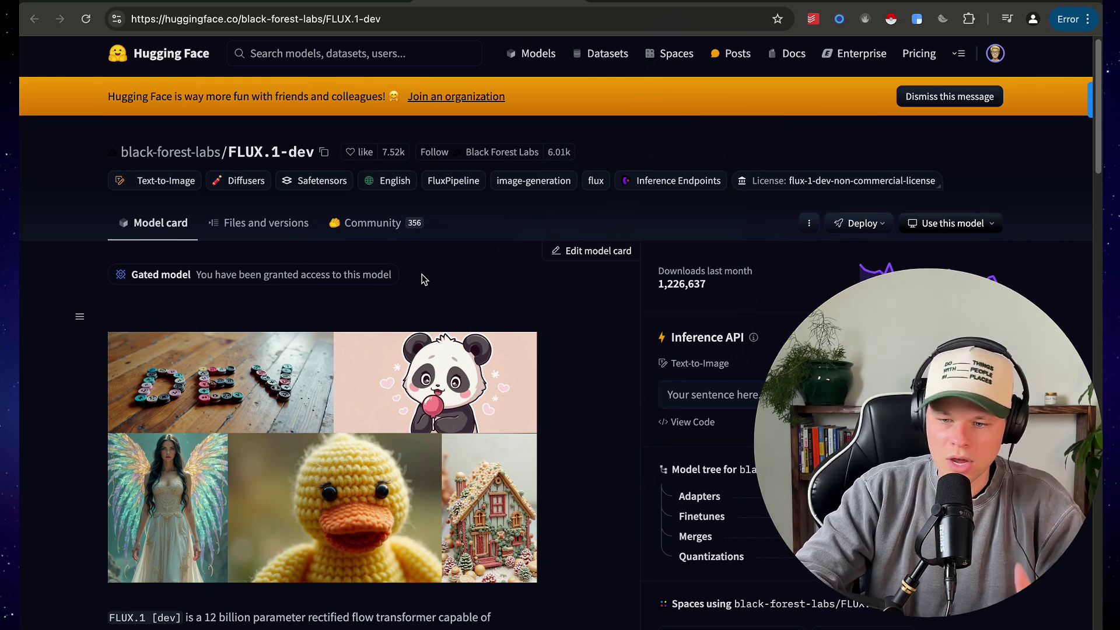
# - Start a new Hugging Face access token named Nicsyttoken
pyautogui.click(169, 53)
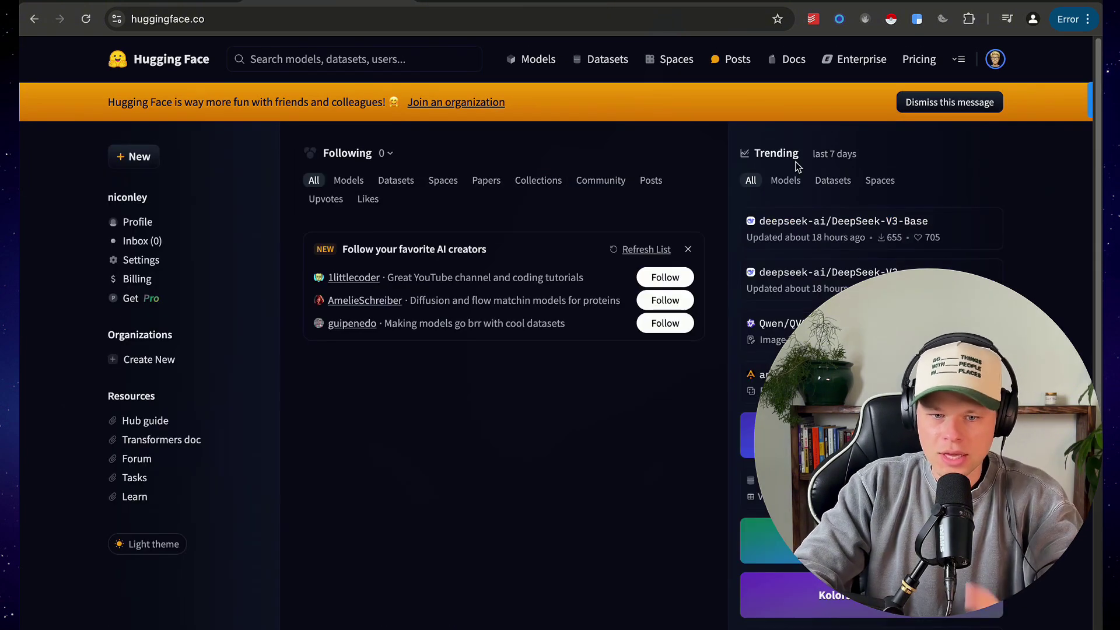
pyautogui.click(994, 60)
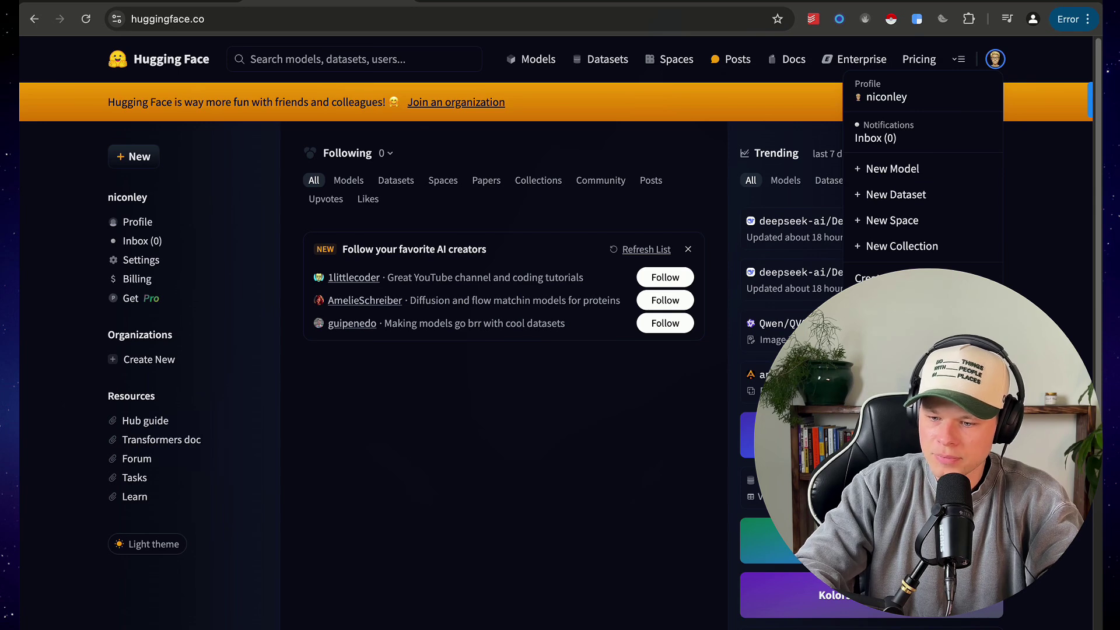
pyautogui.click(893, 361)
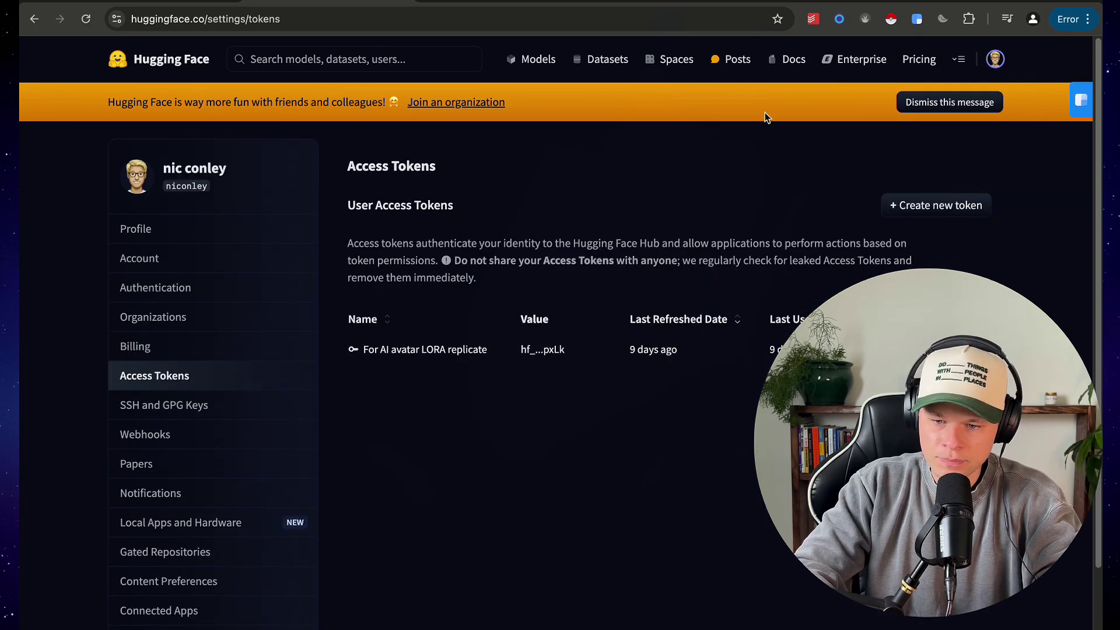
pyautogui.click(936, 207)
pyautogui.click(463, 300)
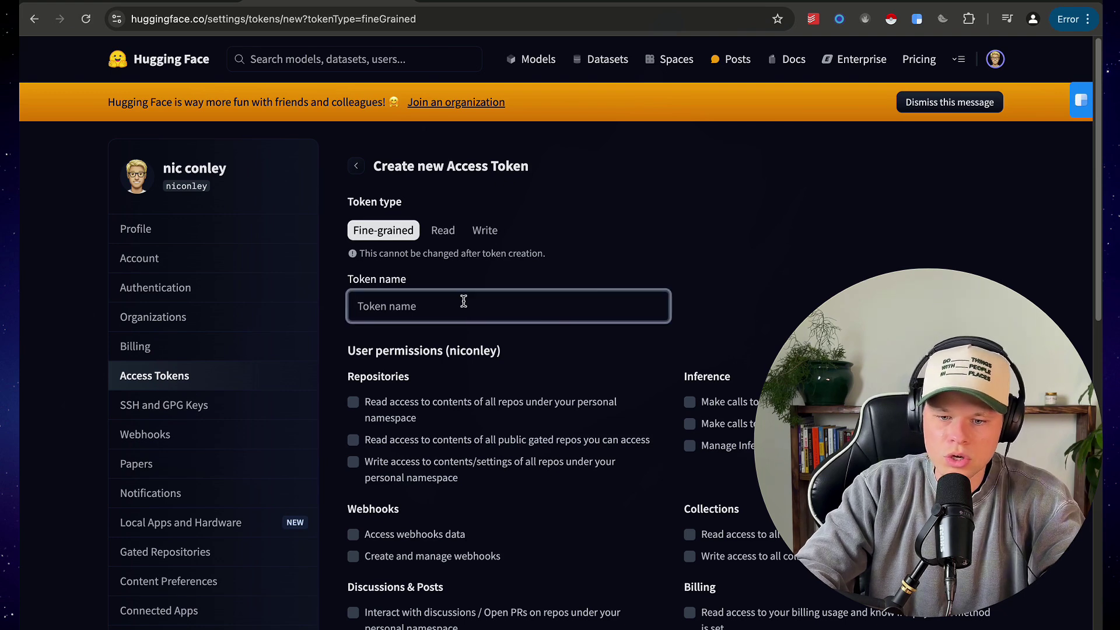
pyautogui.write('Nicsyttoken')
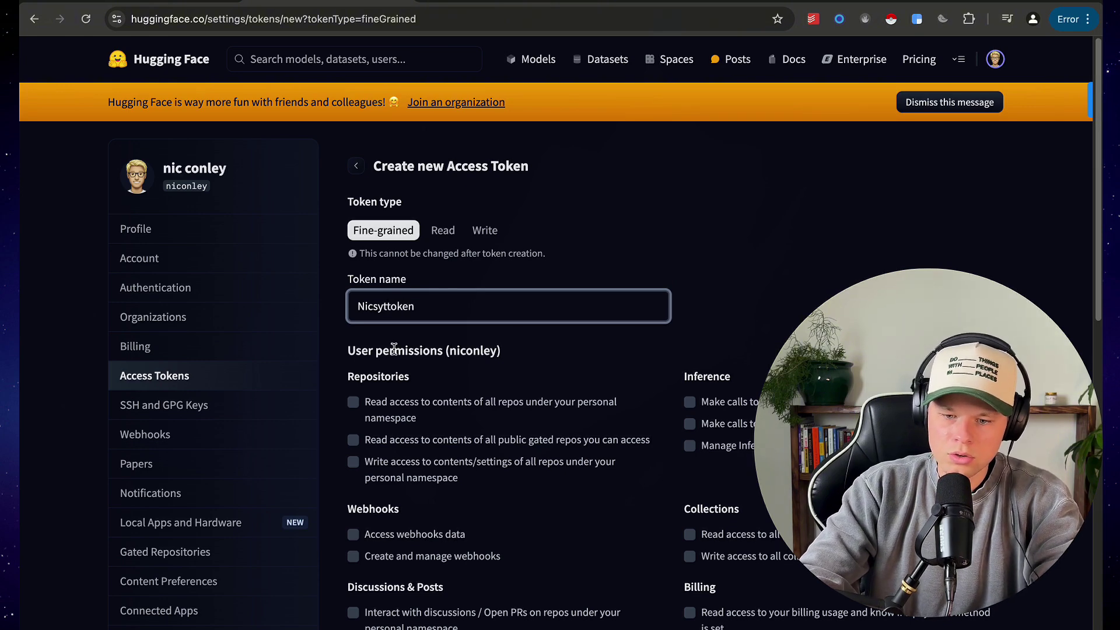
# - Grant the token repo read/write, inference, collection, discussion, posts and webhook permissions
pyautogui.scroll(-2, 352, 401)
pyautogui.click(352, 277)
pyautogui.click(353, 314)
pyautogui.click(353, 336)
pyautogui.click(689, 276)
pyautogui.click(692, 319)
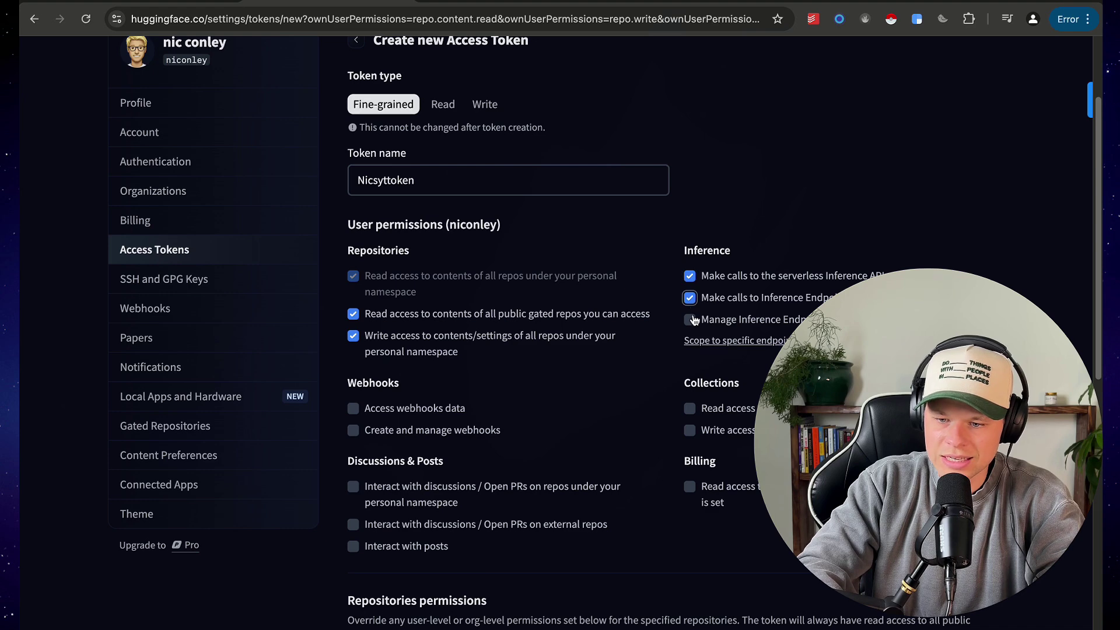
pyautogui.click(690, 430)
pyautogui.scroll(-1, 689, 430)
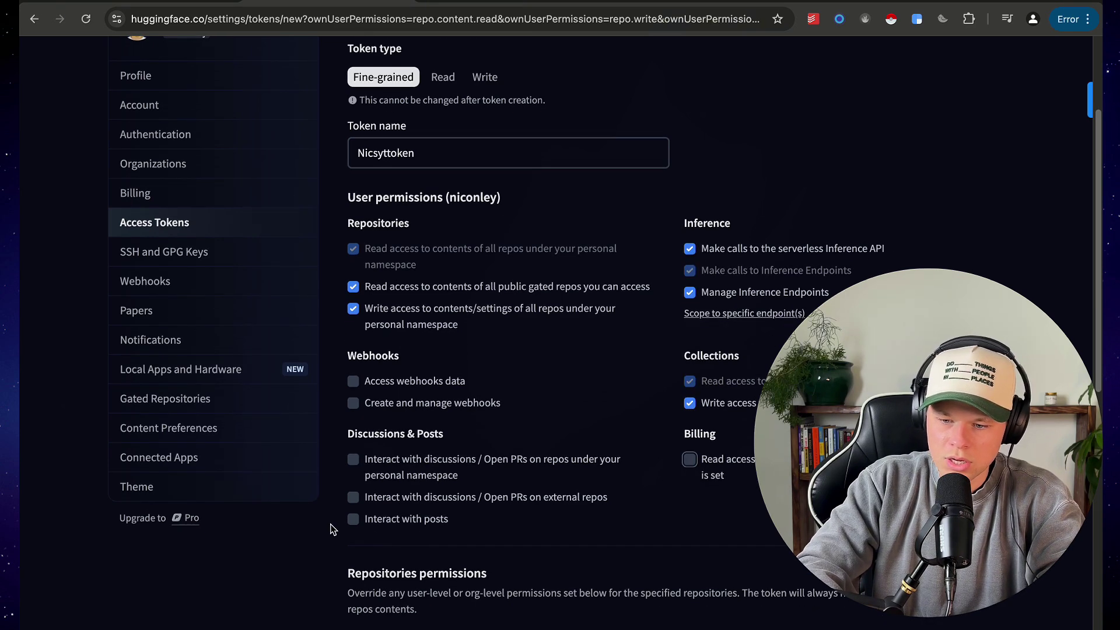
pyautogui.click(352, 519)
pyautogui.click(353, 497)
pyautogui.click(353, 460)
pyautogui.click(352, 402)
# - Create the Nicsyttoken token and copy its value
pyautogui.scroll(-4, 417, 401)
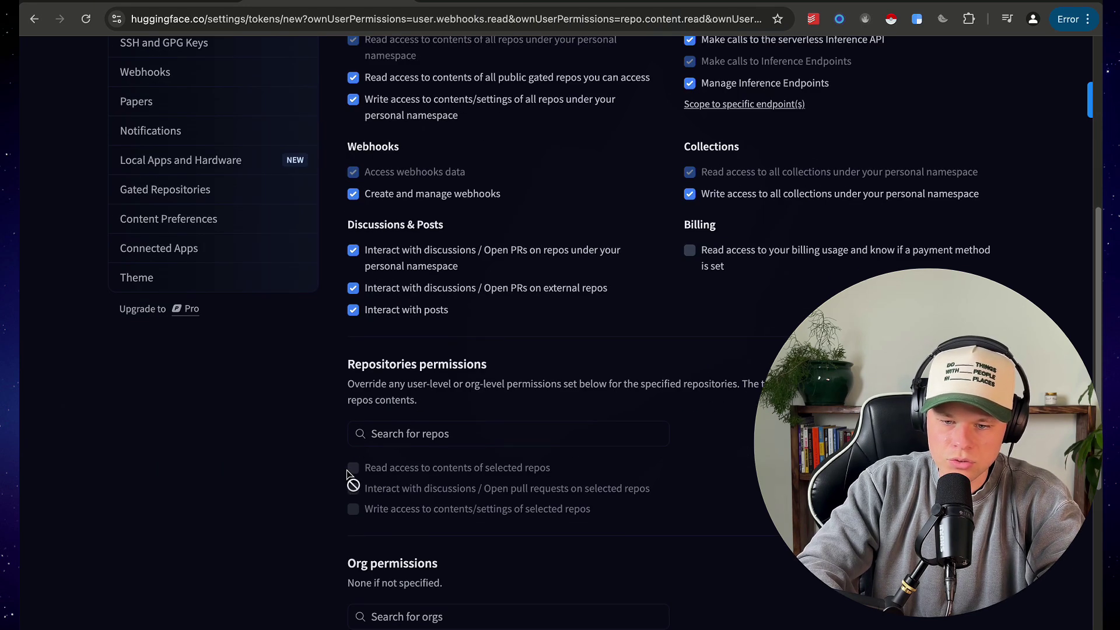
pyautogui.scroll(-6, 353, 496)
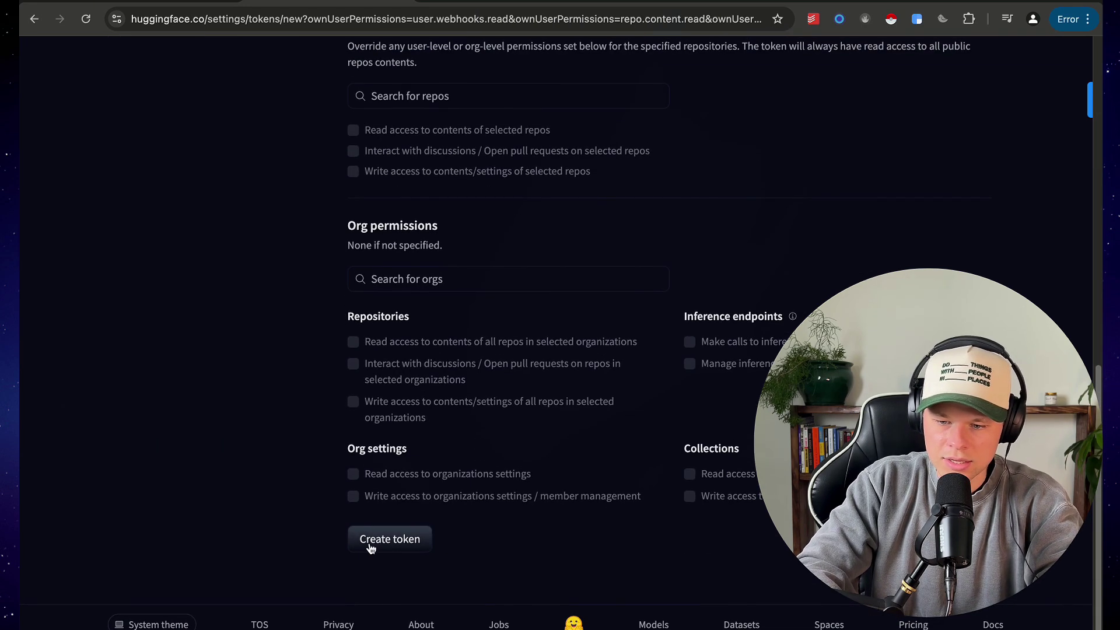
pyautogui.click(395, 546)
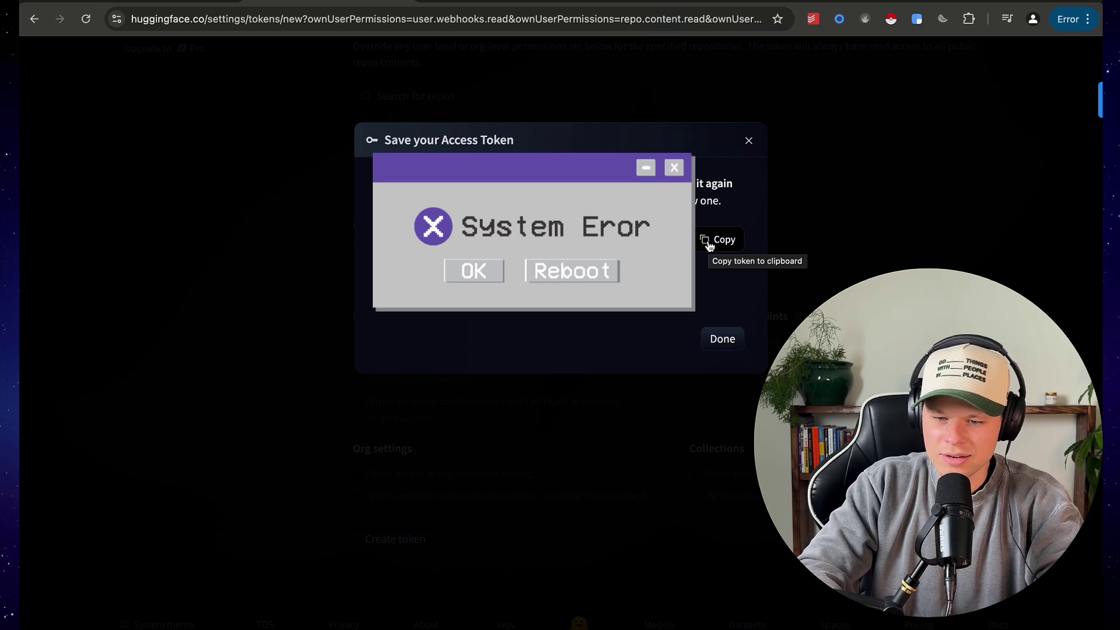
pyautogui.click(709, 245)
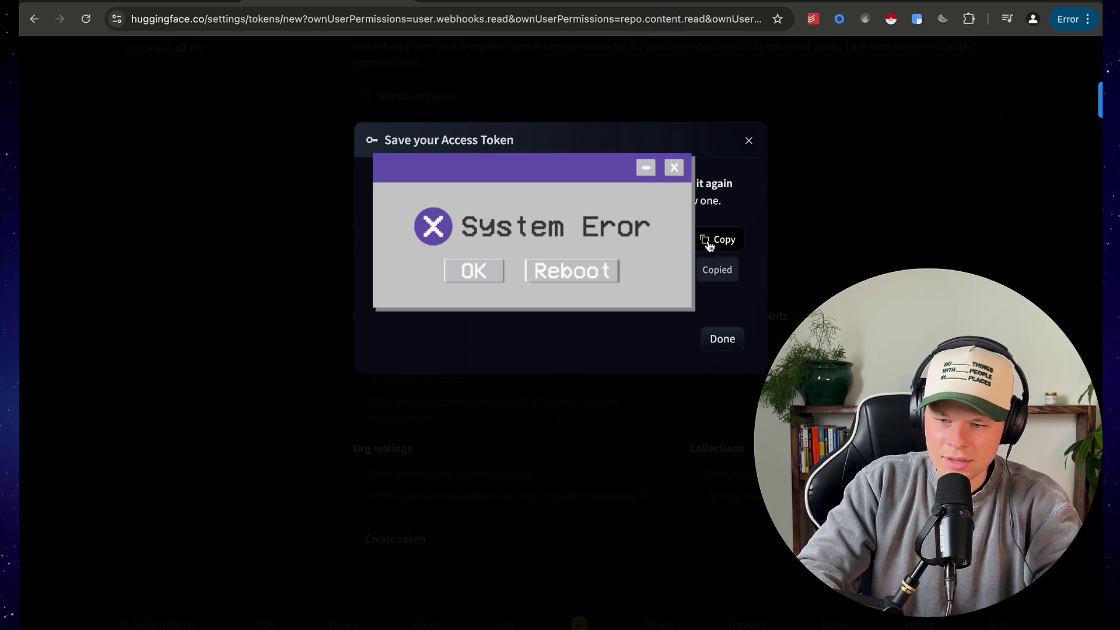
pyautogui.click(723, 339)
# - Paste the copied Hugging Face token into Replicate's hf_token field, then select the repo_id field
pyautogui.click(225, 3)
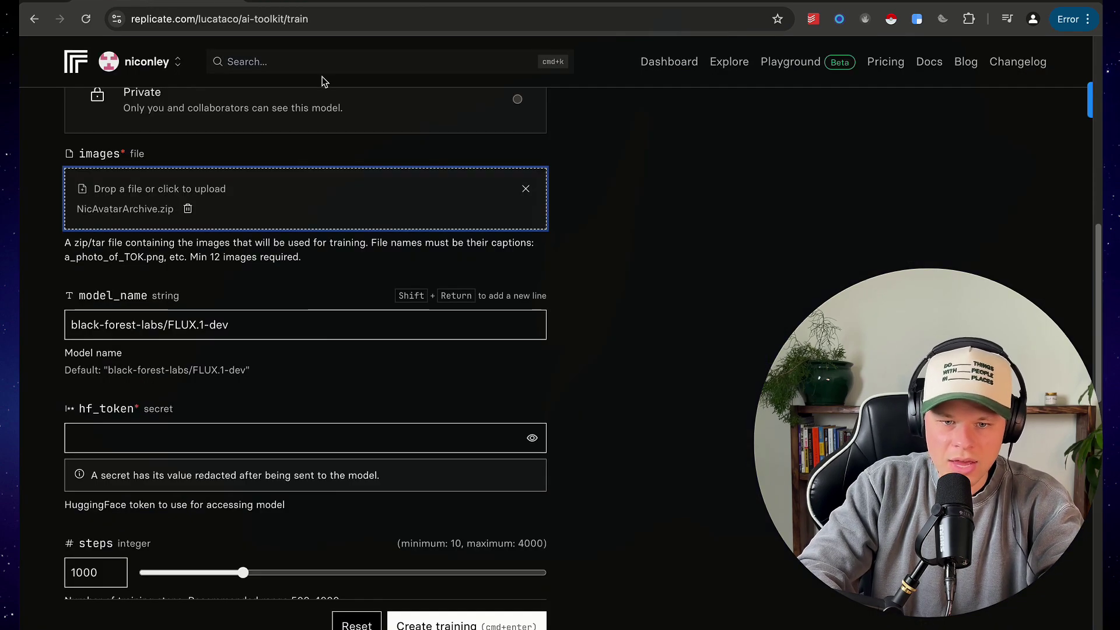
pyautogui.scroll(-2, 232, 406)
pyautogui.click(177, 382)
pyautogui.press('super+v')
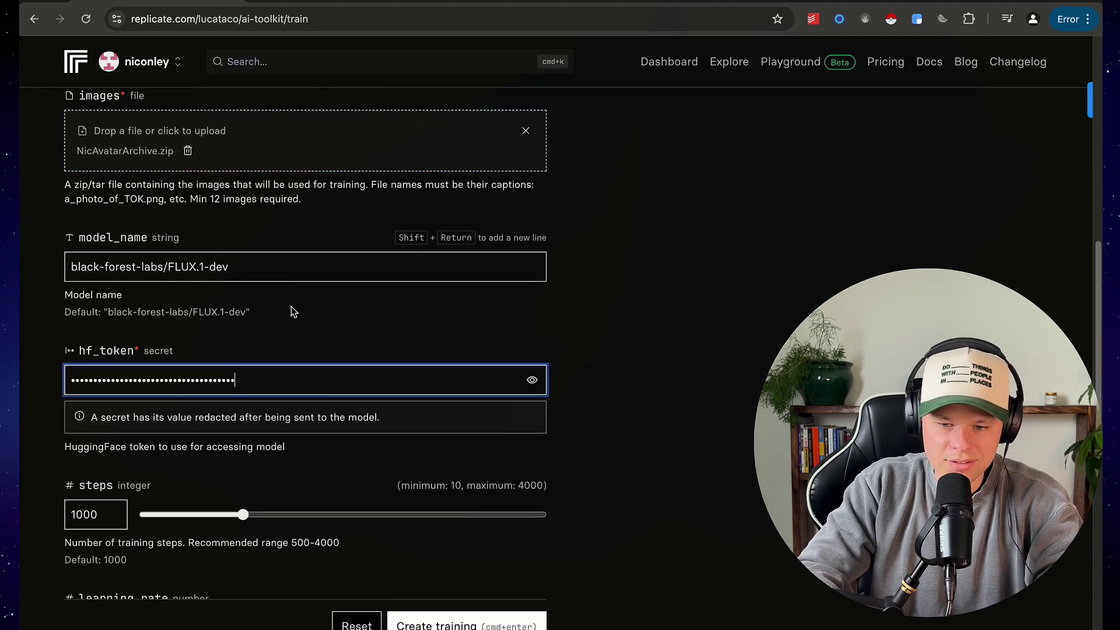
pyautogui.scroll(-5, 292, 312)
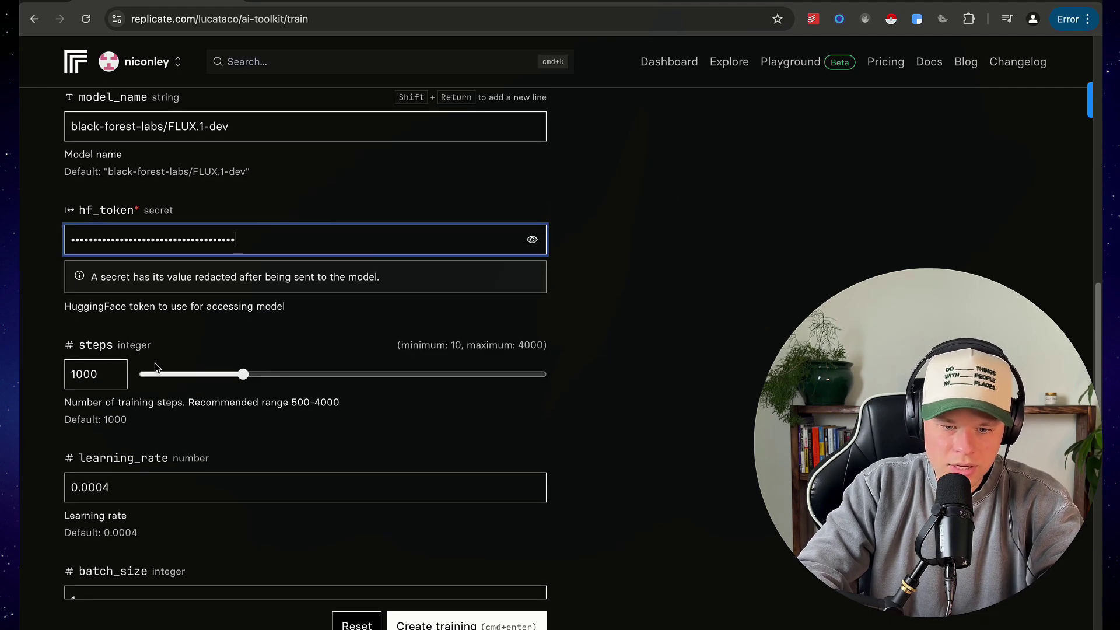
pyautogui.scroll(-5, 186, 399)
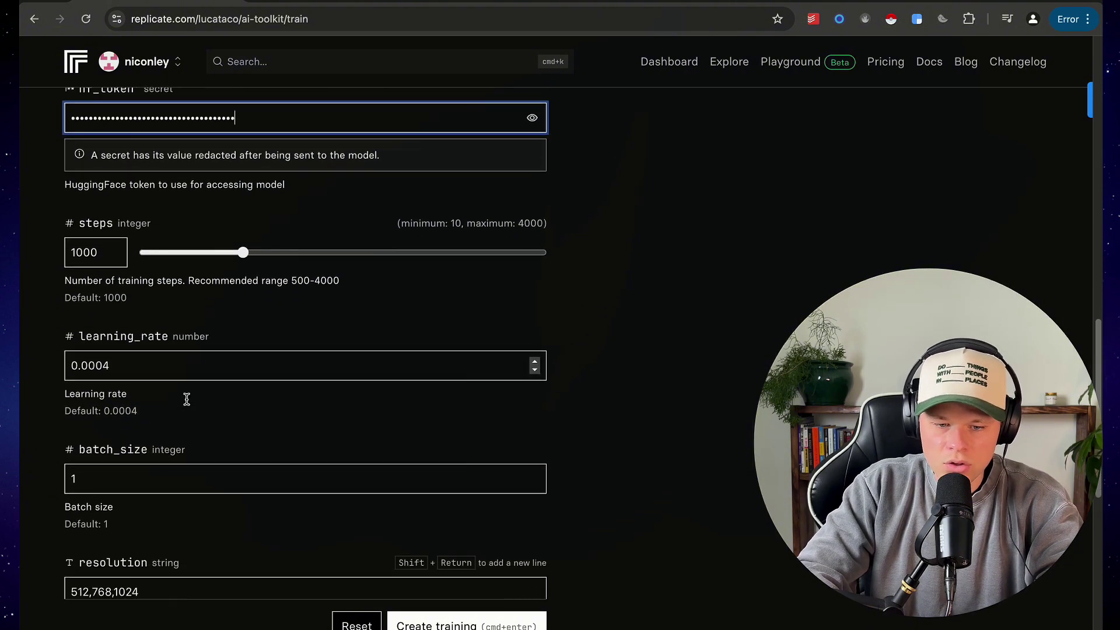
pyautogui.scroll(-5, 186, 402)
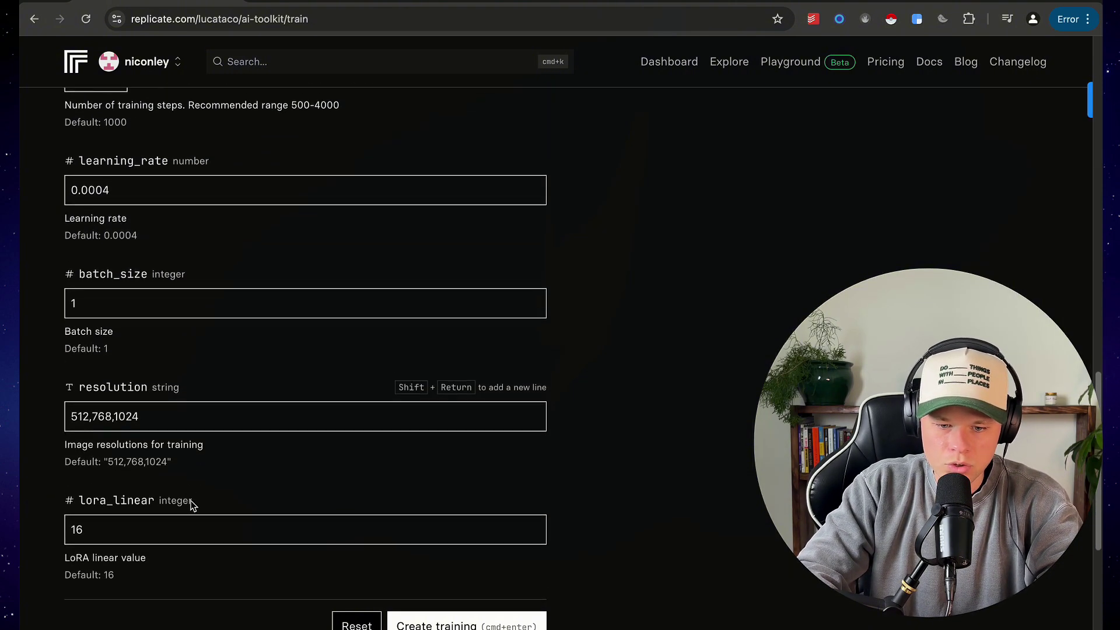
pyautogui.scroll(-7, 192, 505)
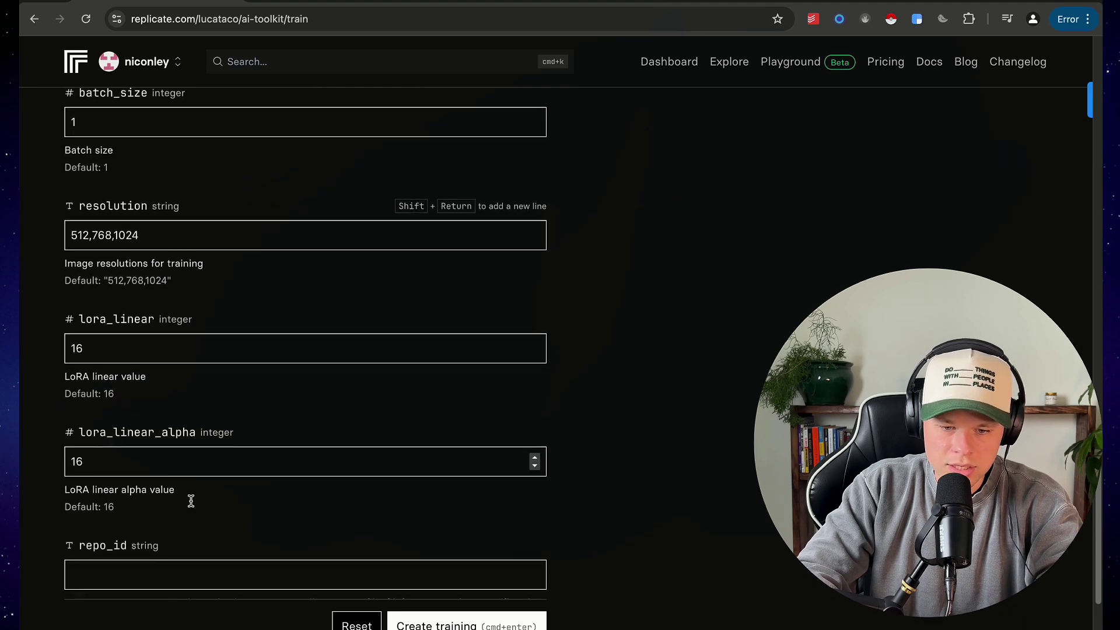
pyautogui.scroll(-2, 191, 503)
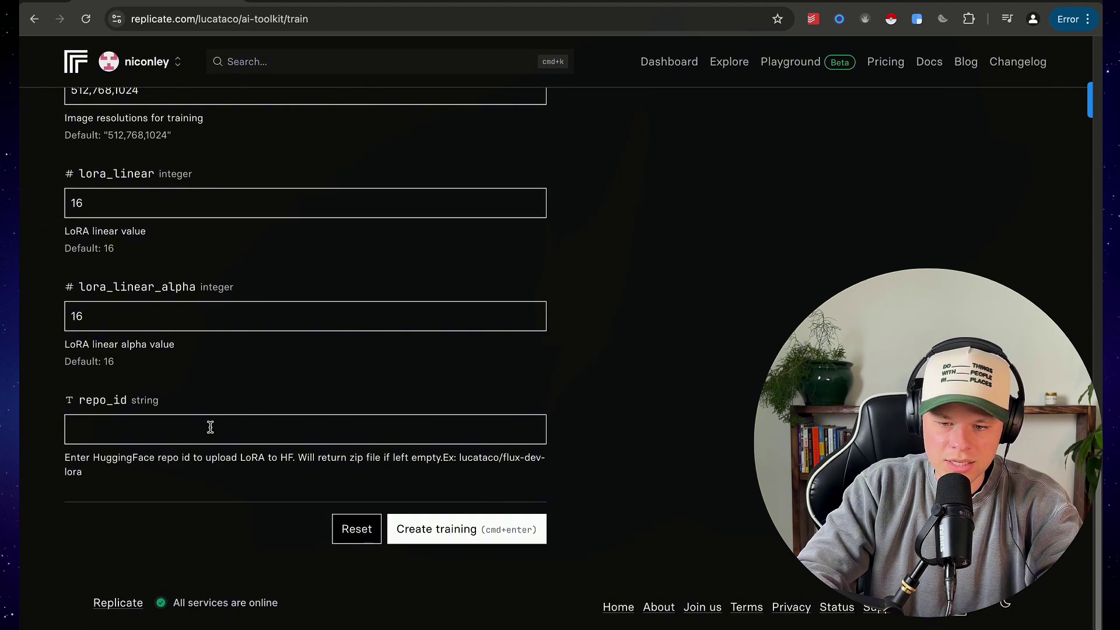
pyautogui.click(210, 428)
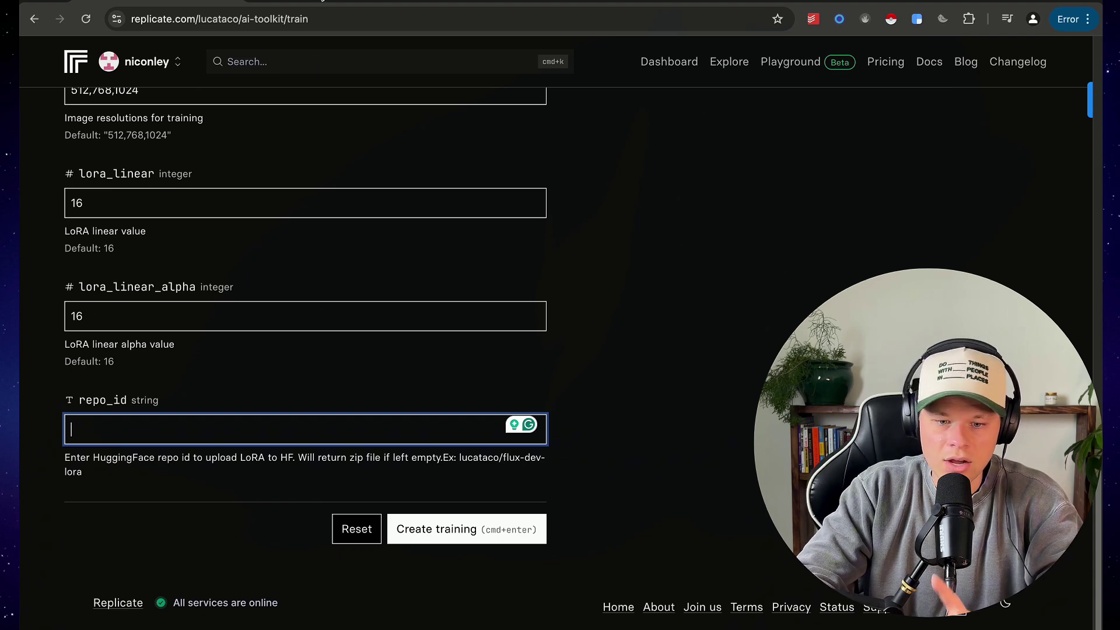
# - Create a public Hugging Face model repository named 'nicsytmodel' via the account menu's New Model
pyautogui.click(303, 2)
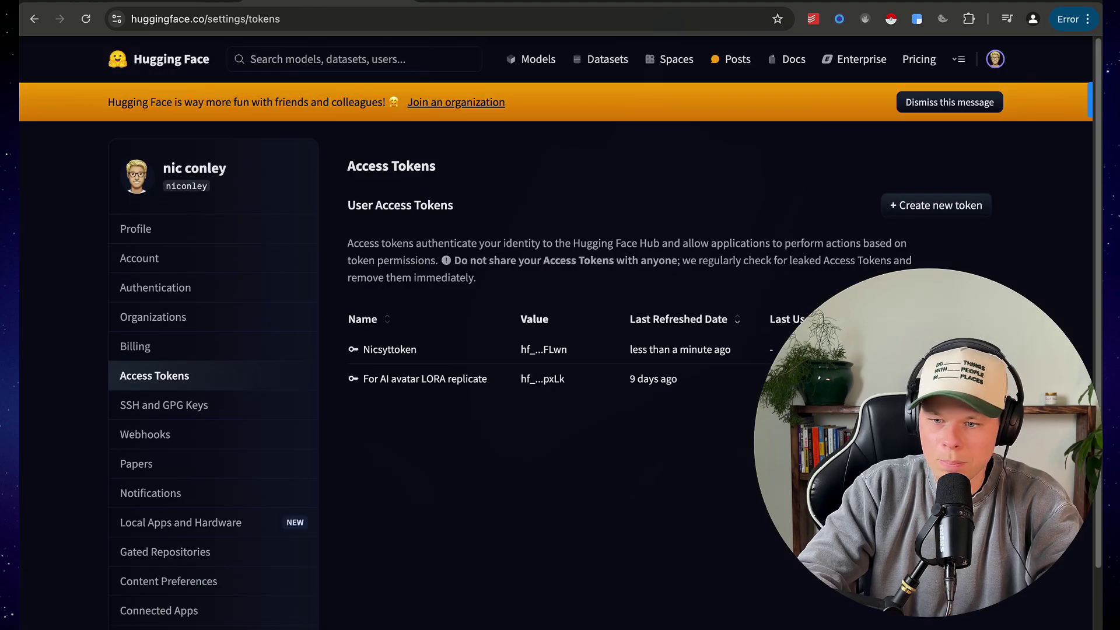
pyautogui.click(995, 59)
pyautogui.click(921, 169)
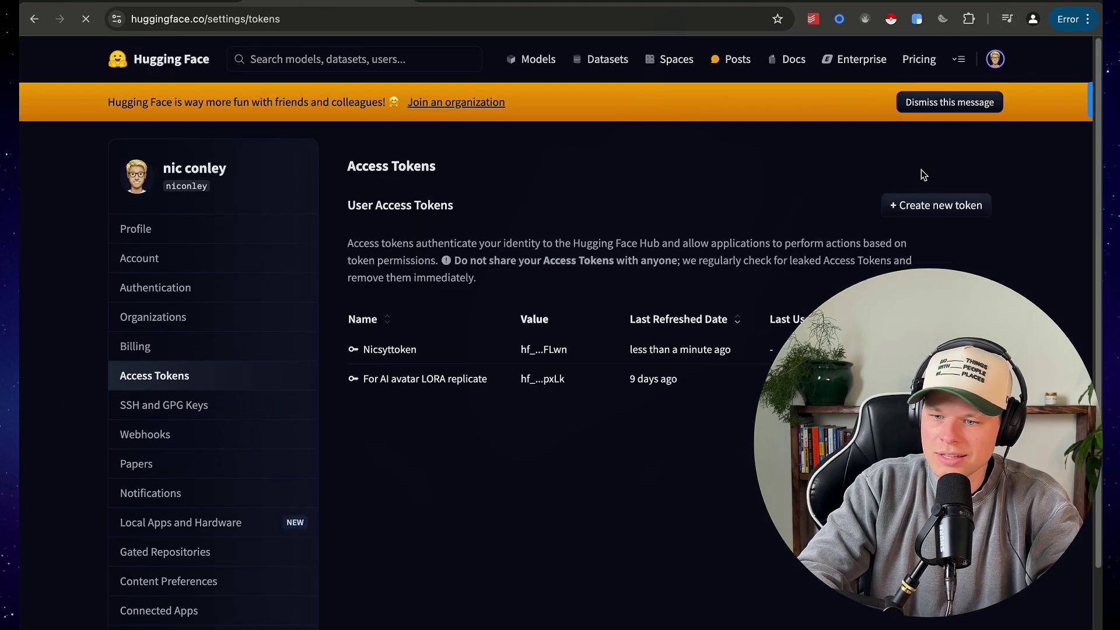
pyautogui.click(601, 320)
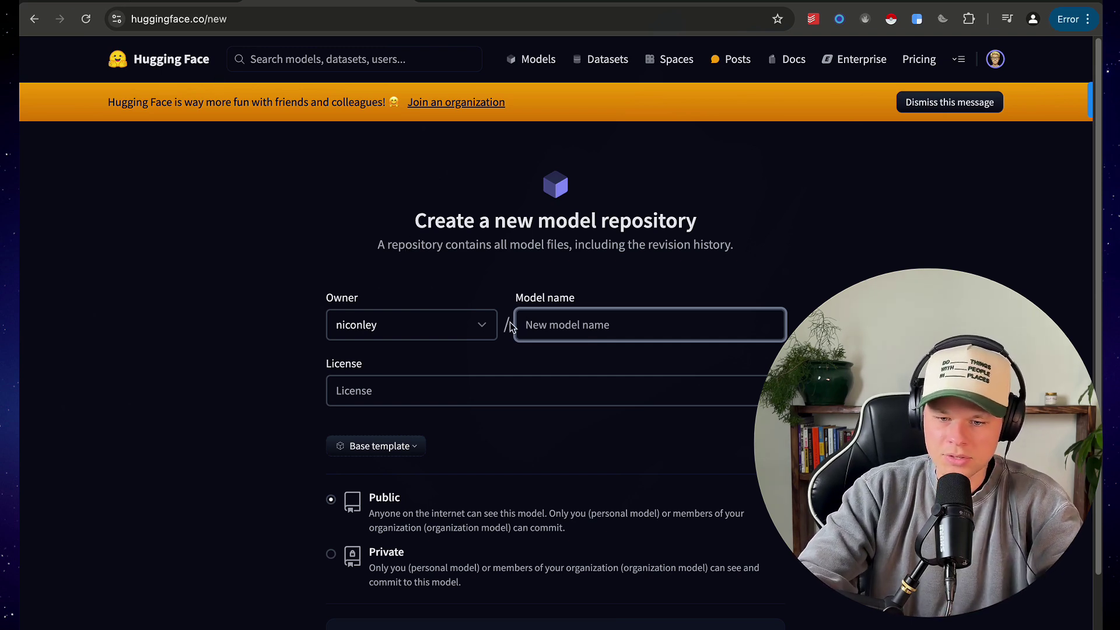
pyautogui.write('nic')
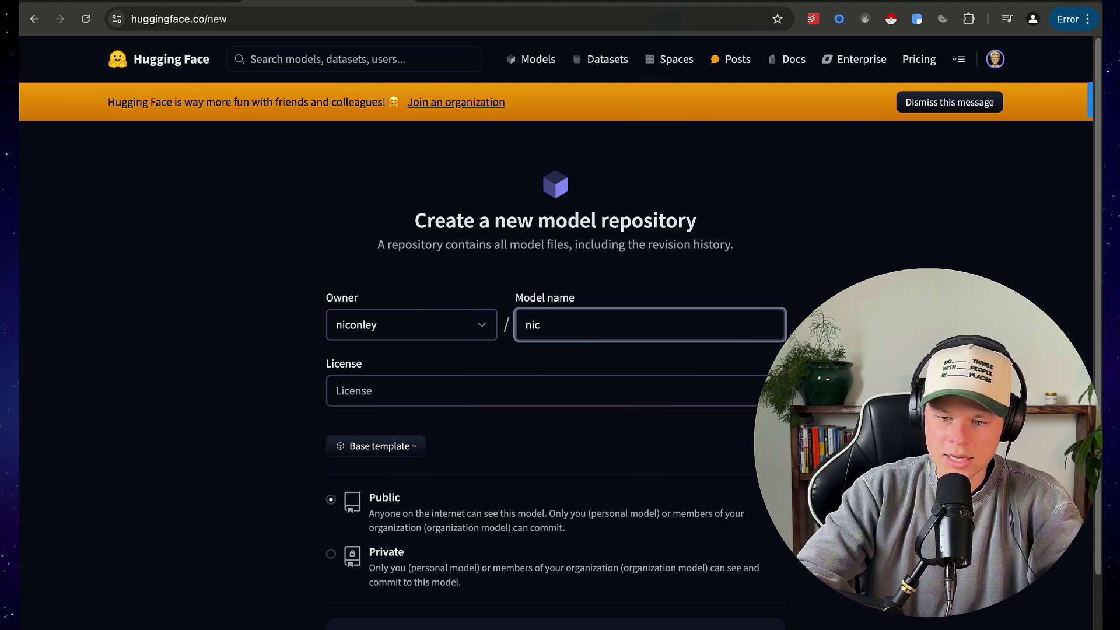
pyautogui.write('sytm')
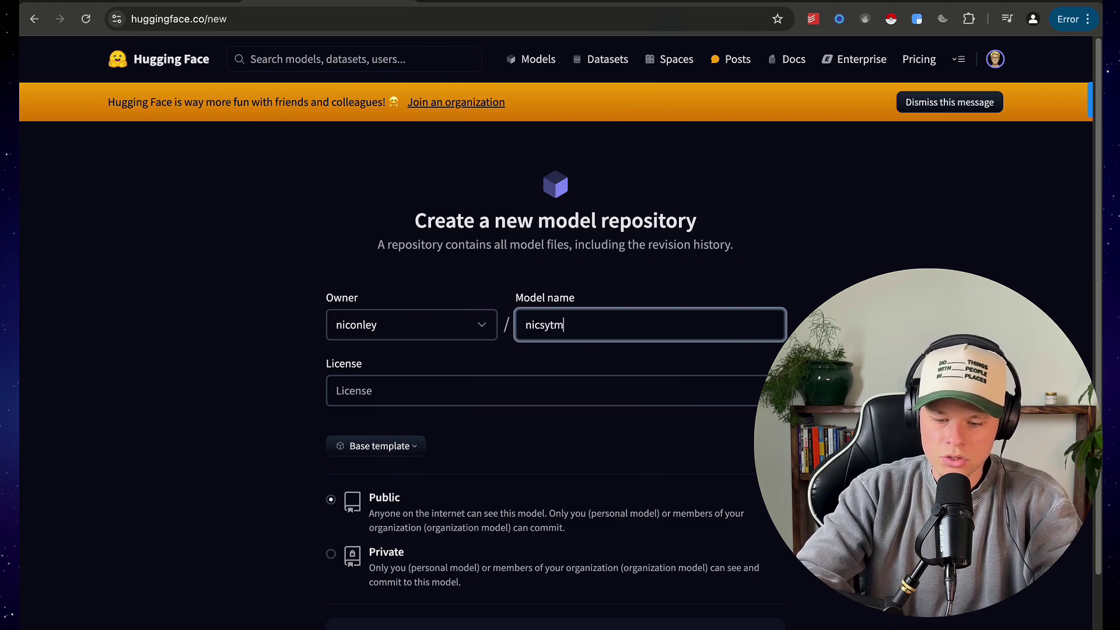
pyautogui.write('odel')
pyautogui.scroll(-2, 532, 320)
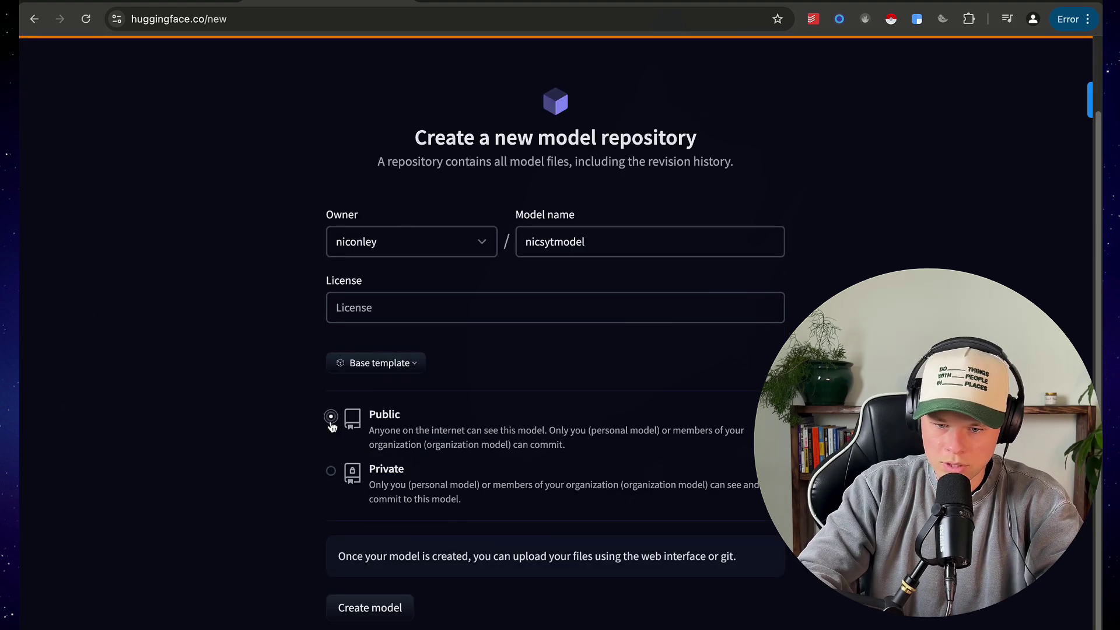
pyautogui.click(331, 416)
pyautogui.click(371, 606)
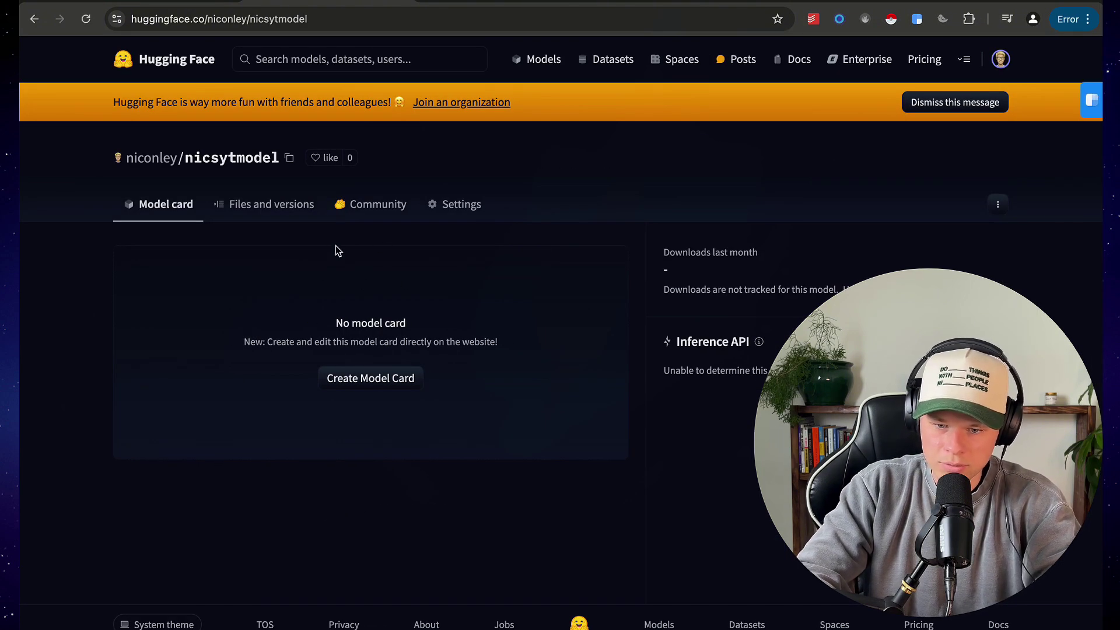
# - Paste the nicsytmodel repository id into repo_id, double-checking the name on Hugging Face
pyautogui.click(289, 159)
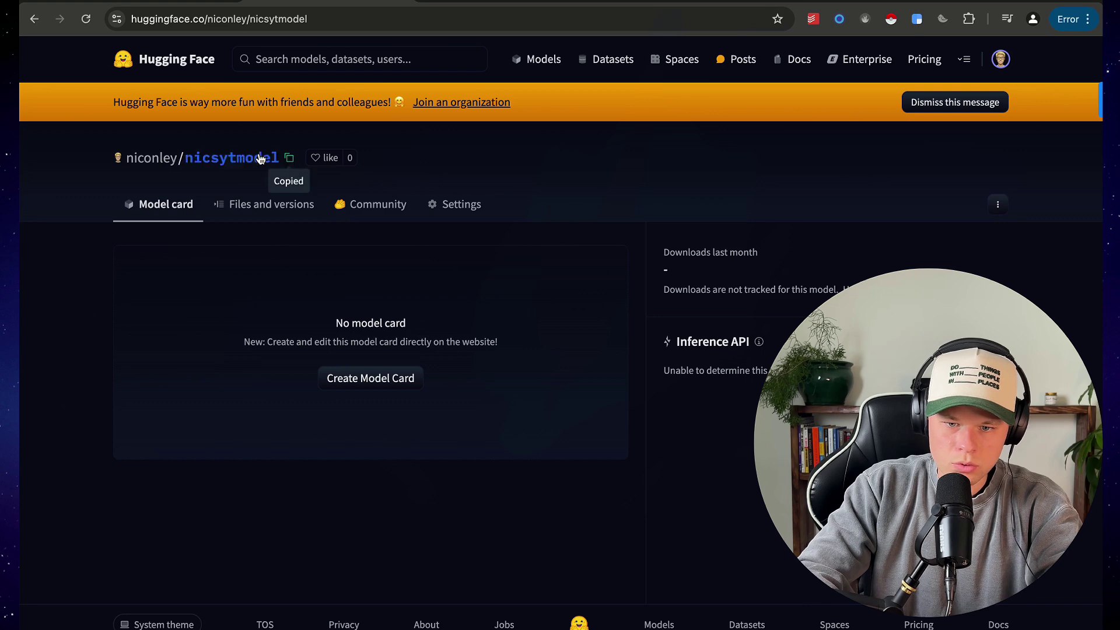
pyautogui.hotkey('ctrl', 'Tab')
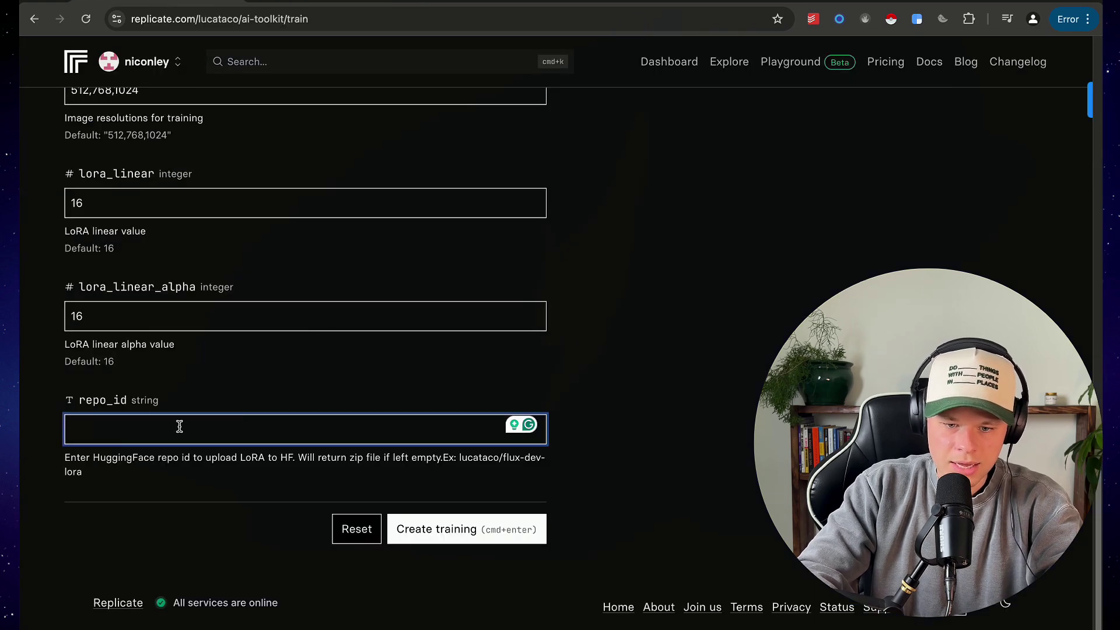
pyautogui.press('super+v')
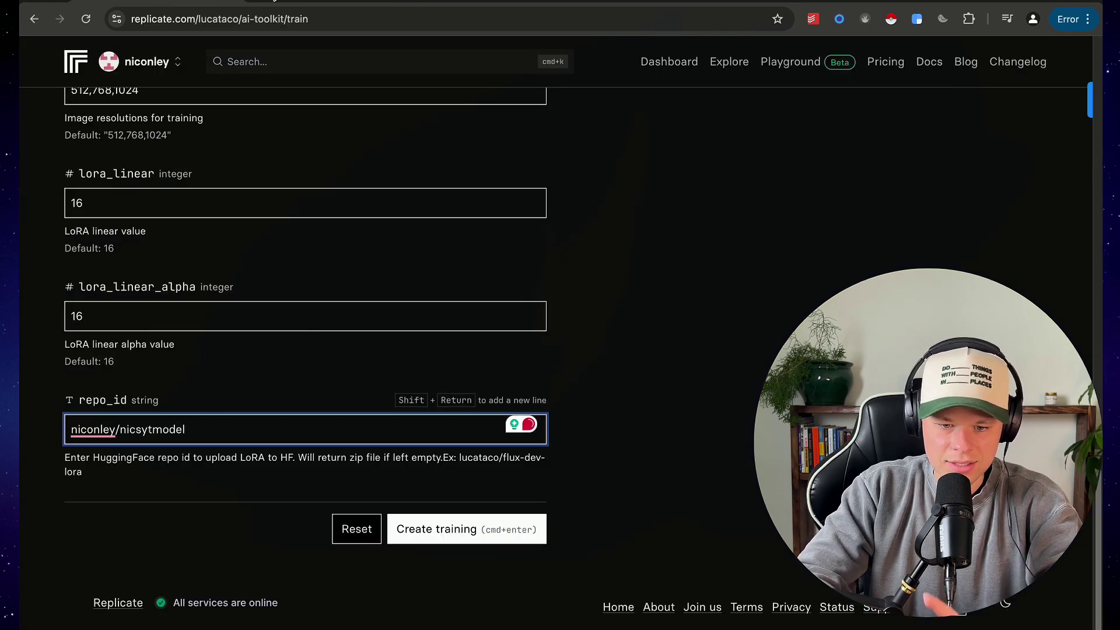
pyautogui.hotkey('ctrl', 'shift', 'Tab')
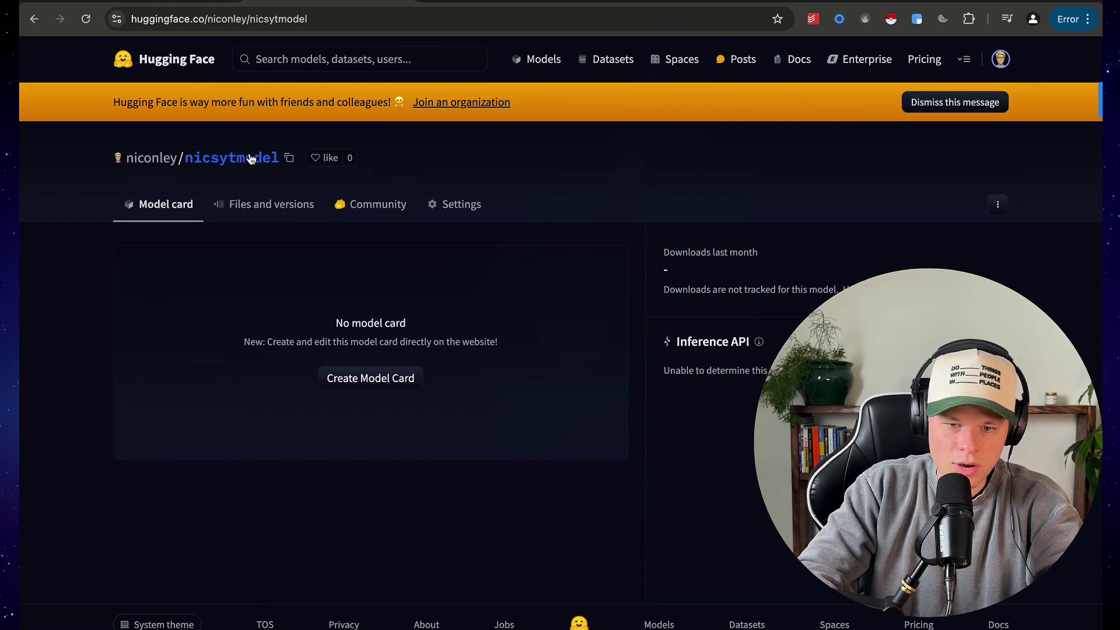
pyautogui.moveTo(166, 163)
pyautogui.moveTo(185, 158); pyautogui.dragTo(280, 162)
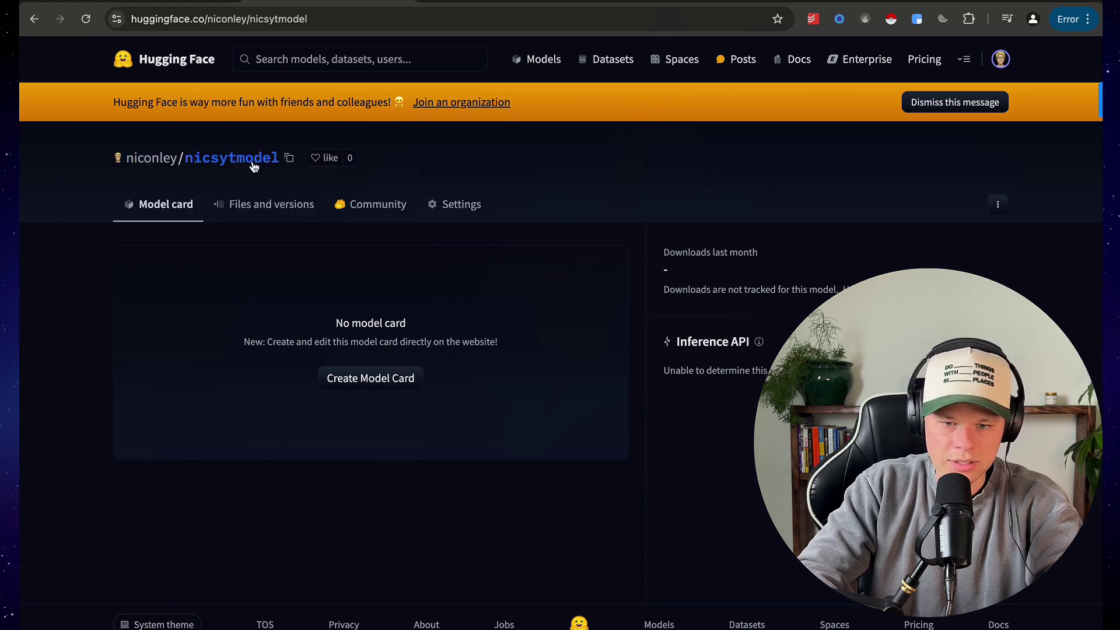
pyautogui.hotkey('ctrl', 'Tab')
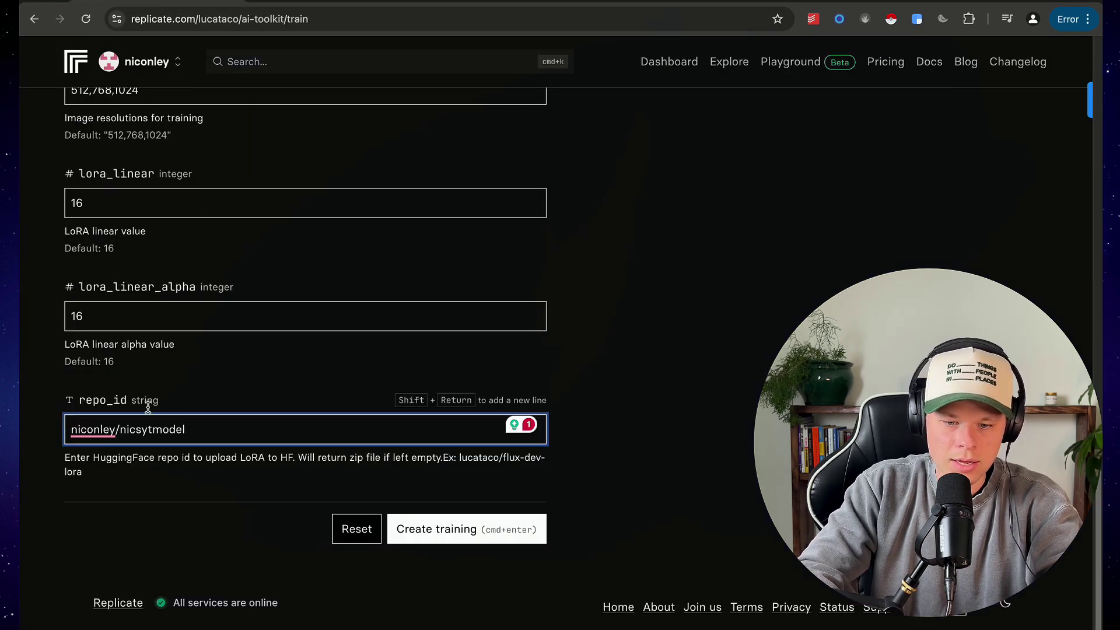
pyautogui.moveTo(82, 432)
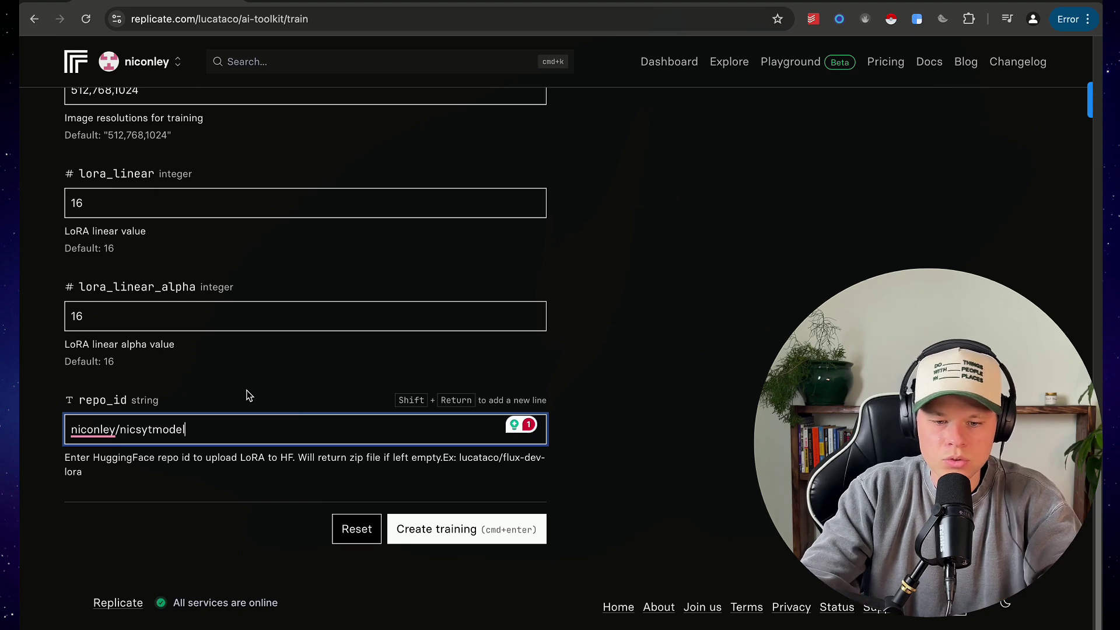
# - Review the training form, scrolling up to the Destination setting and back down
pyautogui.scroll(15, 422, 353)
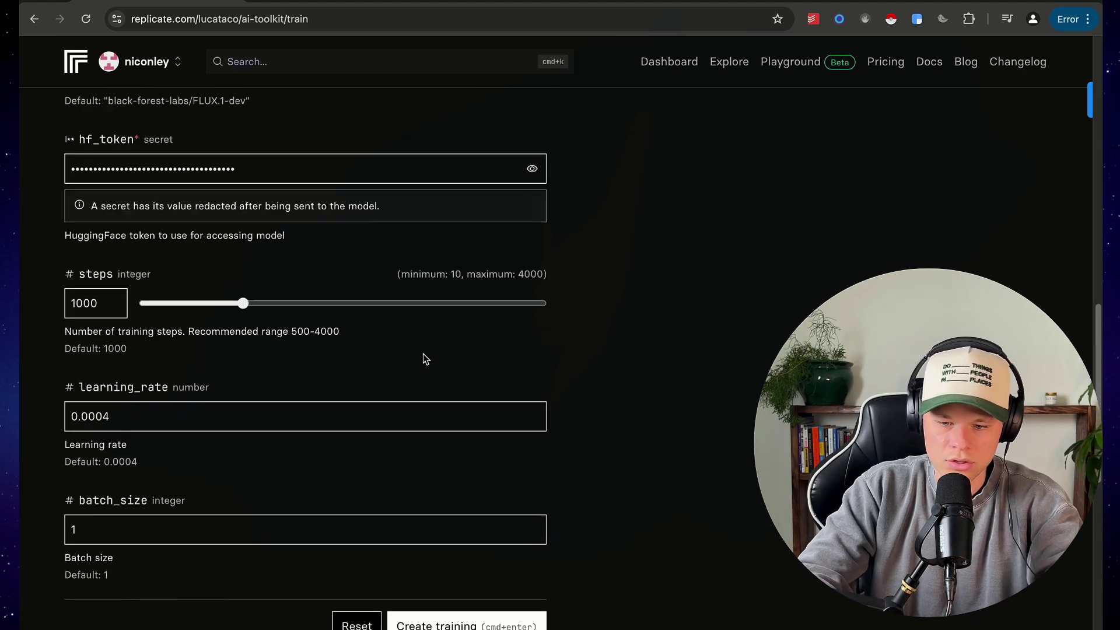
pyautogui.scroll(10, 423, 353)
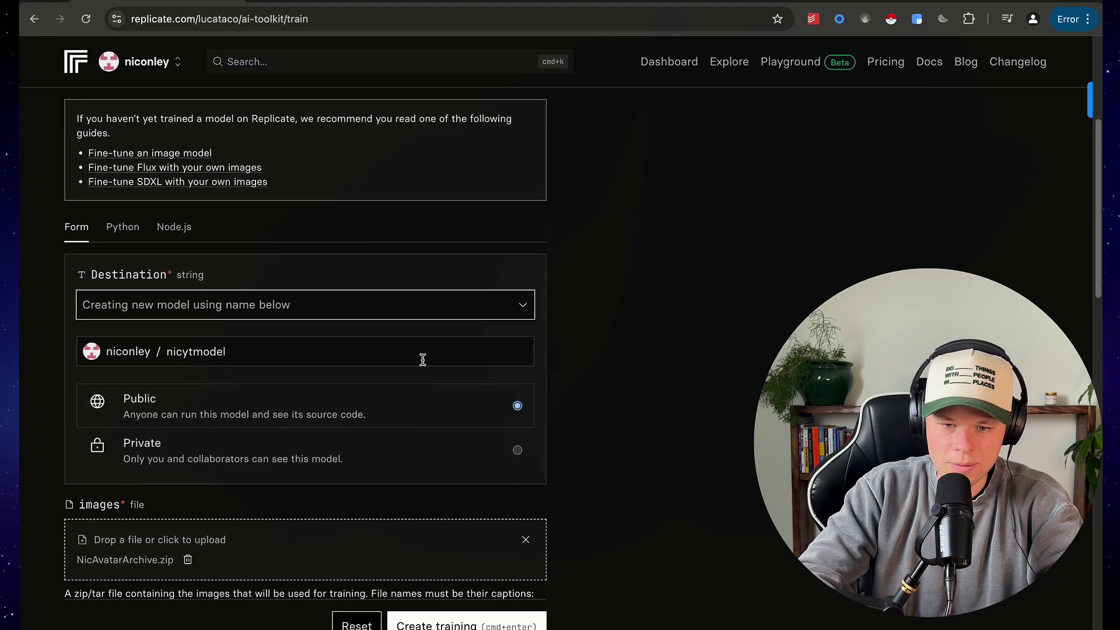
pyautogui.scroll(5, 418, 402)
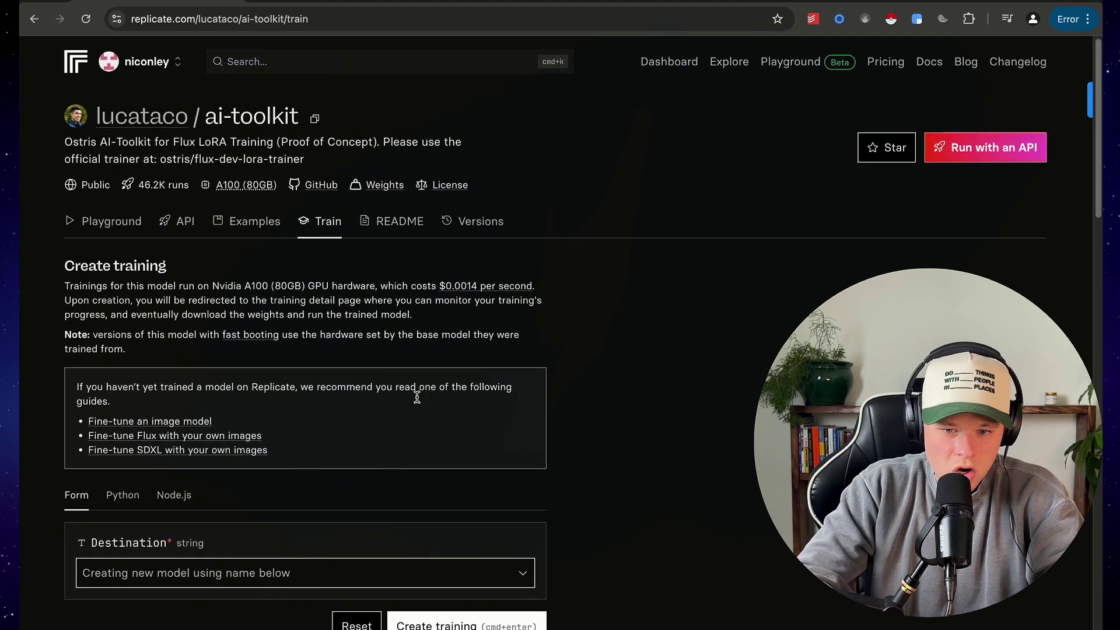
pyautogui.scroll(-2, 418, 402)
pyautogui.scroll(-1, 420, 402)
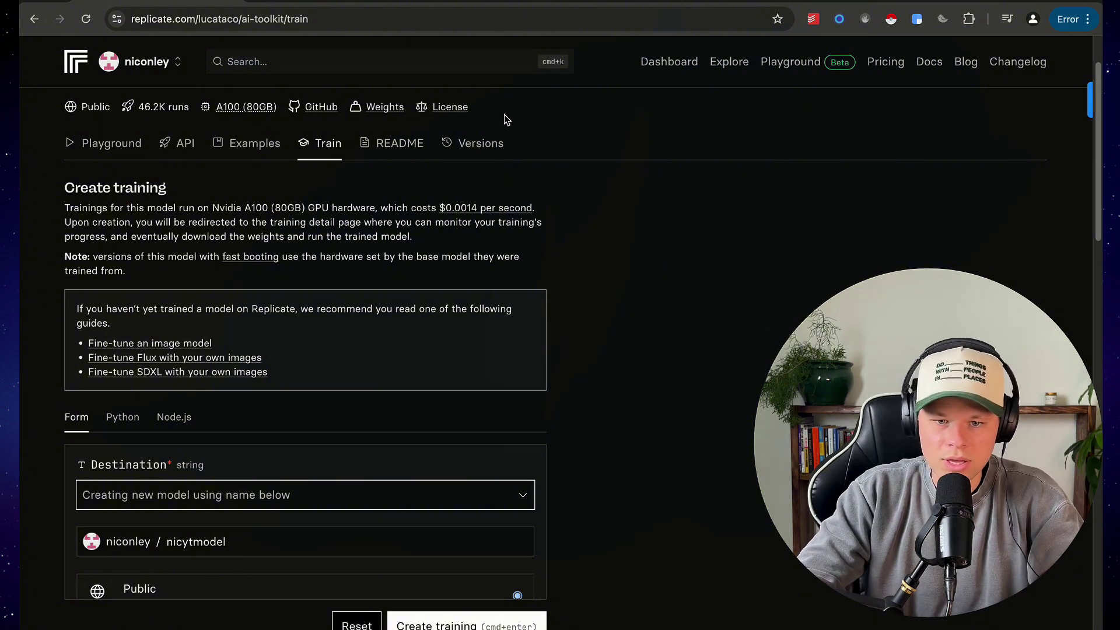
pyautogui.scroll(1, 665, 87)
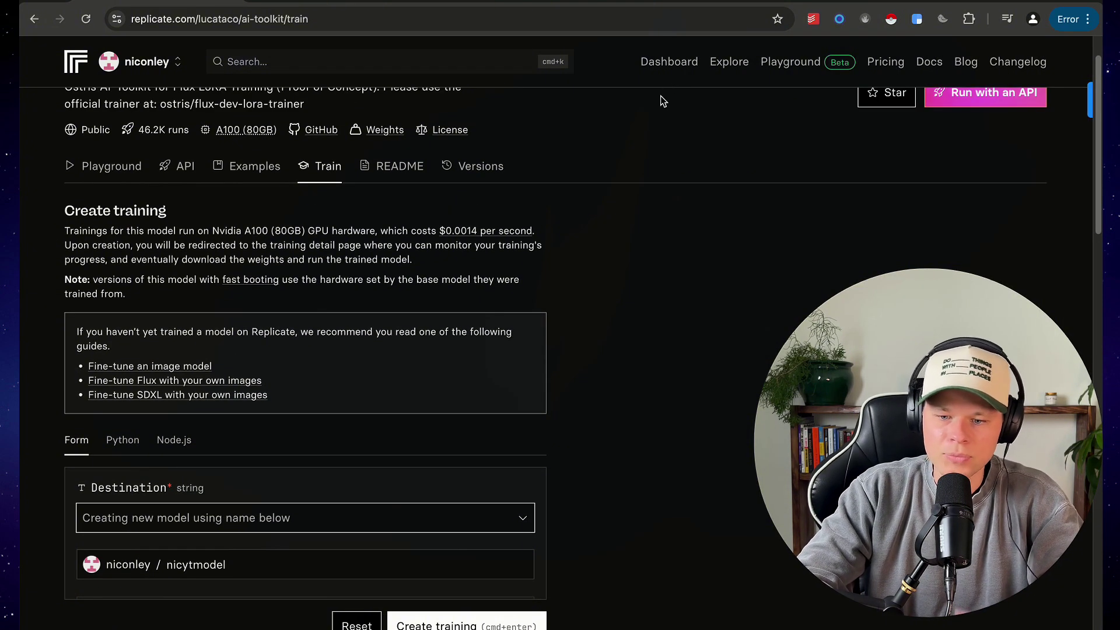
pyautogui.scroll(-15, 624, 260)
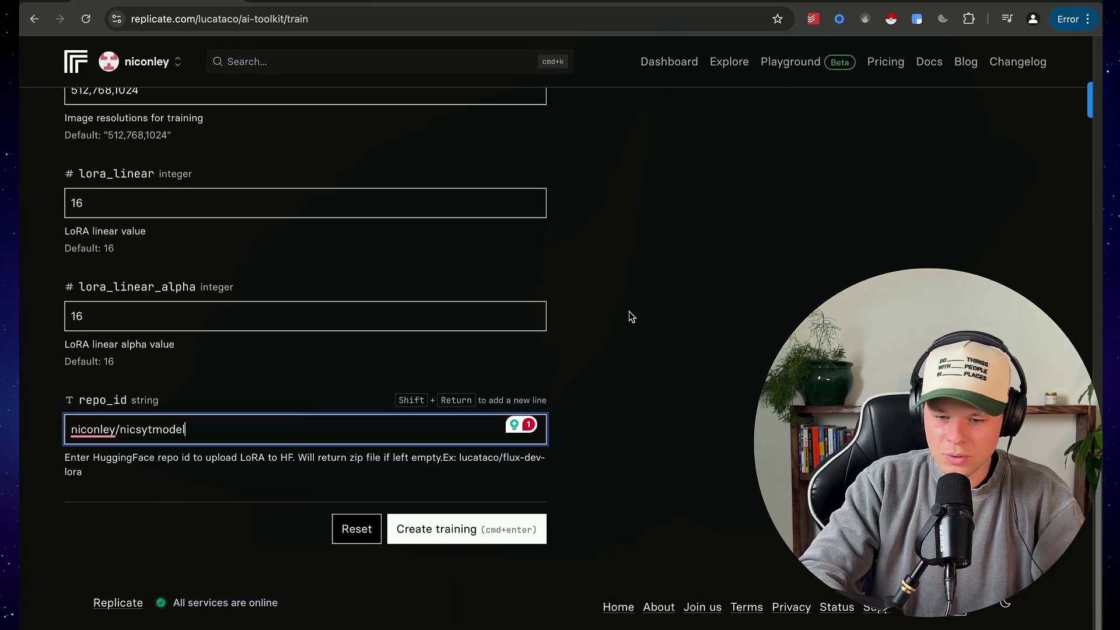
# - Launch the LoRA training run and look over the queued training's page
pyautogui.click(474, 535)
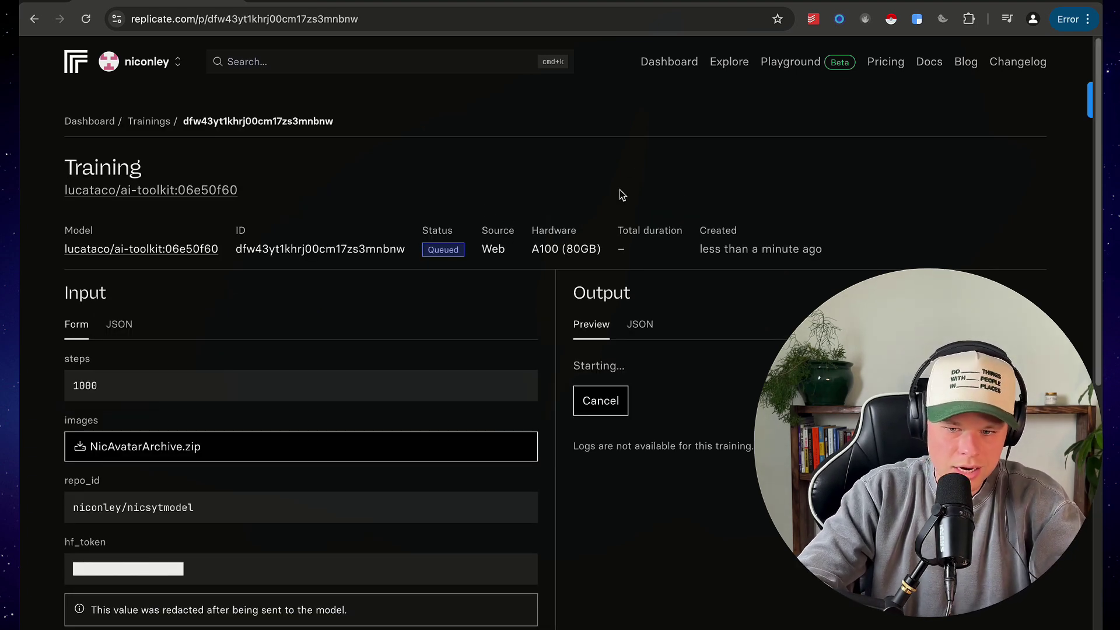
pyautogui.scroll(-2, 504, 189)
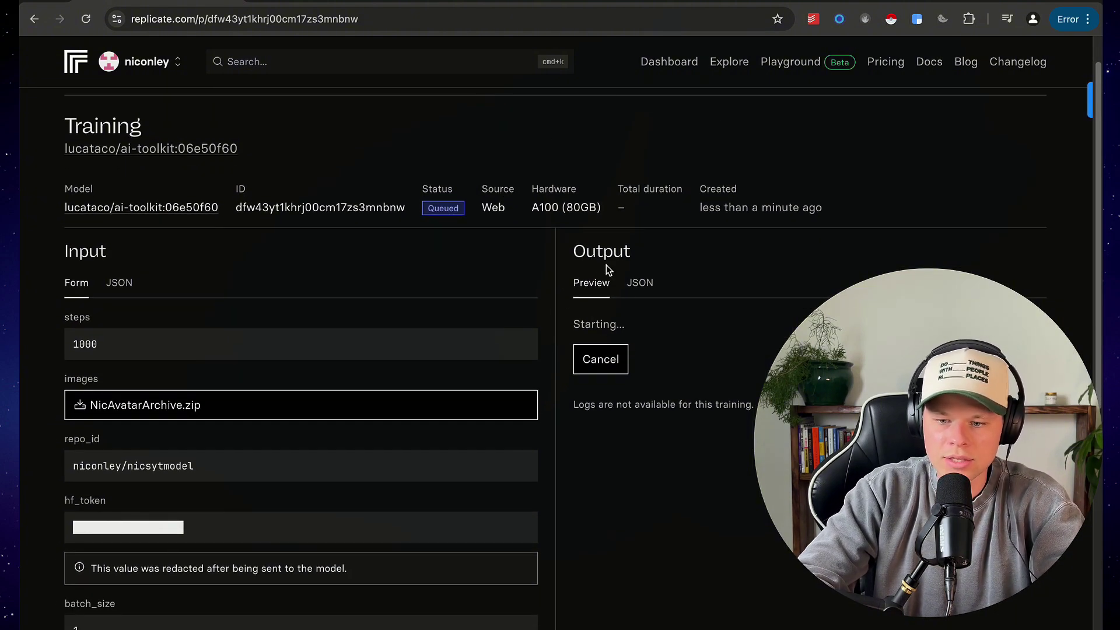
pyautogui.scroll(-1, 483, 243)
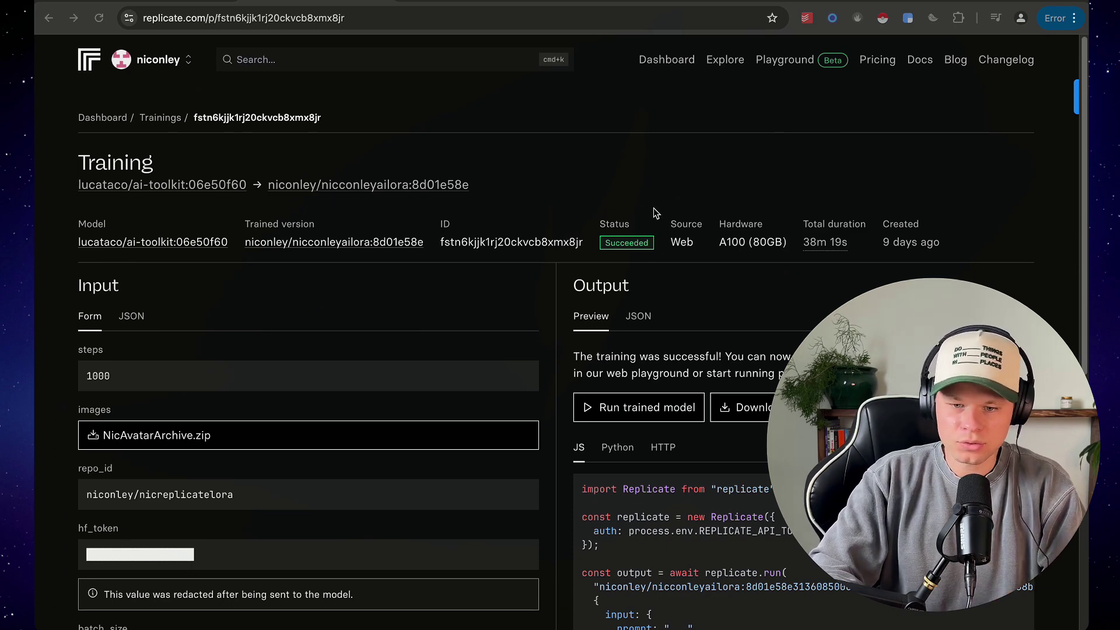
pyautogui.scroll(-1, 663, 292)
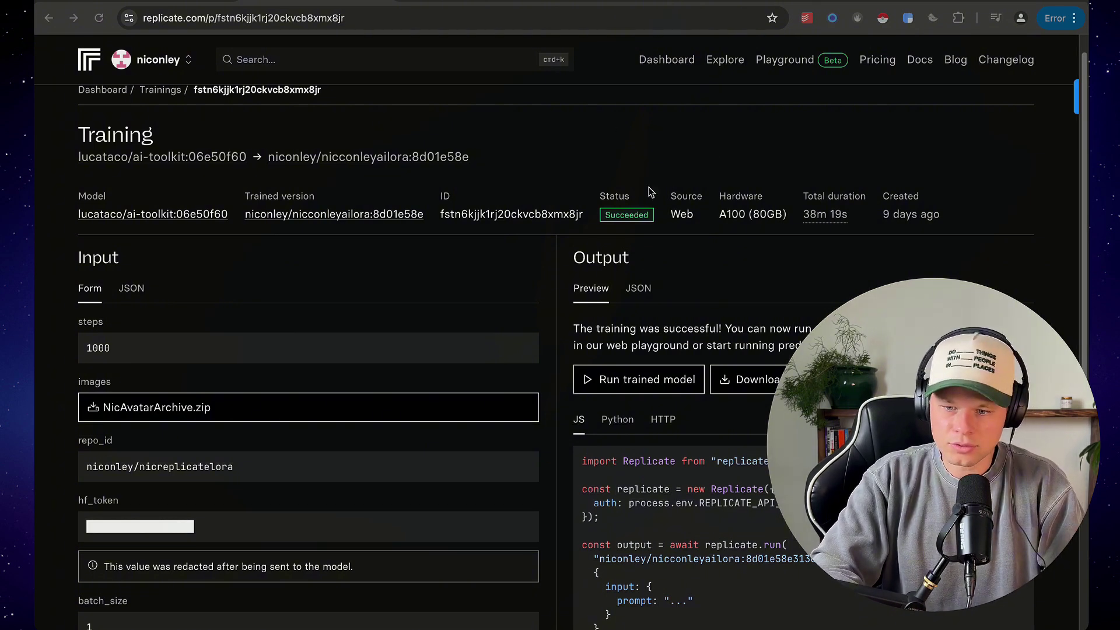
pyautogui.scroll(-1, 614, 259)
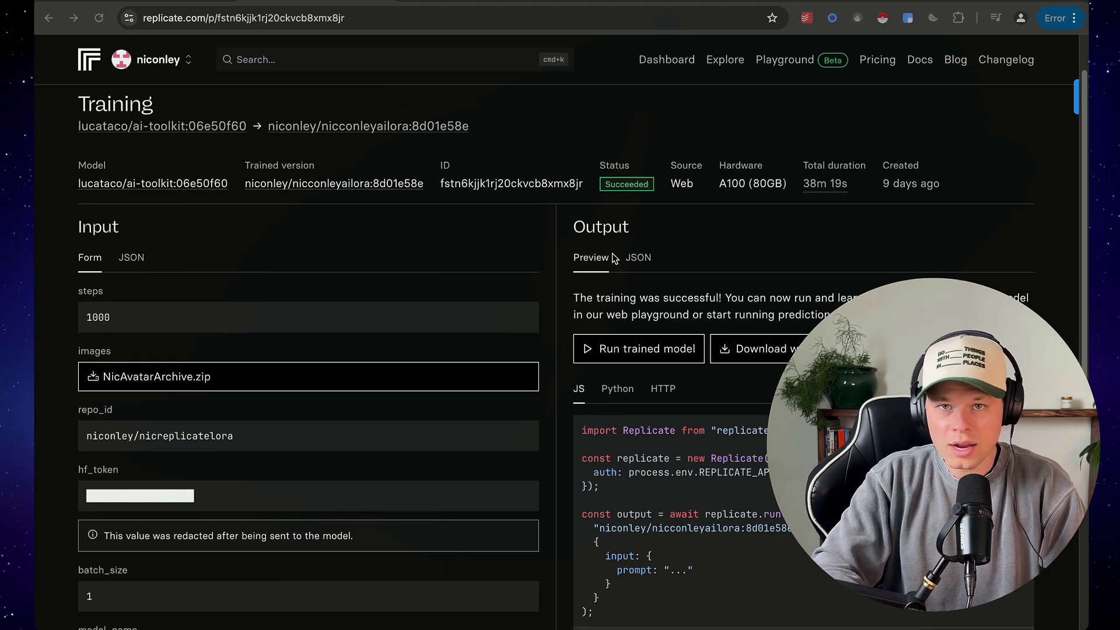
pyautogui.scroll(2, 596, 156)
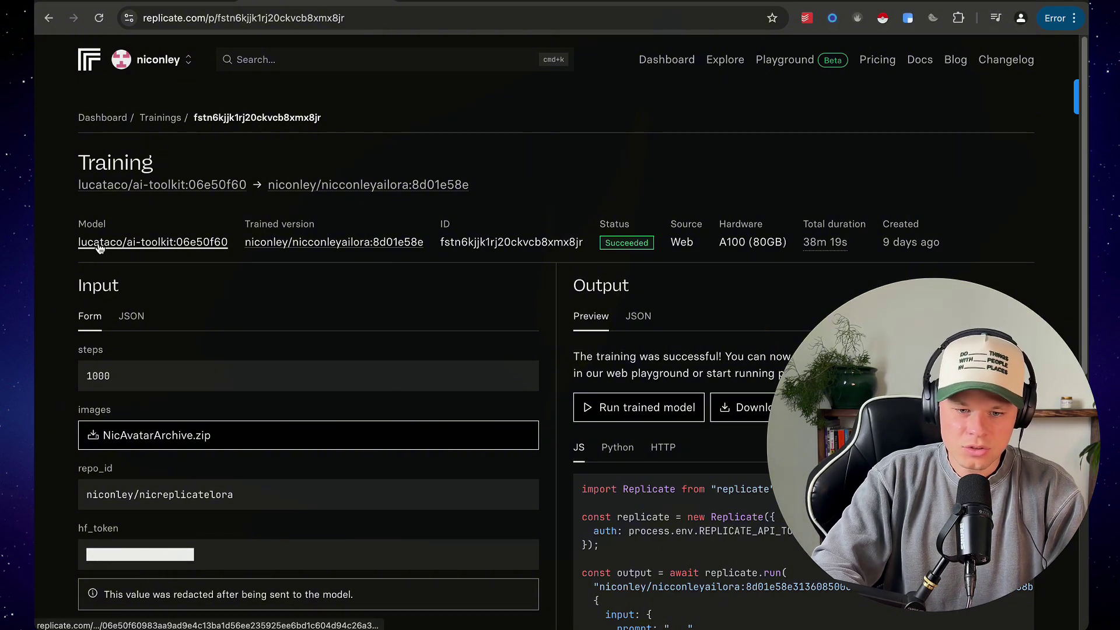
# - Go from the trainer model to its author's profile and open the lucataco/flux-dev-lora playground
pyautogui.click(95, 243)
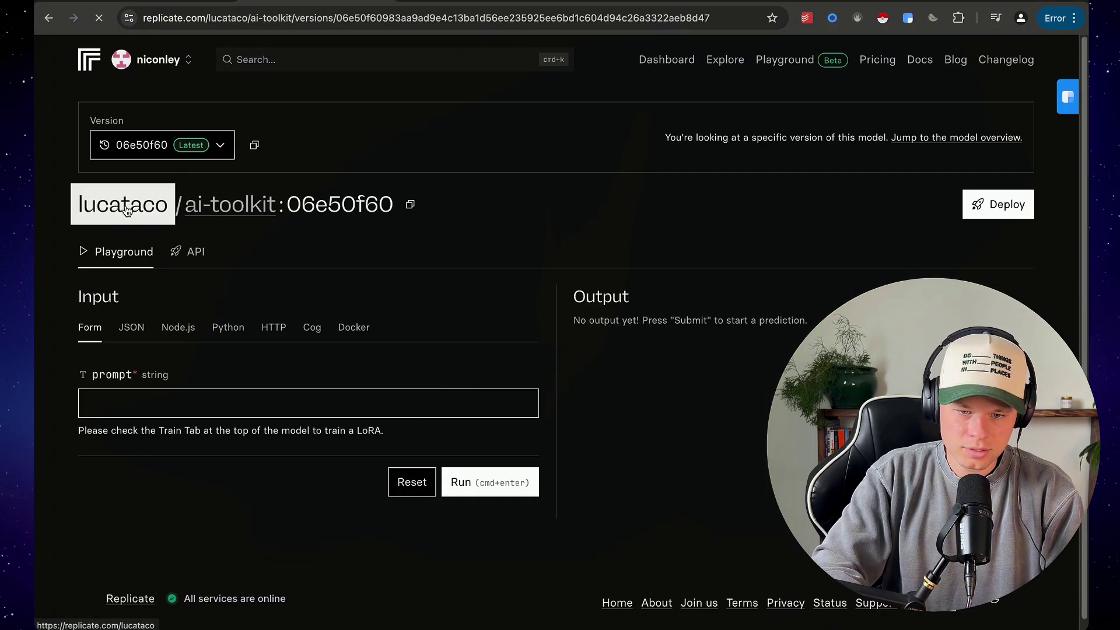
pyautogui.click(128, 208)
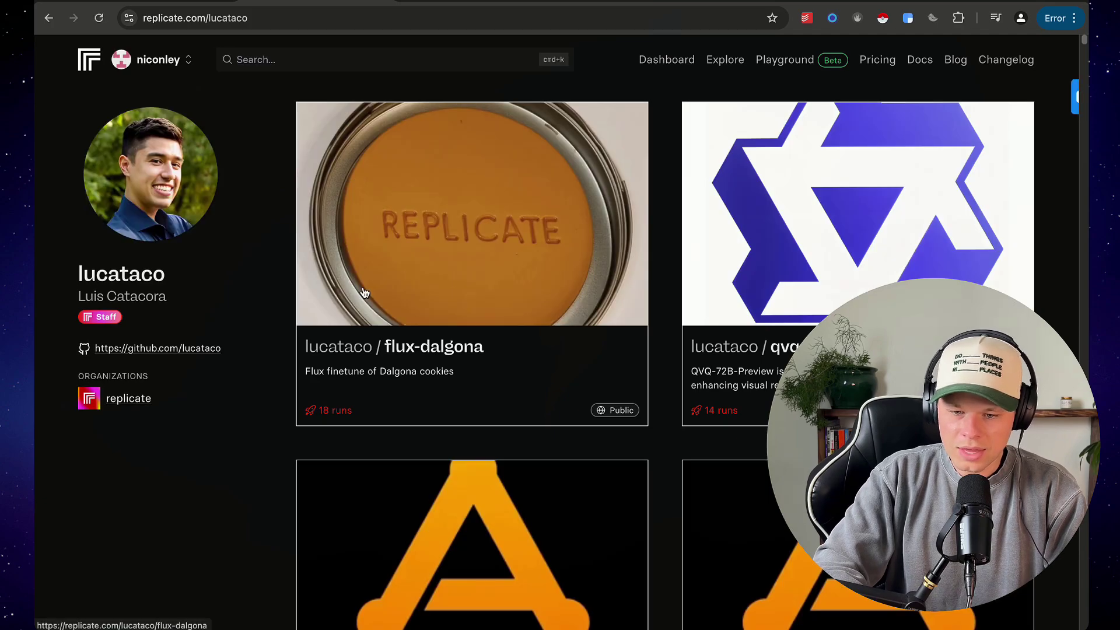
pyautogui.scroll(-5, 364, 293)
pyautogui.scroll(-15, 365, 293)
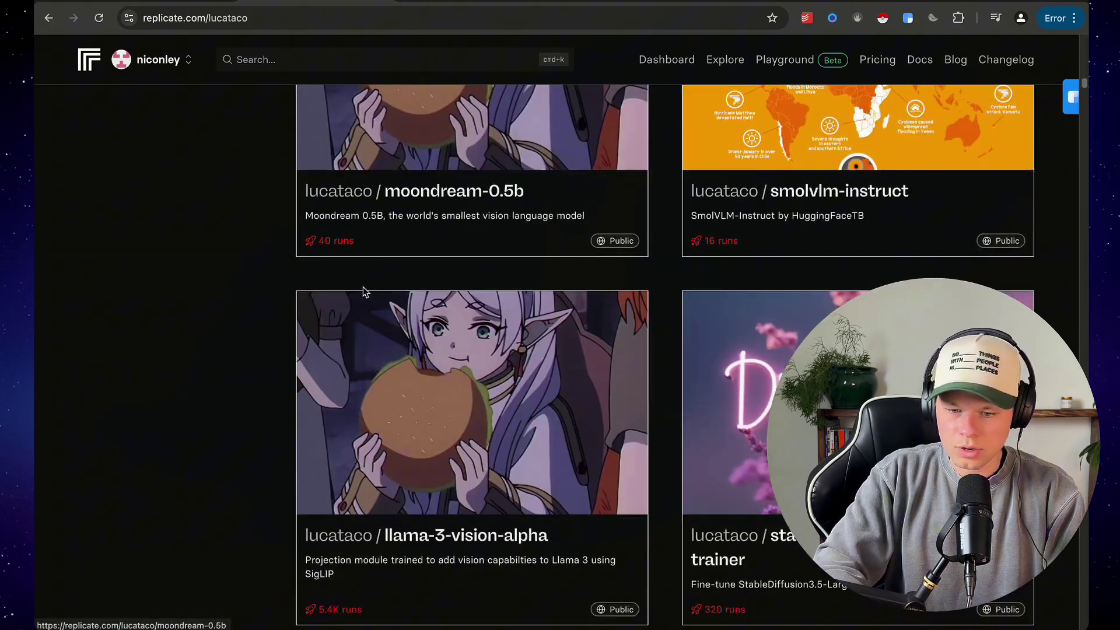
pyautogui.scroll(-15, 364, 292)
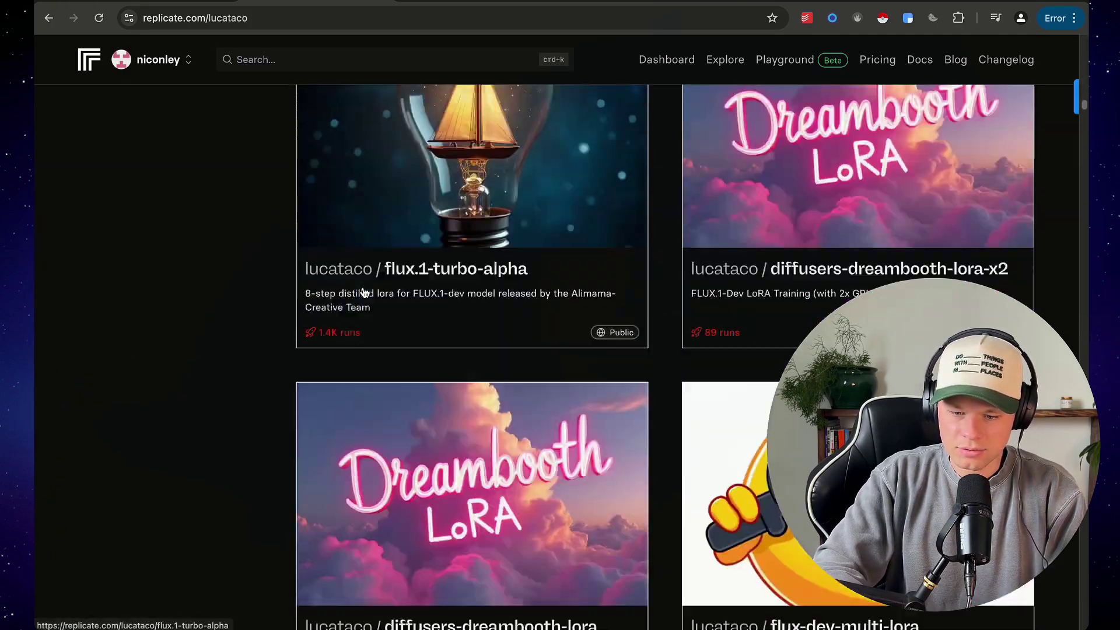
pyautogui.scroll(-2, 365, 292)
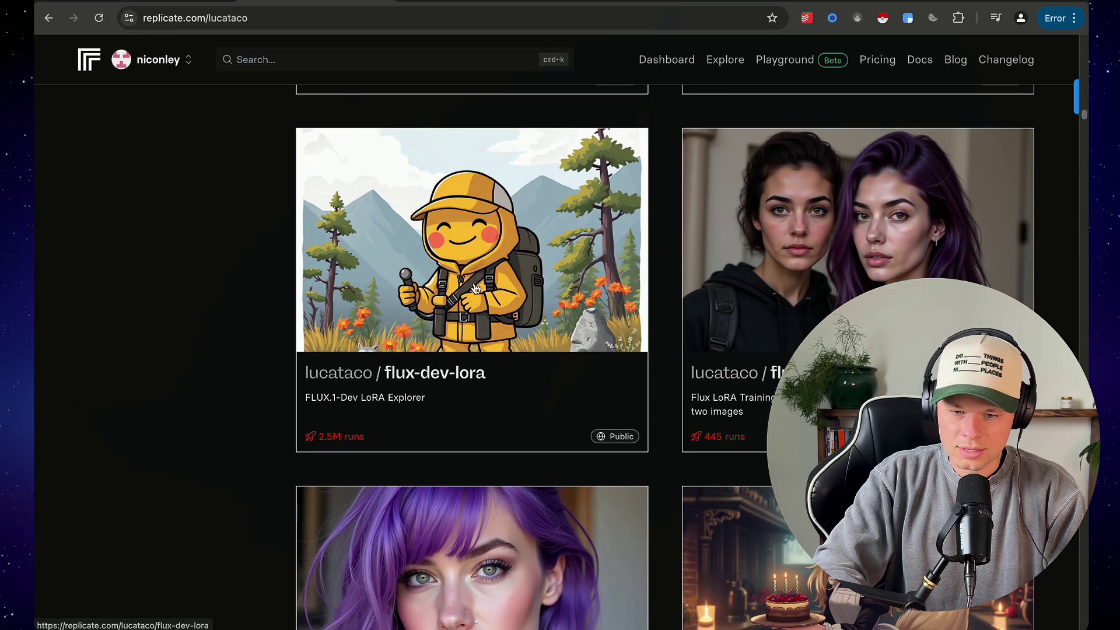
pyautogui.scroll(1, 488, 305)
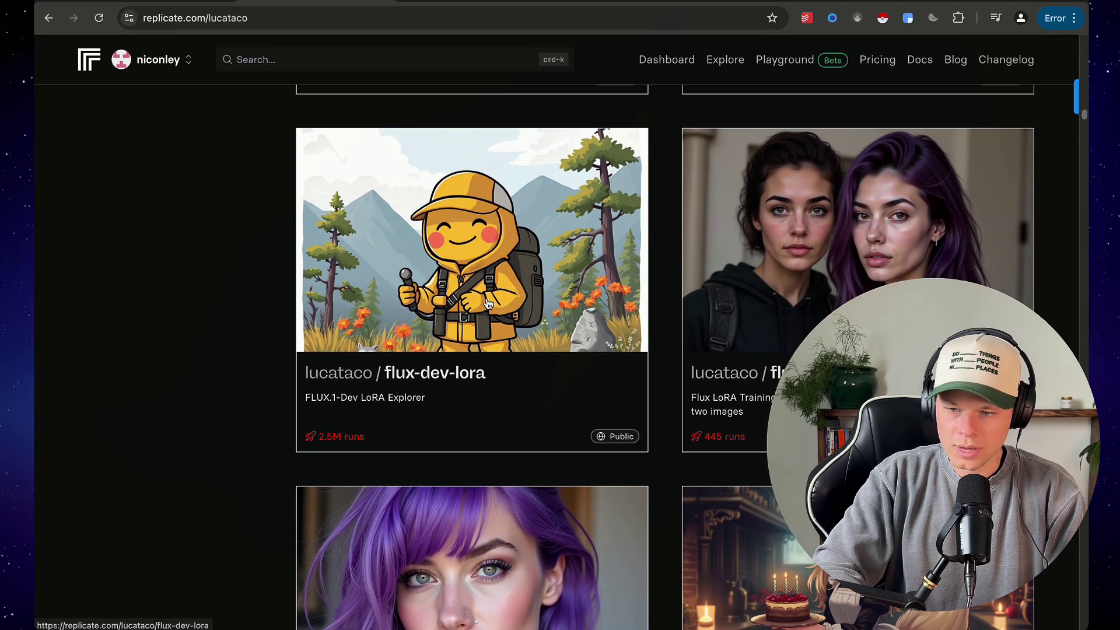
pyautogui.click(352, 439)
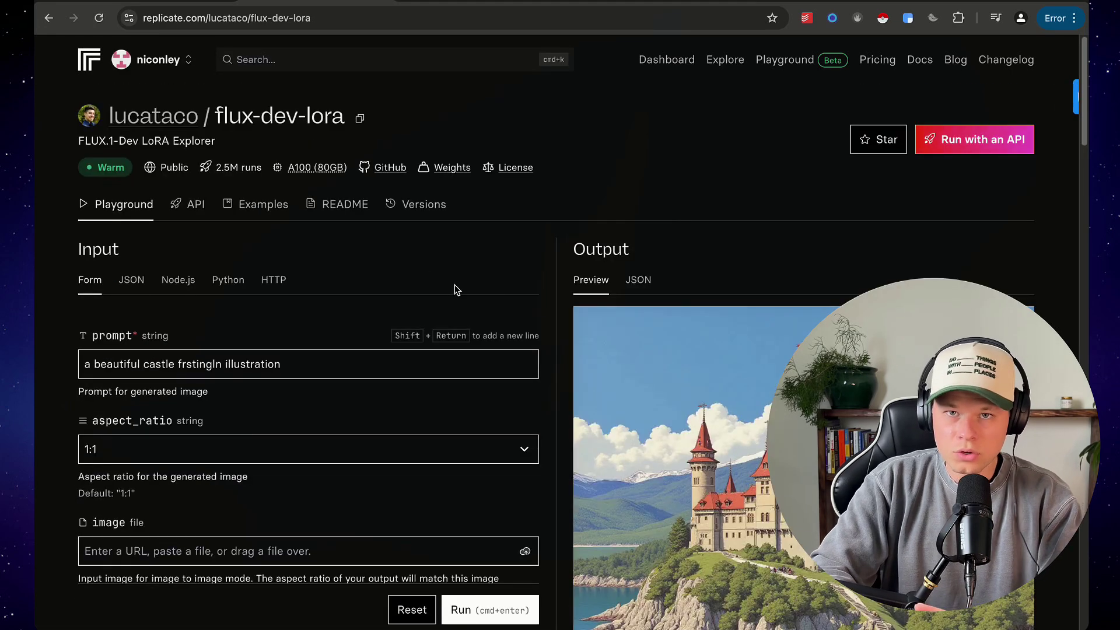
# - Set the playground's aspect ratio to 16:9
pyautogui.scroll(-1, 423, 259)
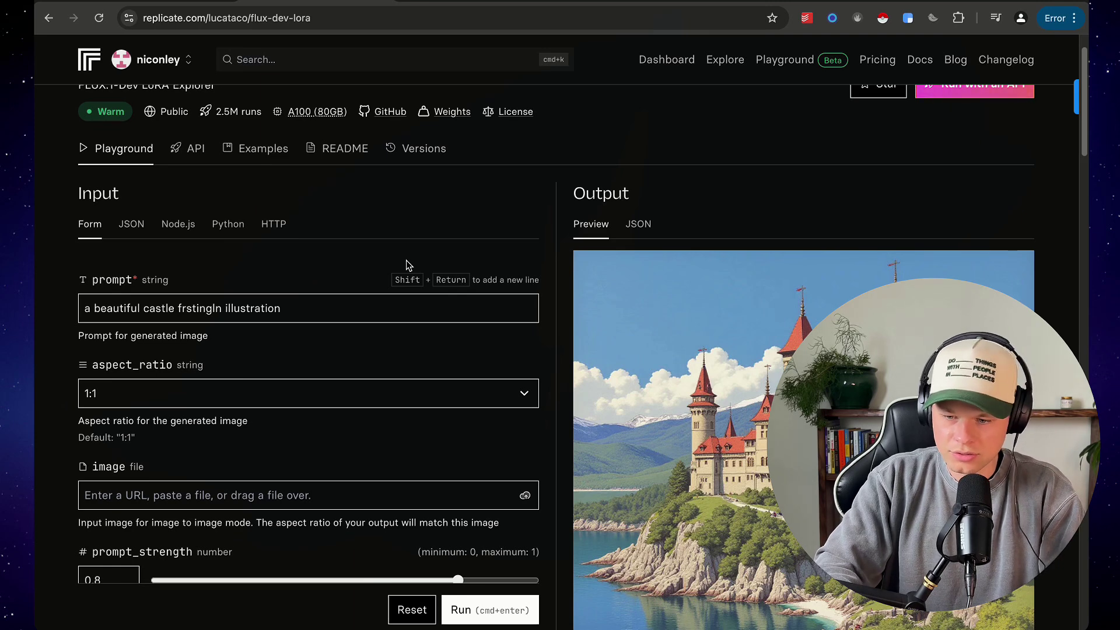
pyautogui.tripleClick(293, 311)
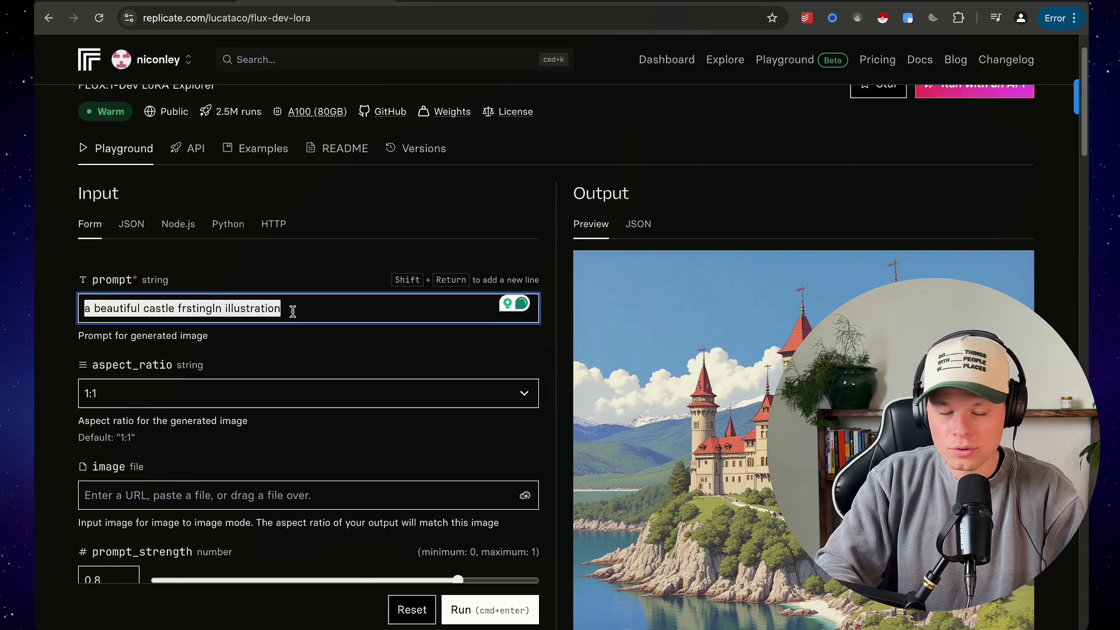
pyautogui.scroll(-1, 299, 360)
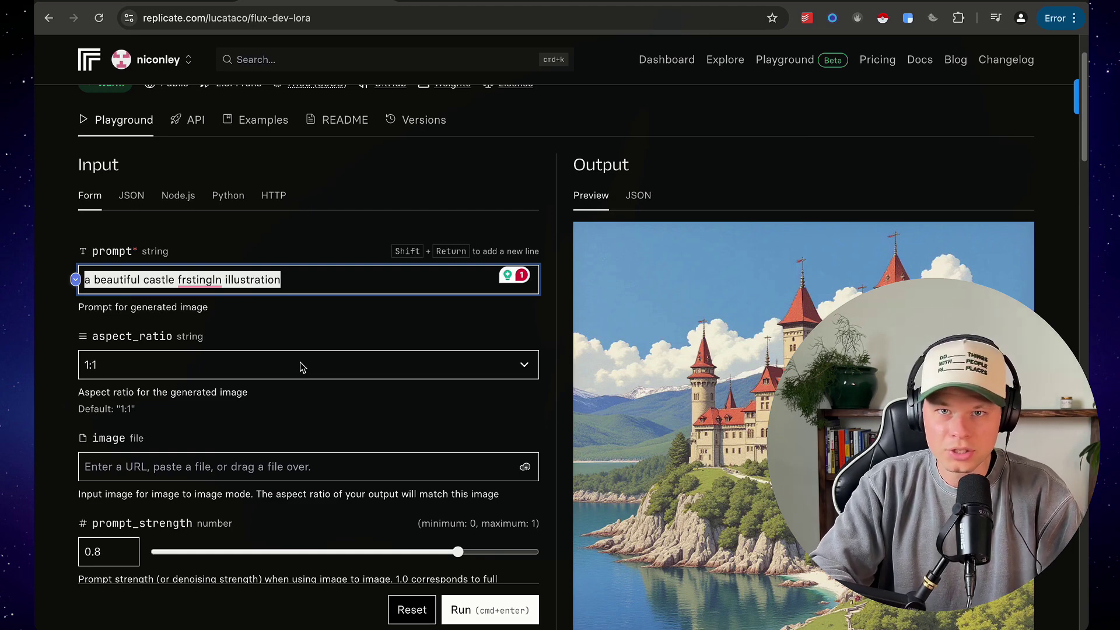
pyautogui.click(299, 367)
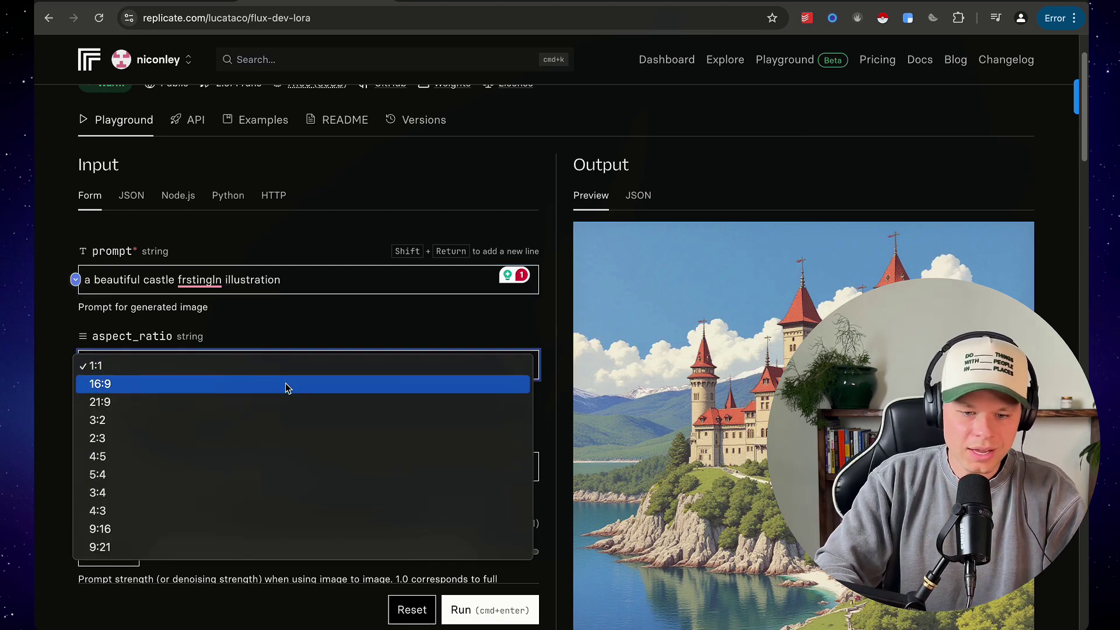
pyautogui.click(285, 383)
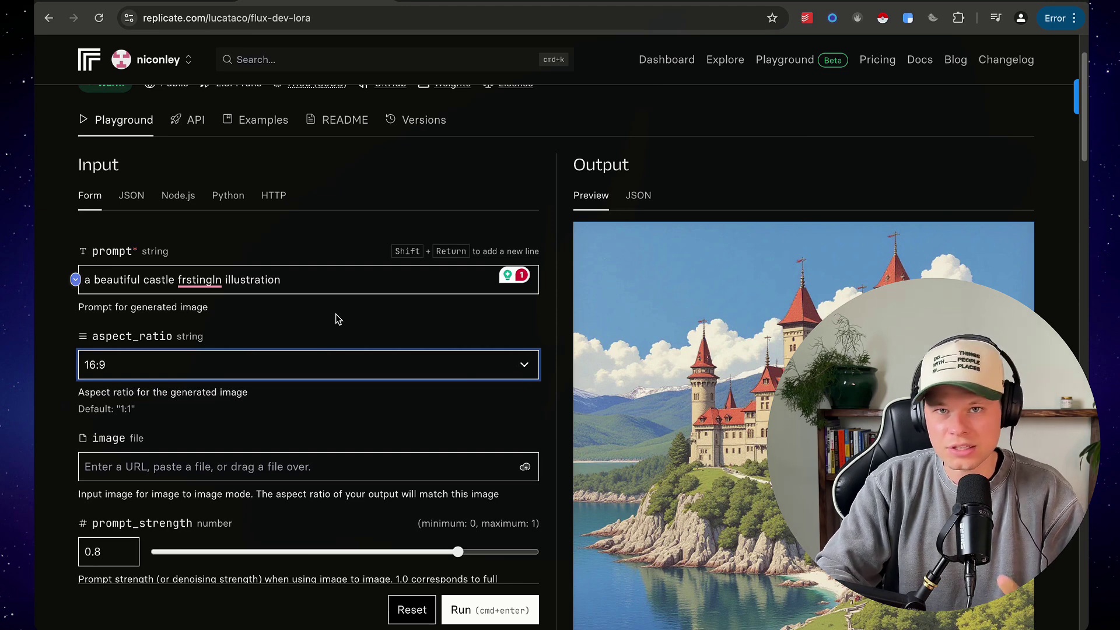
# - Raise num_outputs to 2 and select the example value in the hf_lora field
pyautogui.scroll(-2, 335, 357)
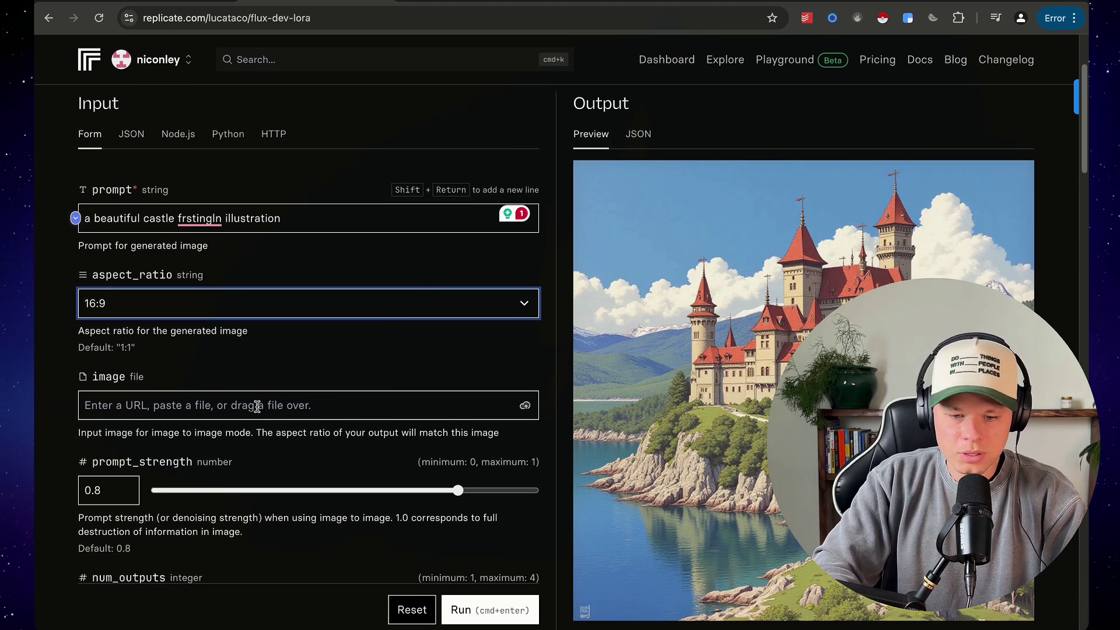
pyautogui.scroll(-2, 256, 406)
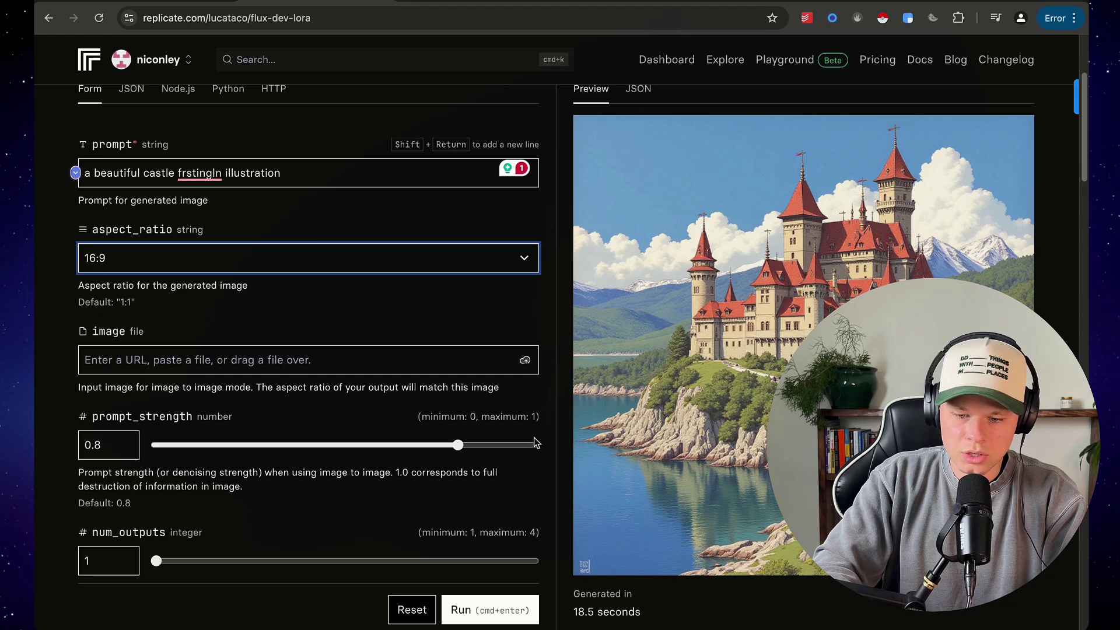
pyautogui.scroll(-5, 345, 456)
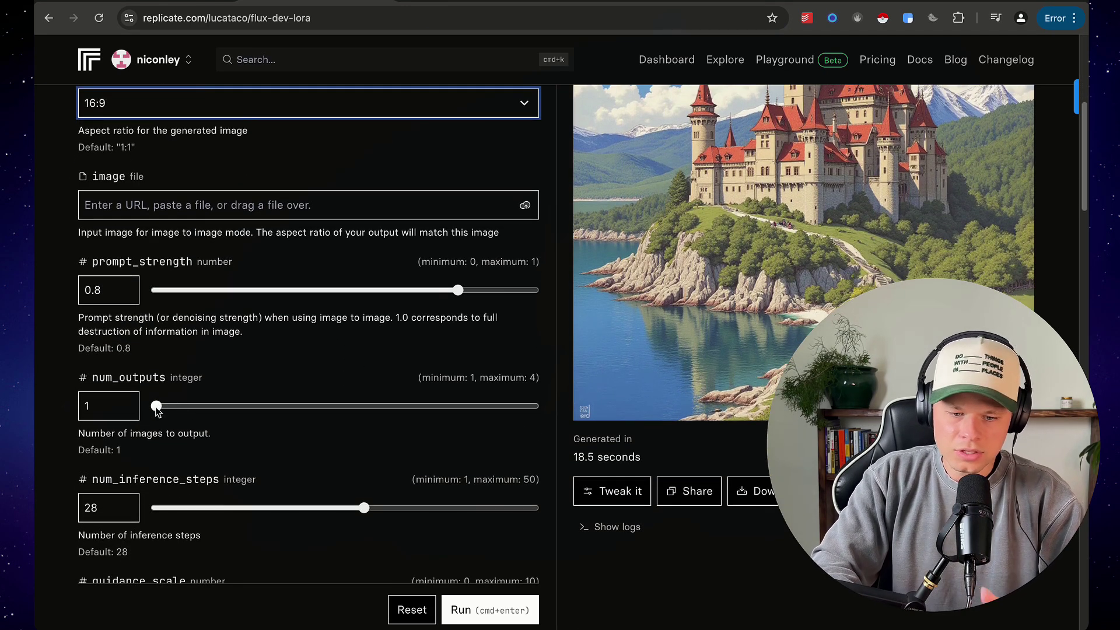
pyautogui.moveTo(158, 410); pyautogui.dragTo(229, 407)
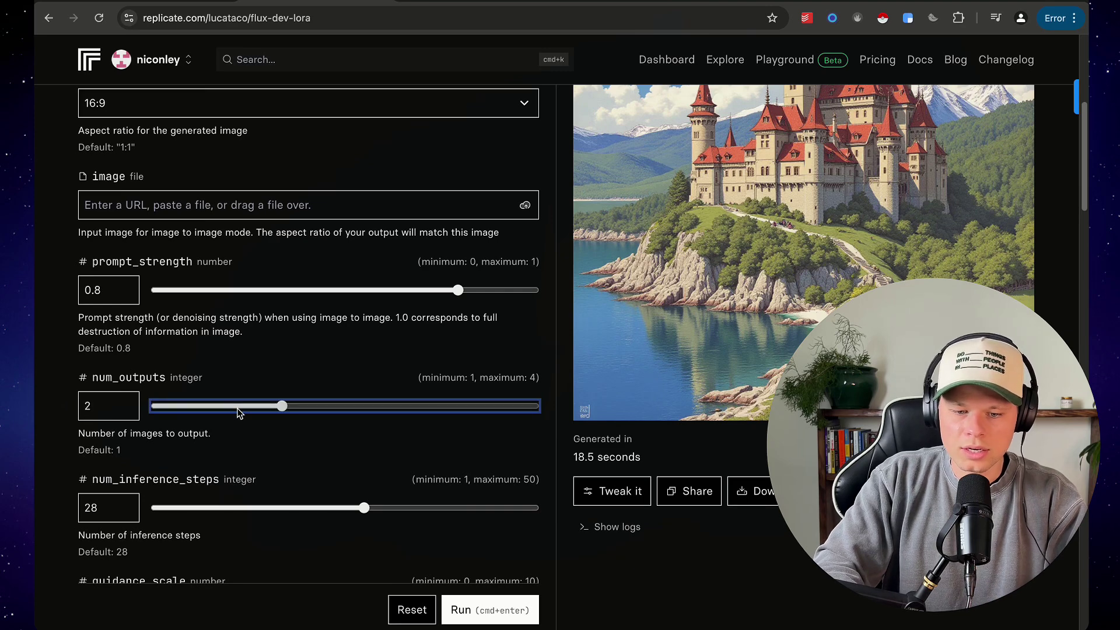
pyautogui.scroll(-1, 257, 352)
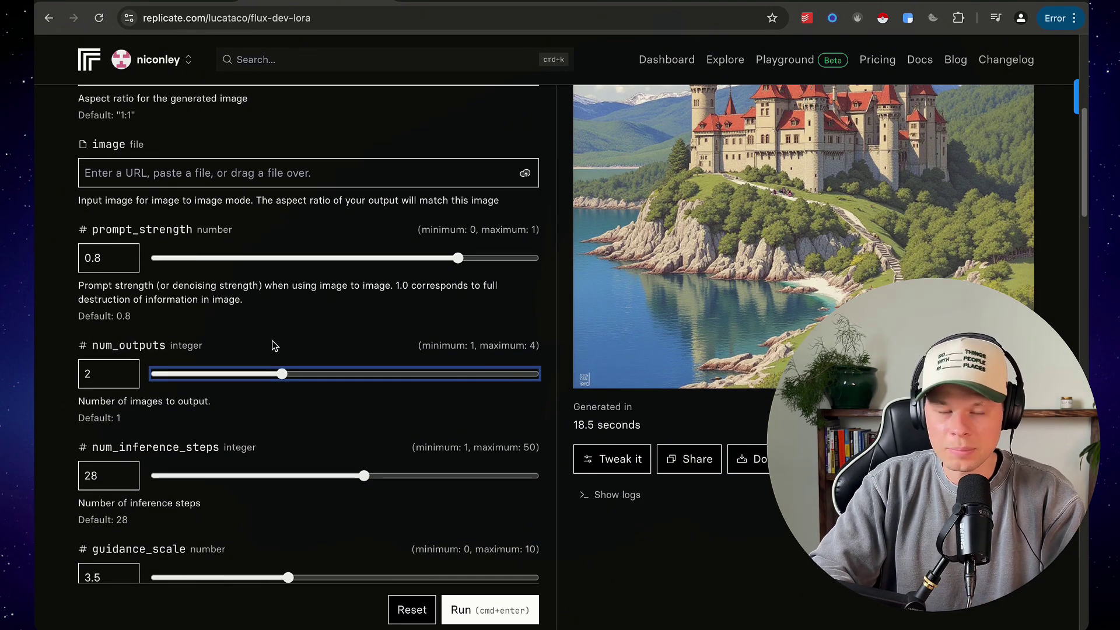
pyautogui.scroll(-3, 260, 363)
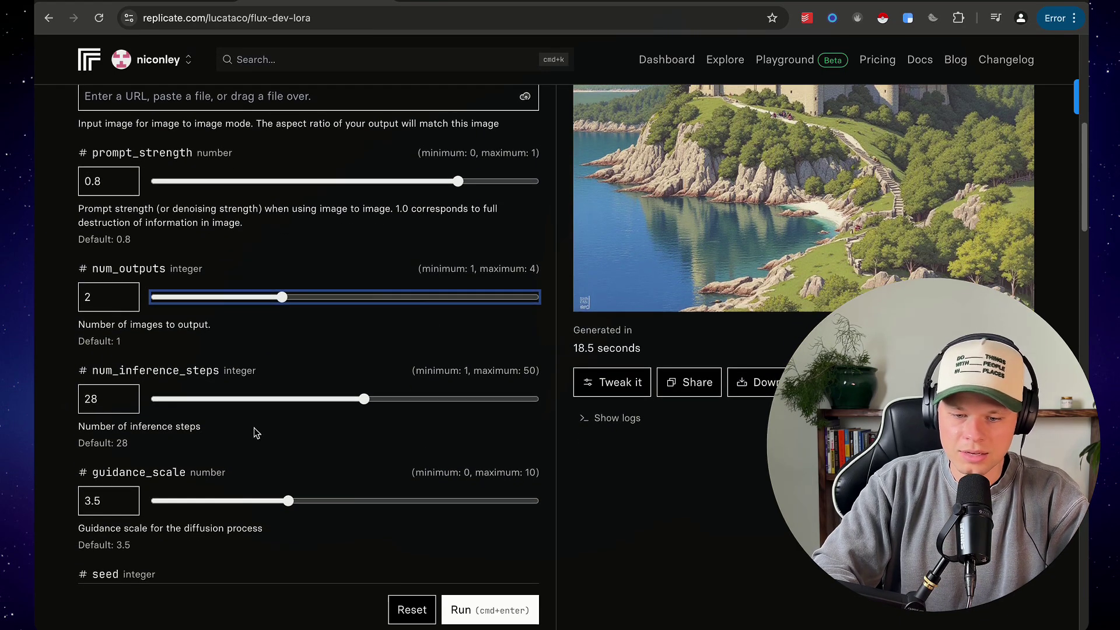
pyautogui.scroll(-2, 166, 399)
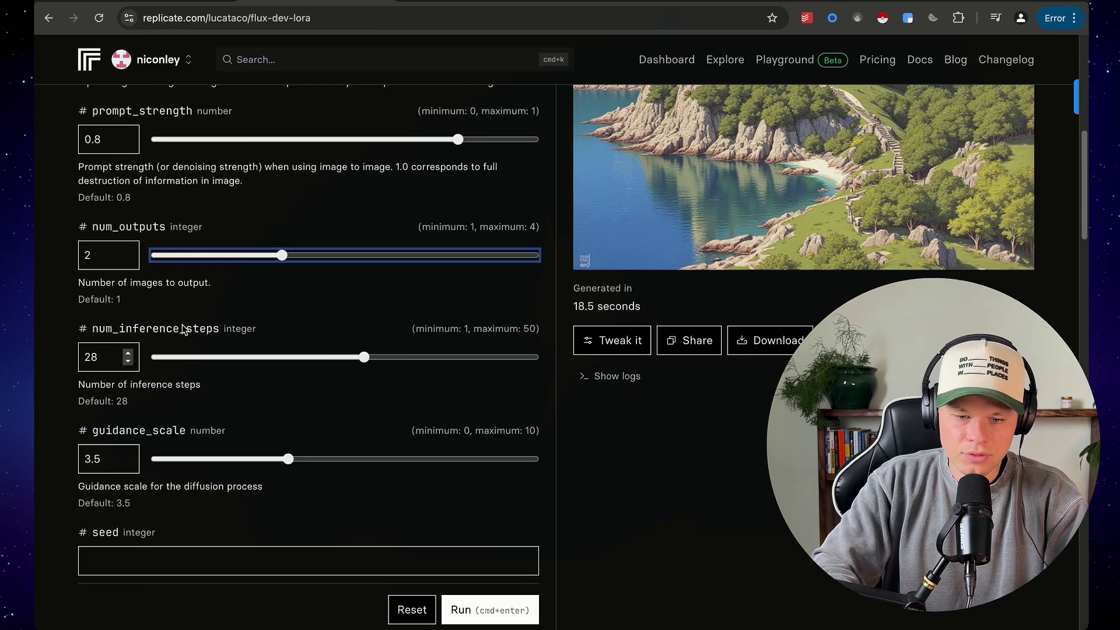
pyautogui.scroll(-2, 136, 357)
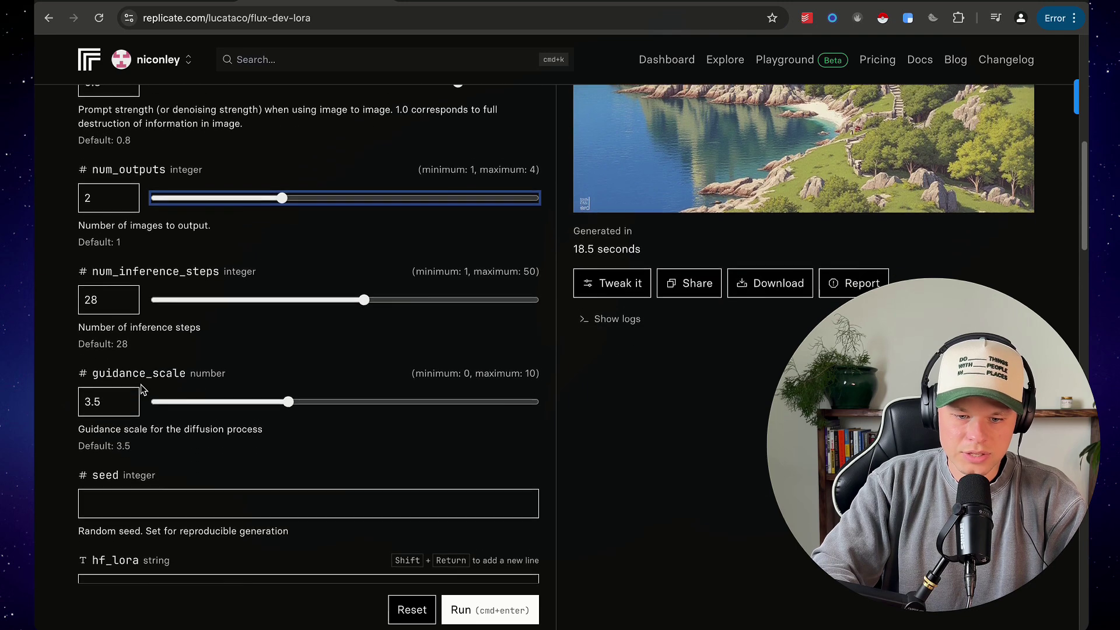
pyautogui.scroll(-2, 107, 394)
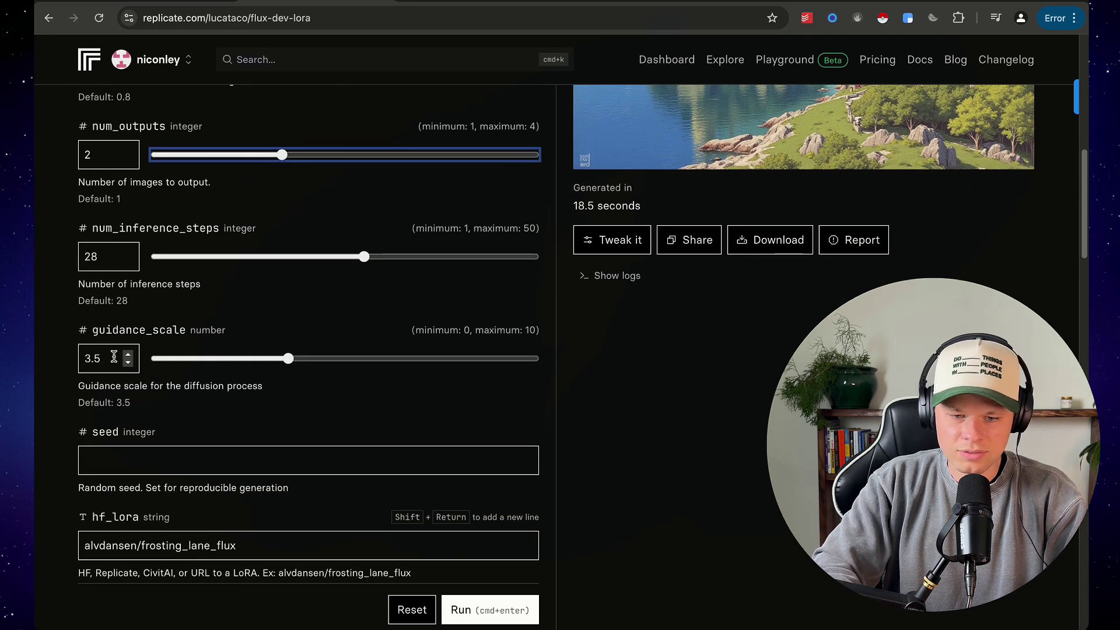
pyautogui.scroll(-2, 114, 357)
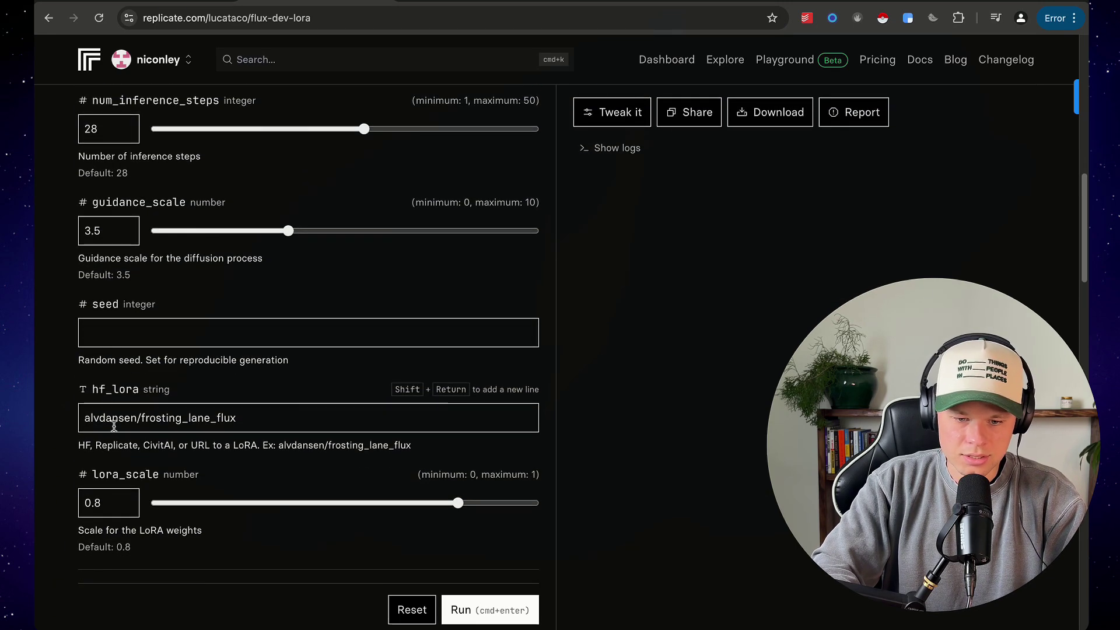
pyautogui.scroll(-1, 169, 414)
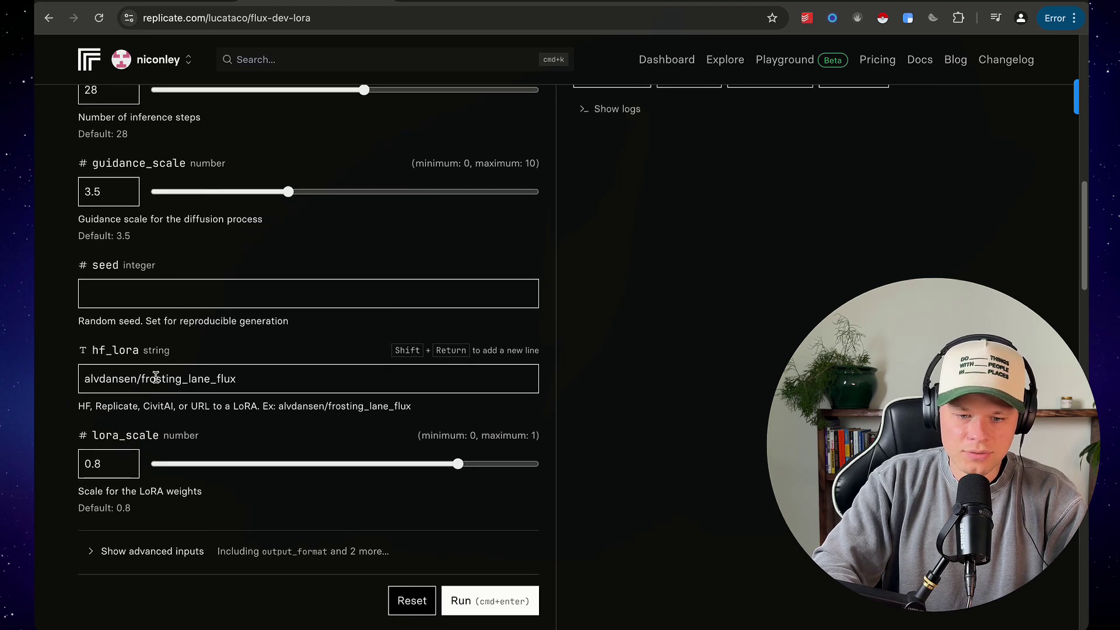
pyautogui.tripleClick(169, 379)
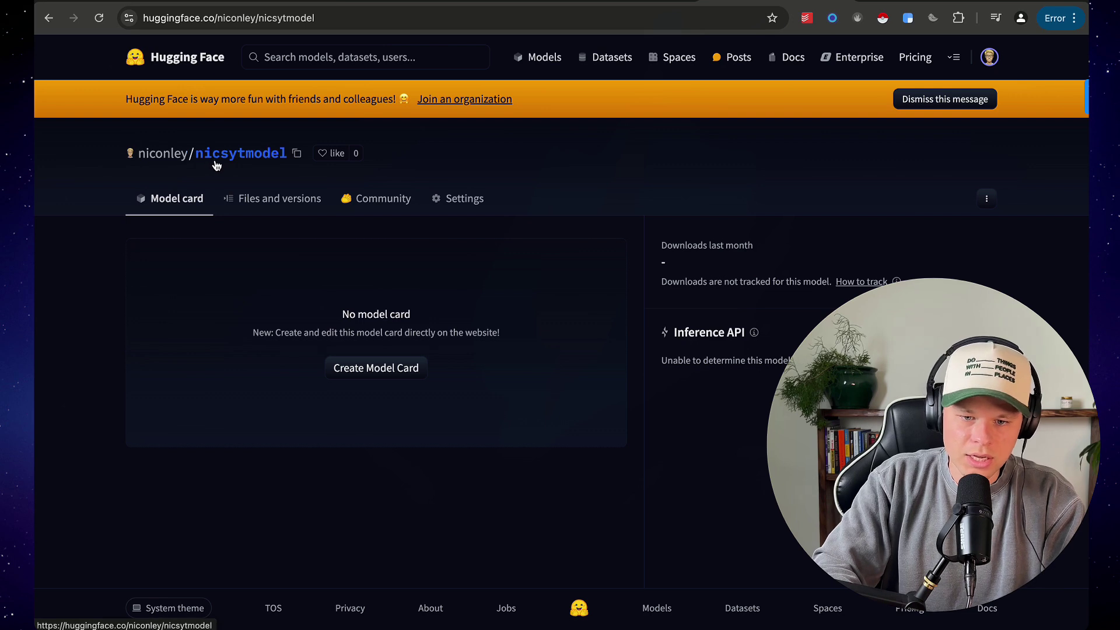
# - Copy the nicreplicatelora model ID from Hugging Face and paste it into hf_lora, replacing frosting_lane_flux
pyautogui.click(297, 154)
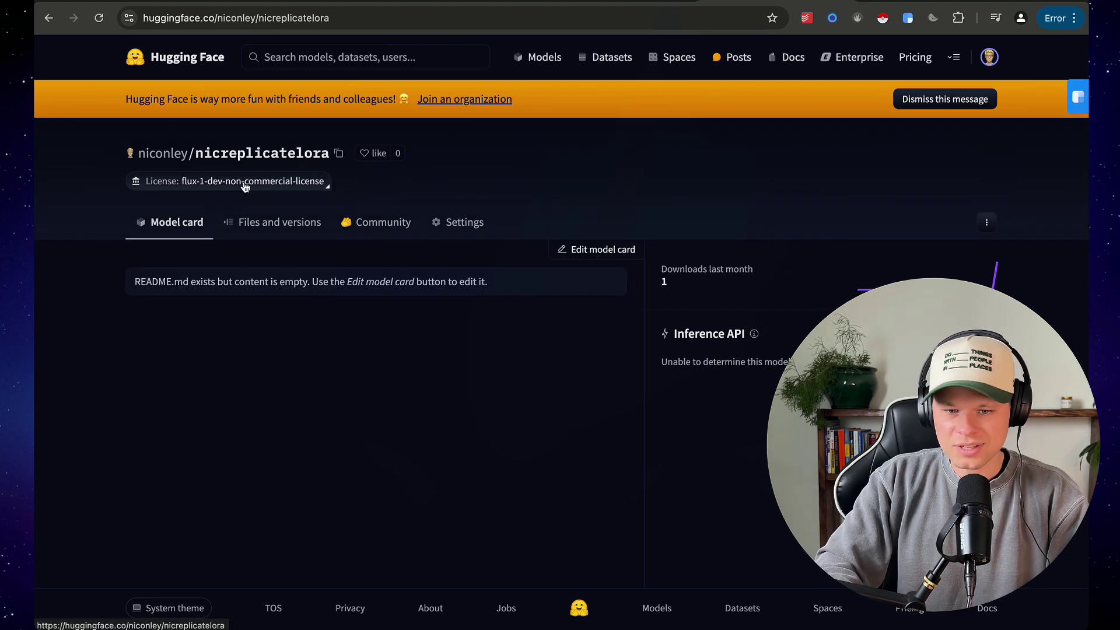
pyautogui.click(338, 154)
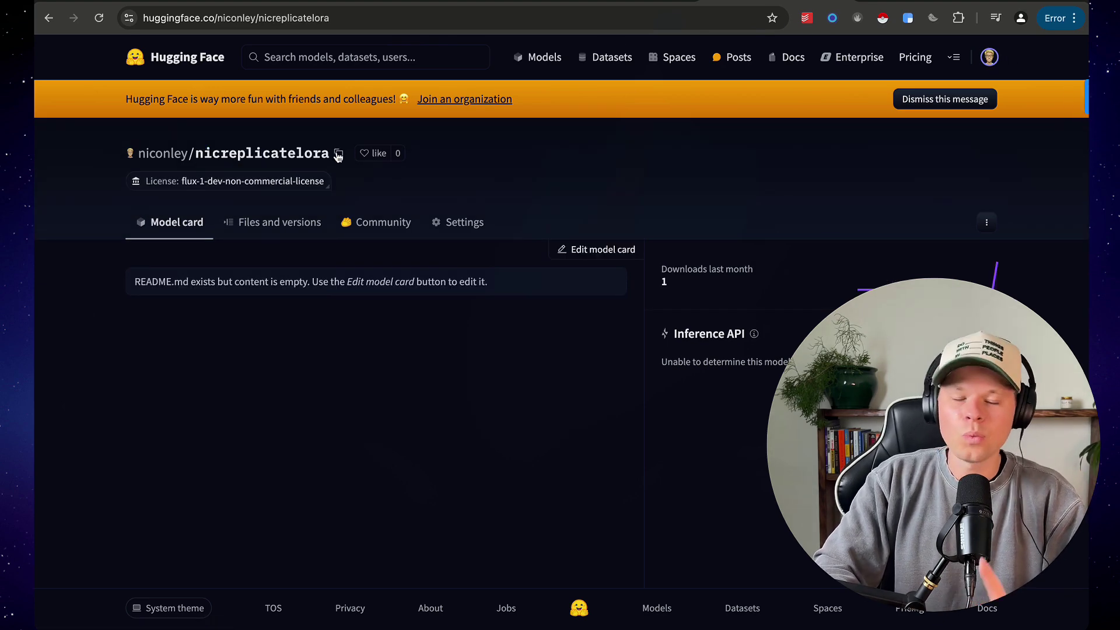
pyautogui.click(339, 154)
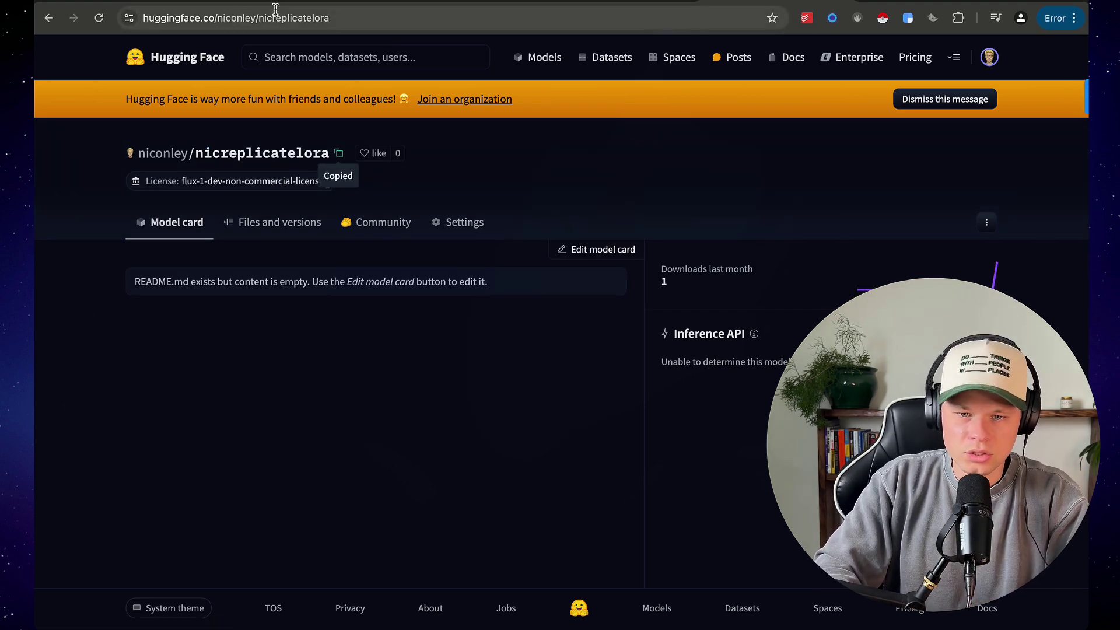
pyautogui.hotkey('ctrl', 'Tab')
pyautogui.click(268, 221)
pyautogui.press('super+a')
pyautogui.press('super+v')
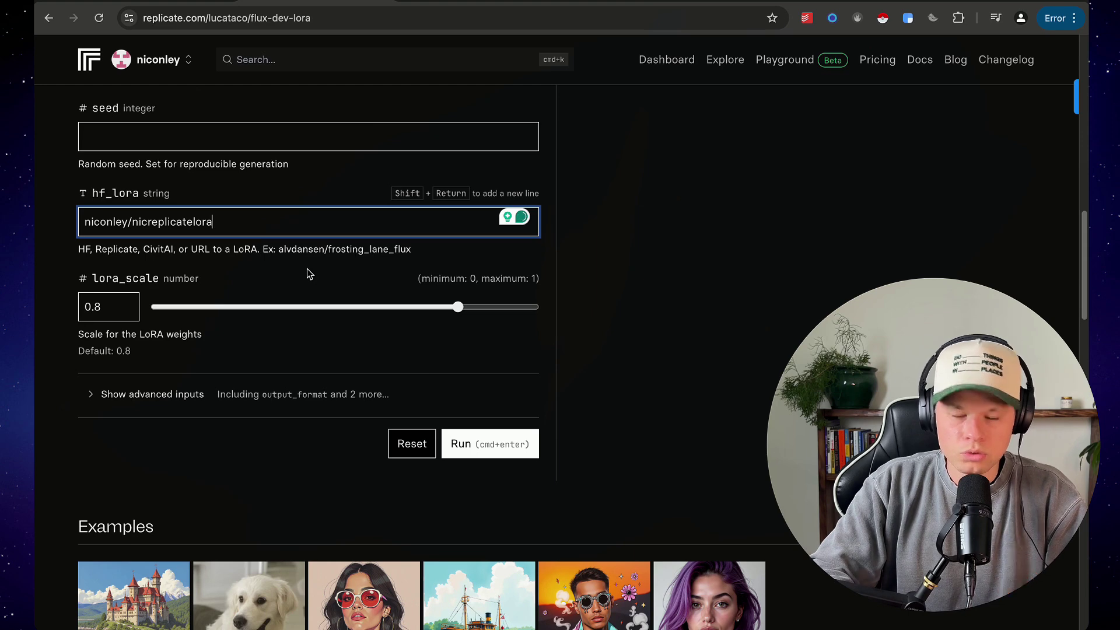
# - Replace the castle prompt with 'a photo realistic picture of [user] dunking a basketball in an arena'
pyautogui.scroll(2, 307, 273)
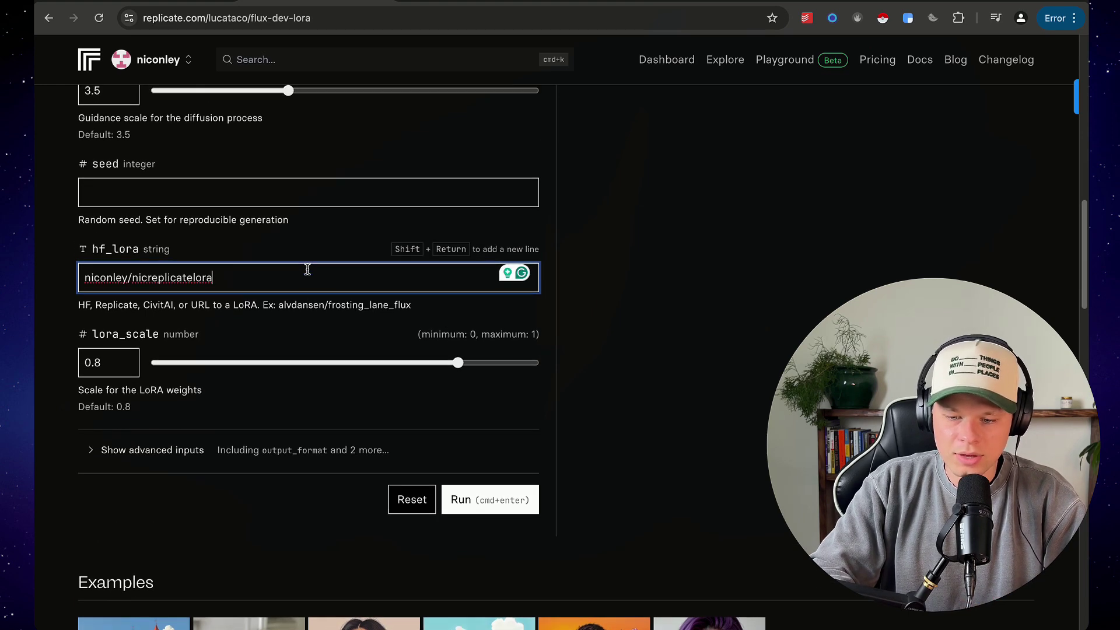
pyautogui.scroll(10, 311, 287)
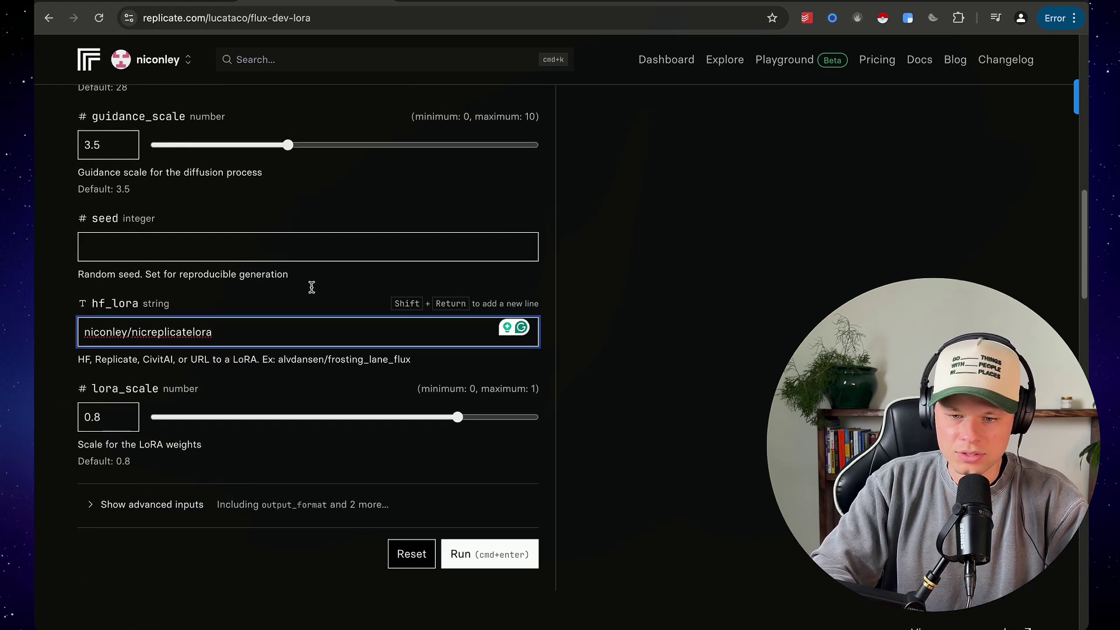
pyautogui.scroll(-7, 311, 289)
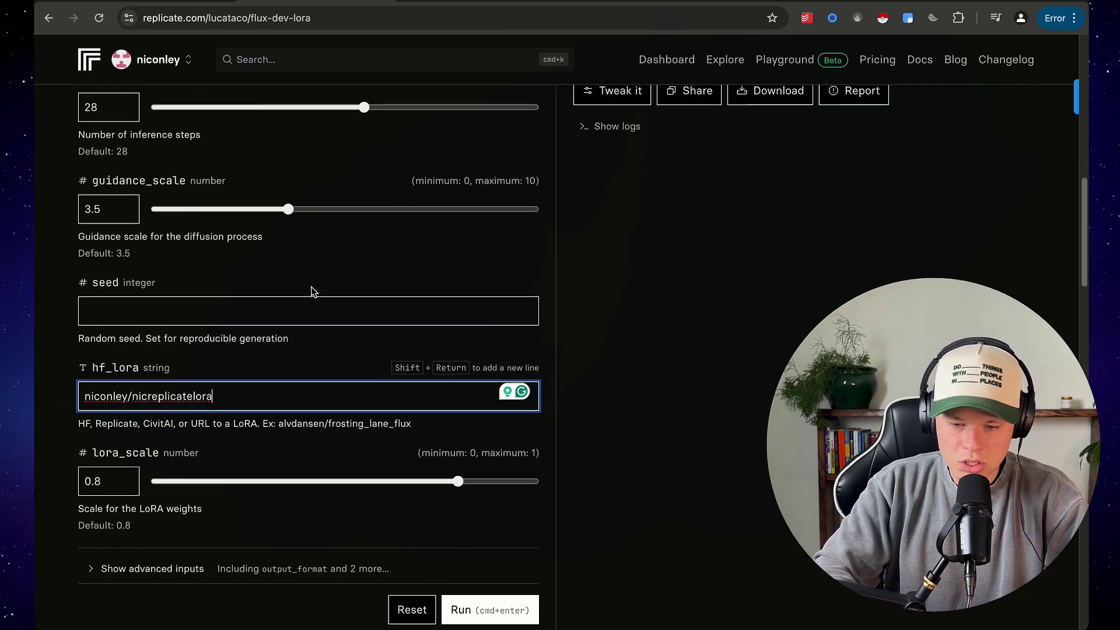
pyautogui.scroll(14, 313, 290)
pyautogui.scroll(8, 274, 302)
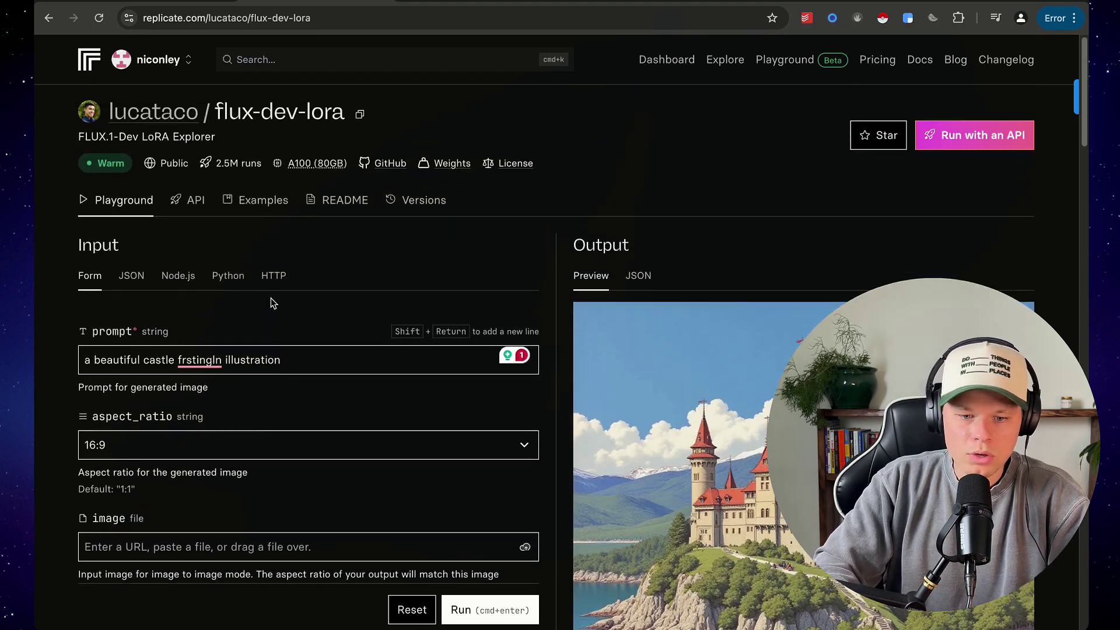
pyautogui.tripleClick(270, 362)
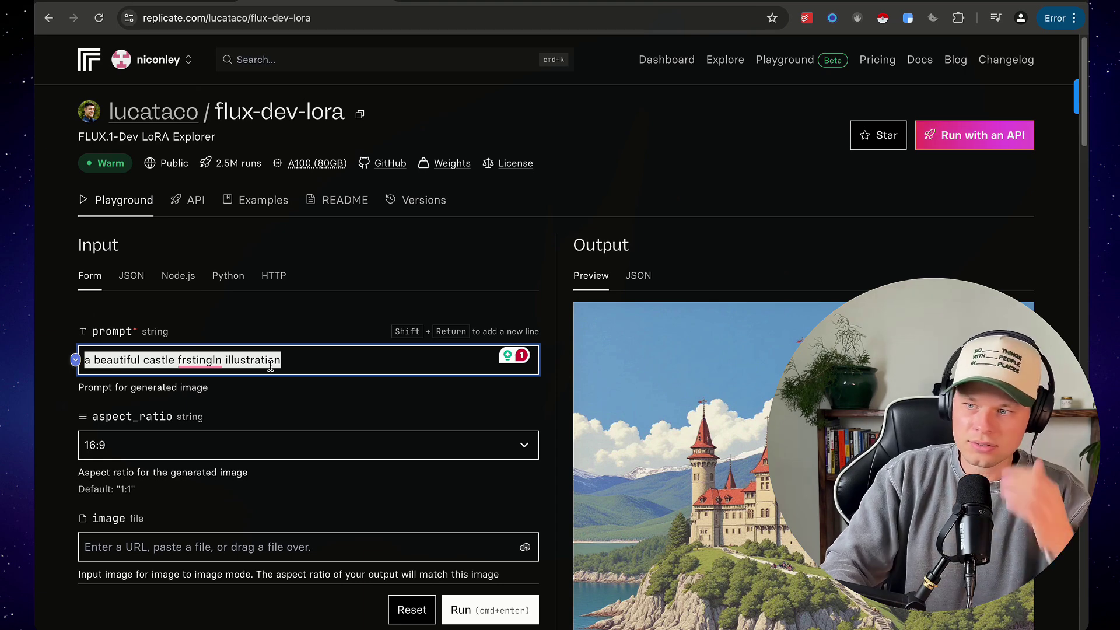
pyautogui.write('a photo realitic picut')
pyautogui.press('BackSpace')
pyautogui.press('BackSpace')
pyautogui.write('ture of Nic dunking a basketball in an arena')
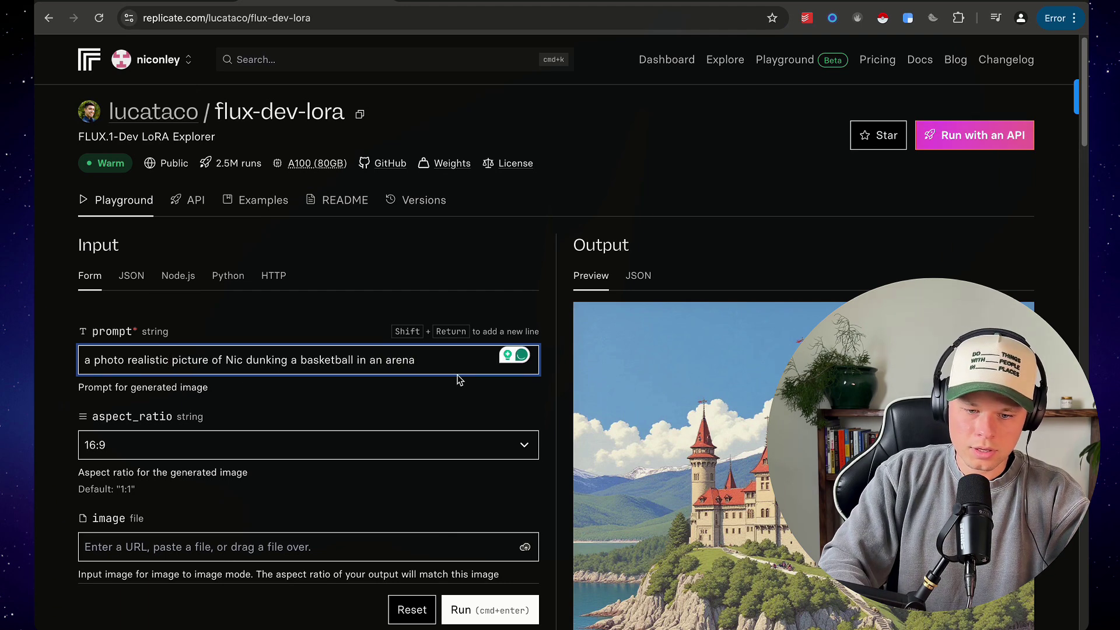
# - Run the basketball-dunk prompt and scroll down to the two generated images
pyautogui.click(483, 614)
pyautogui.scroll(-3, 583, 155)
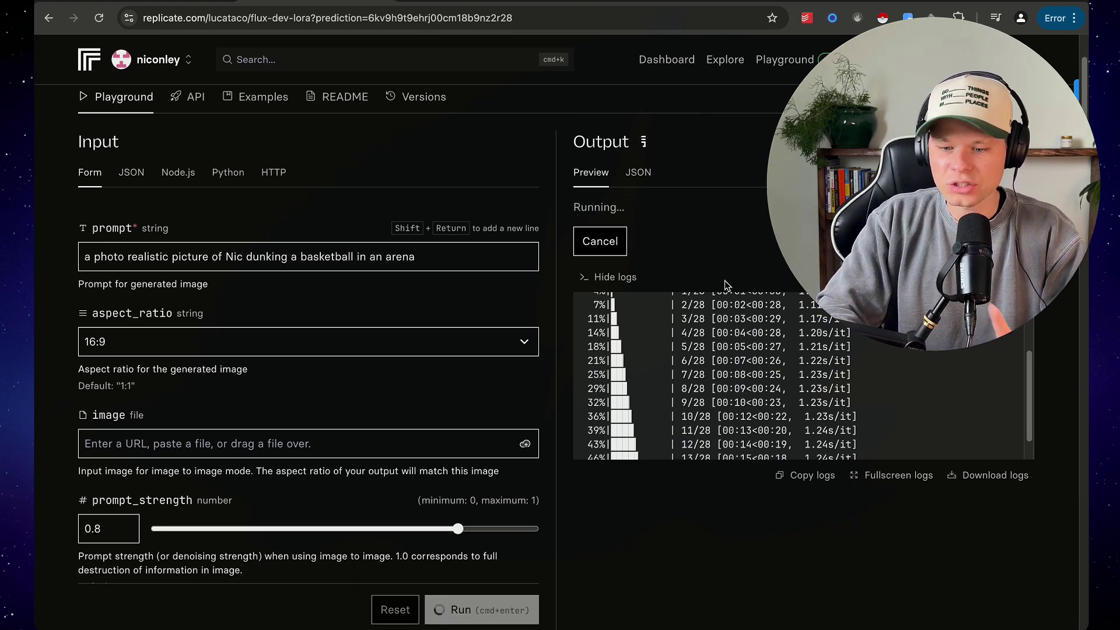
pyautogui.scroll(-1, 700, 326)
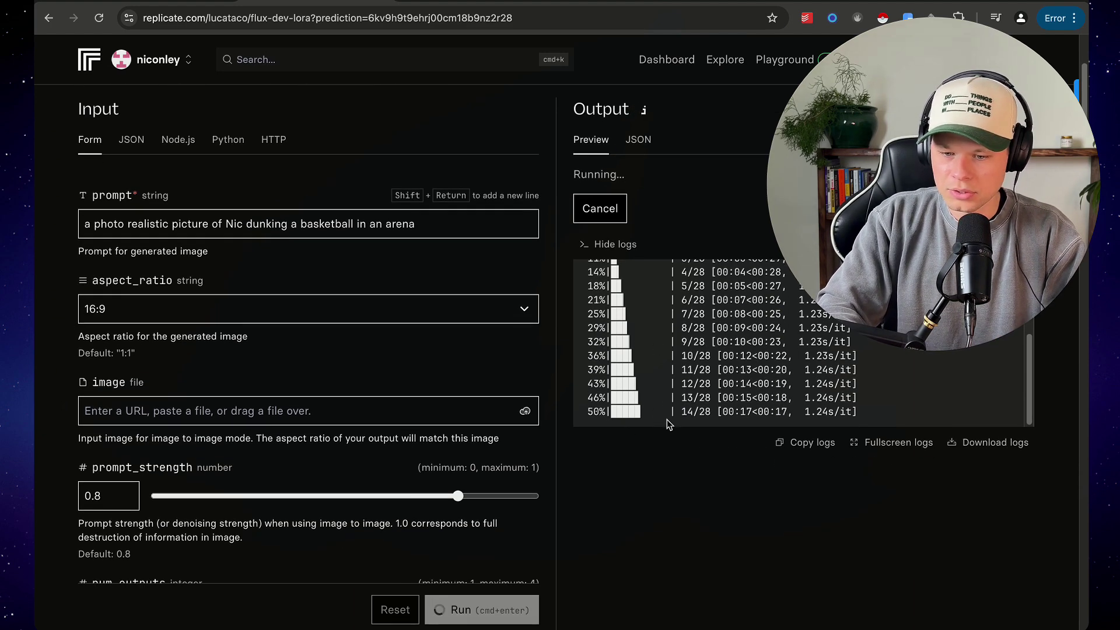
pyautogui.scroll(-1, 638, 412)
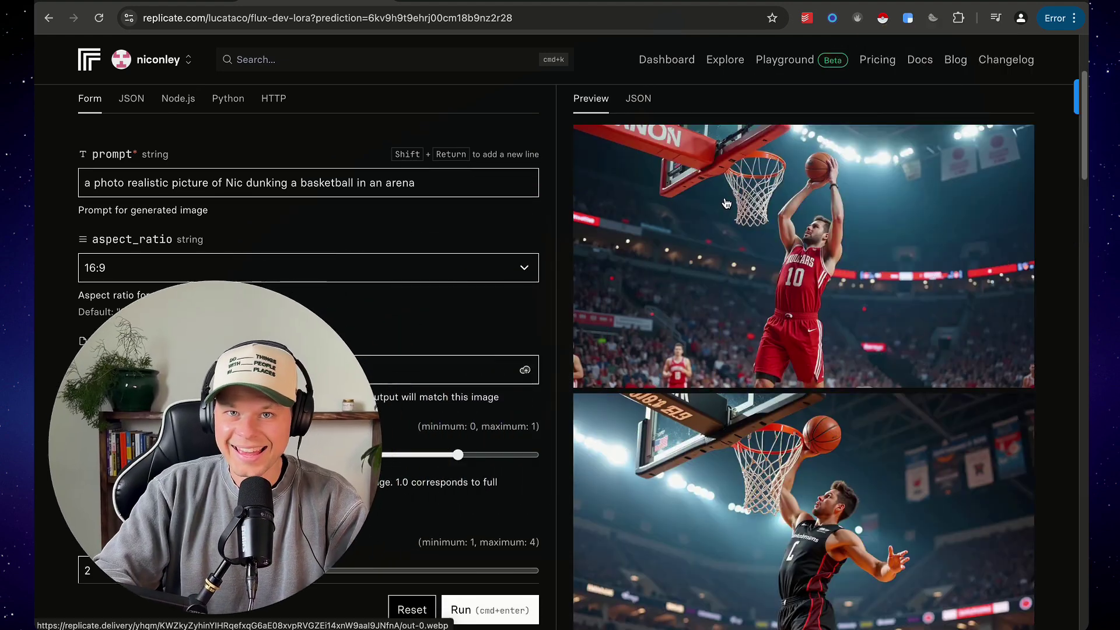
pyautogui.scroll(-3, 775, 222)
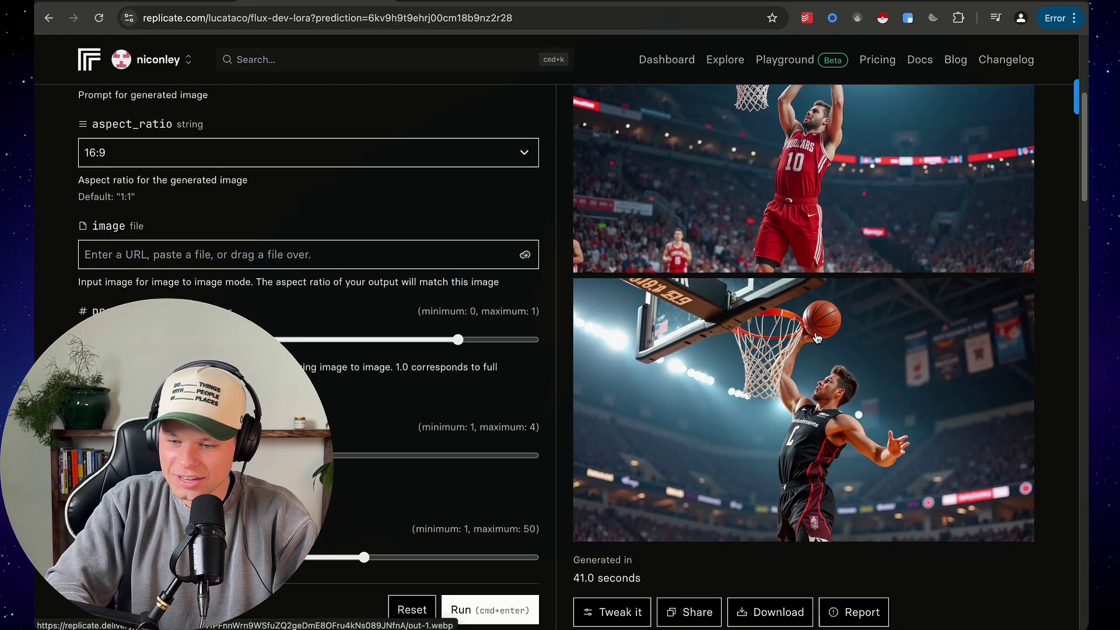
pyautogui.scroll(5, 816, 331)
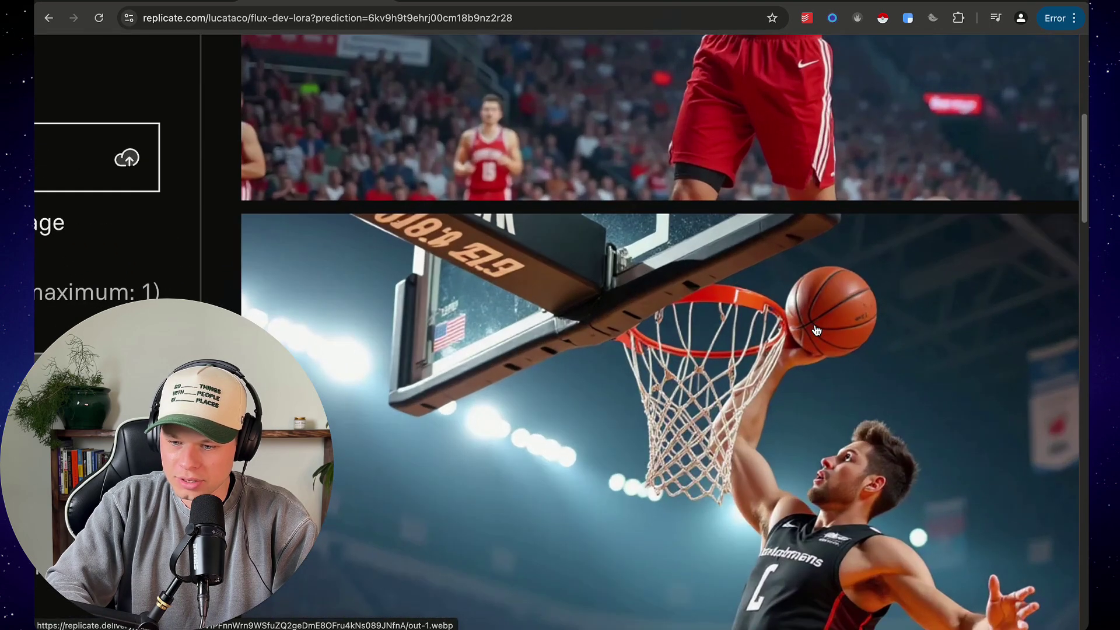
pyautogui.scroll(3, 816, 331)
pyautogui.scroll(3, 833, 329)
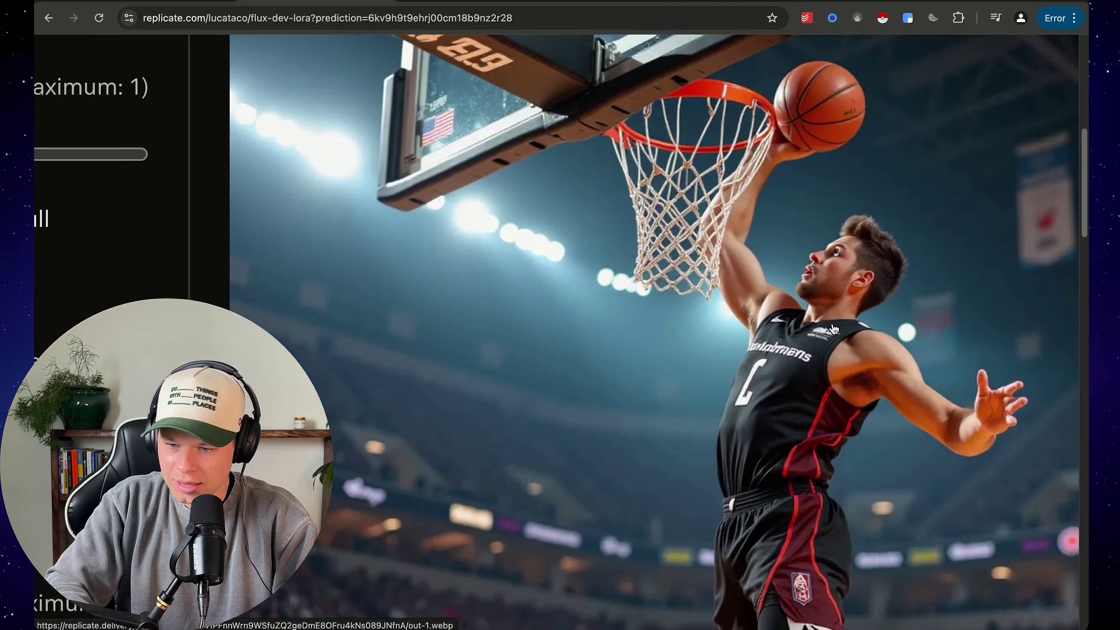
pyautogui.hscroll(3, 834, 328)
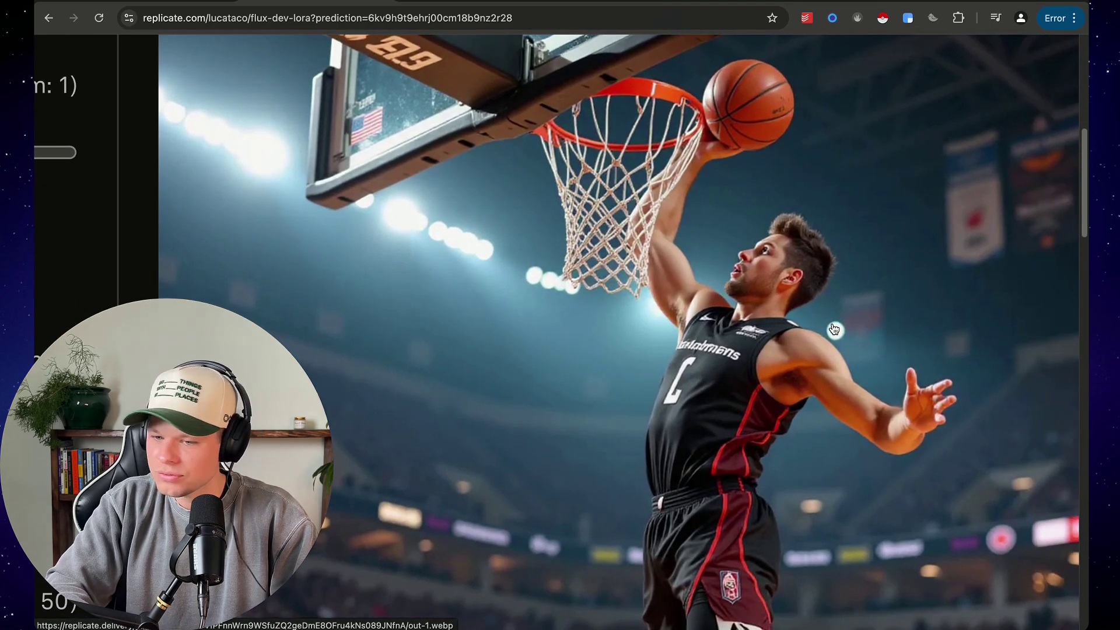
pyautogui.scroll(10, 833, 328)
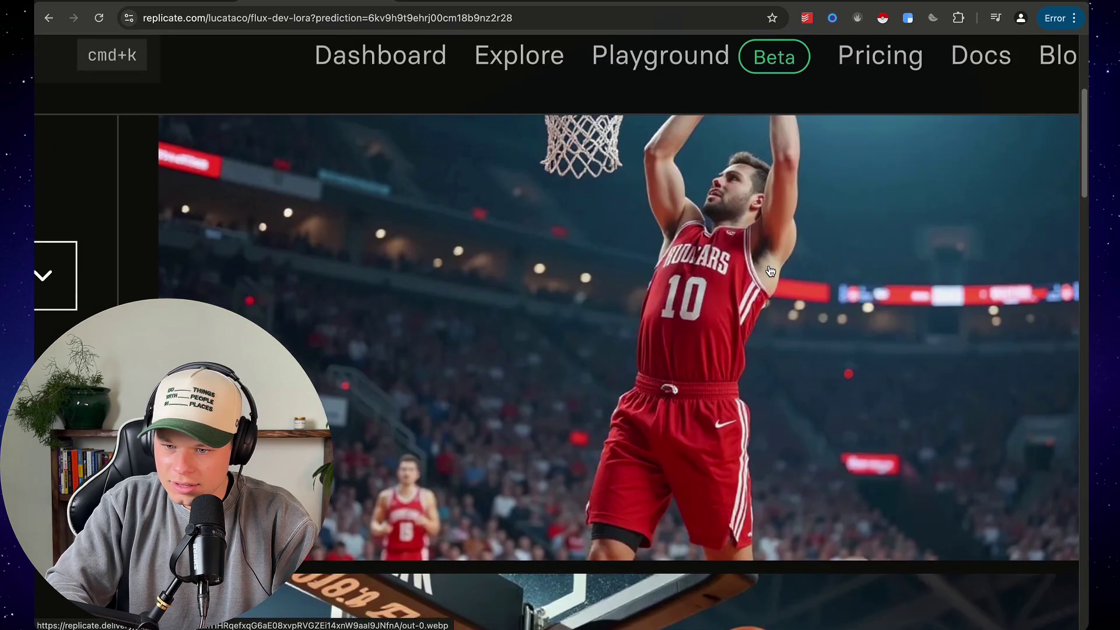
pyautogui.scroll(2, 769, 271)
pyautogui.scroll(-6, 770, 271)
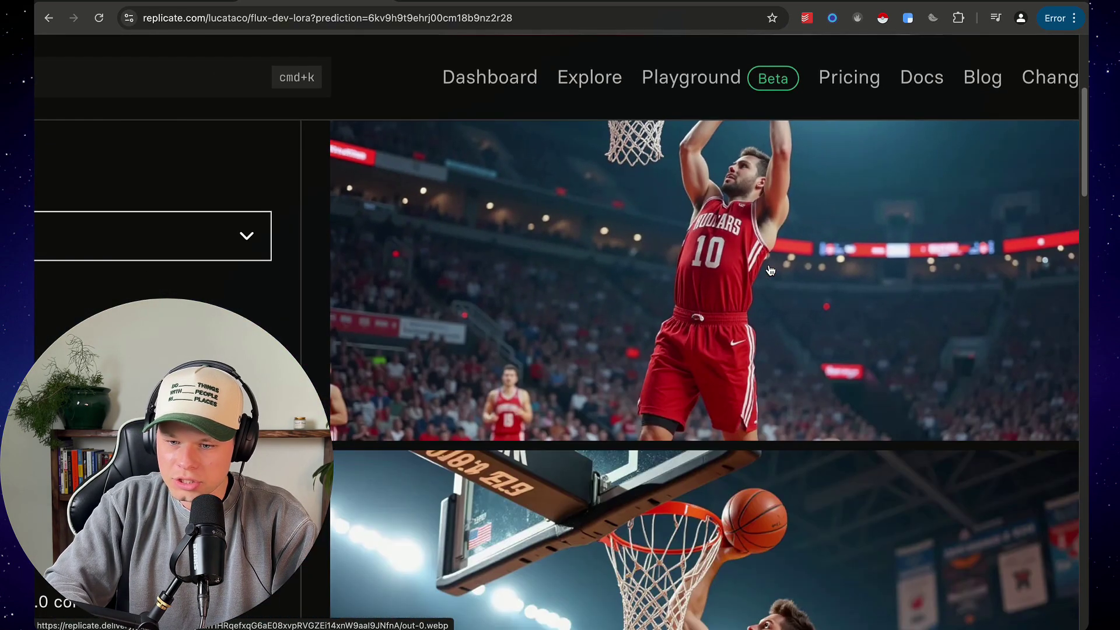
pyautogui.scroll(-2, 770, 270)
pyautogui.scroll(-3, 767, 350)
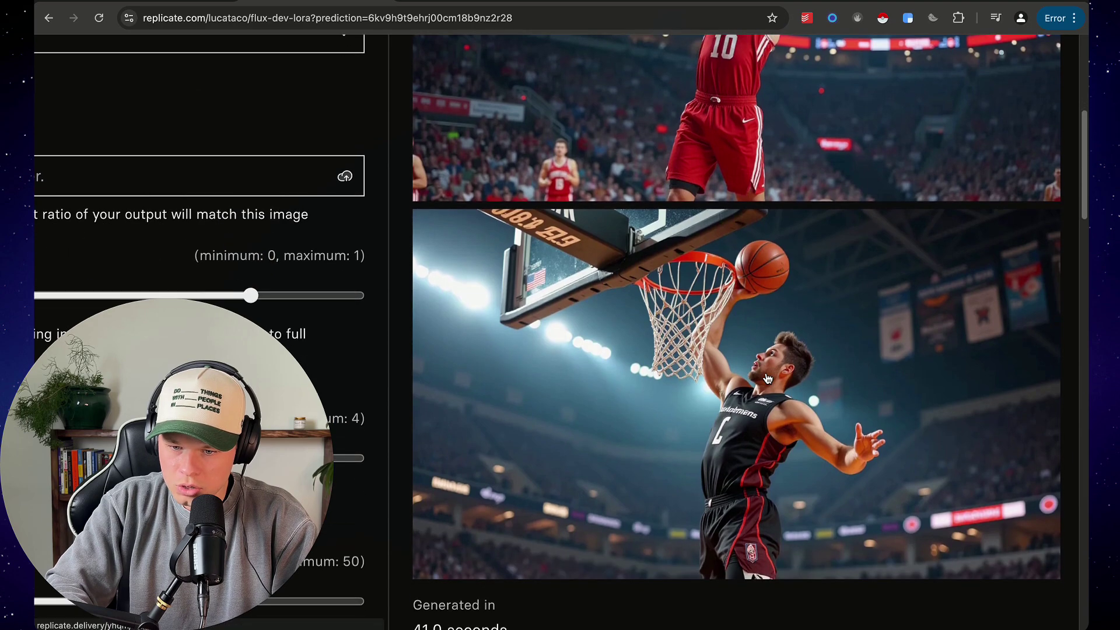
pyautogui.scroll(4, 766, 361)
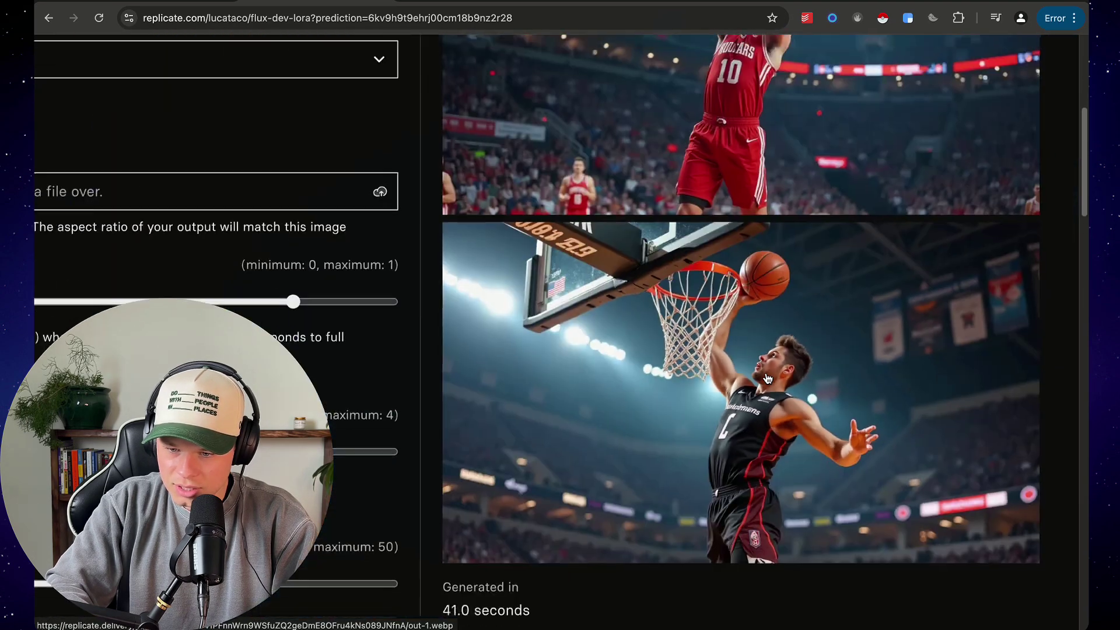
pyautogui.scroll(-2, 768, 379)
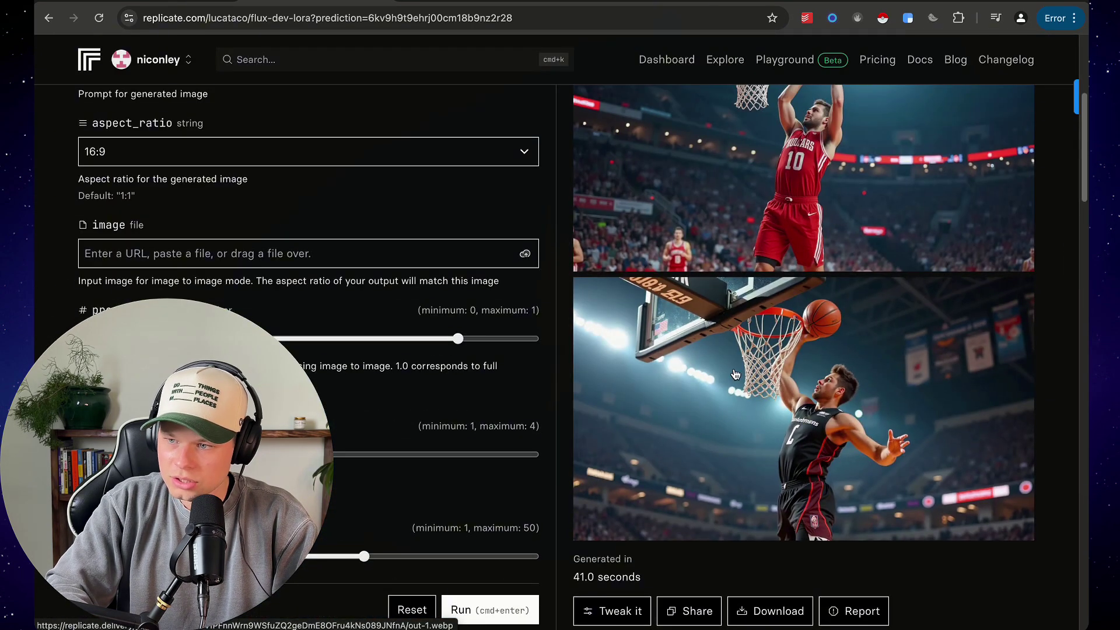
pyautogui.scroll(5, 295, 148)
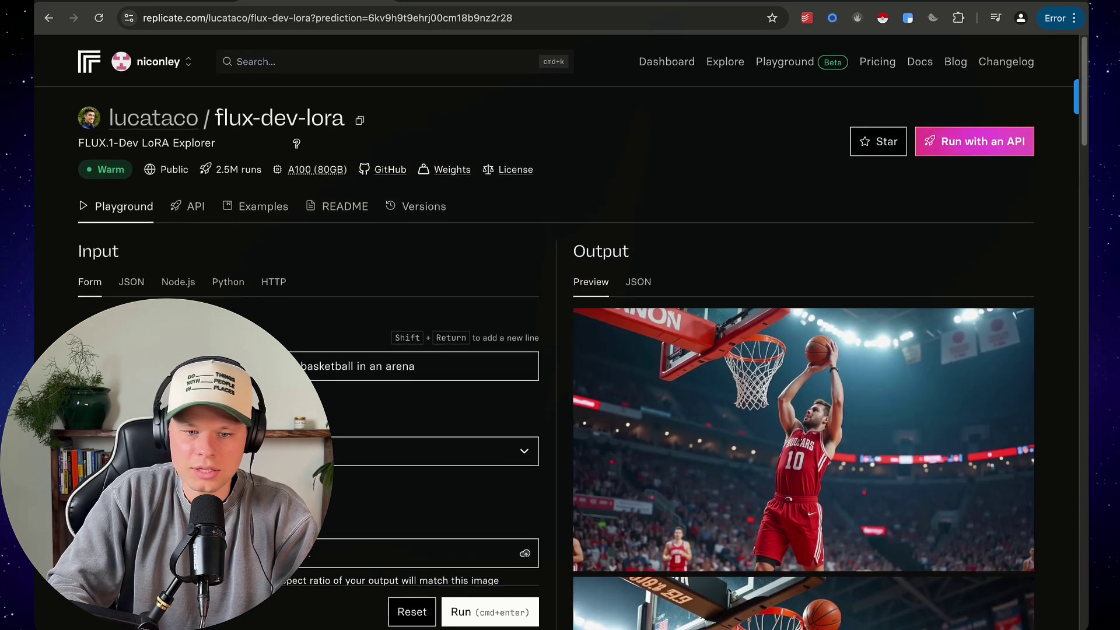
pyautogui.scroll(-3, 681, 219)
pyautogui.scroll(-1, 684, 226)
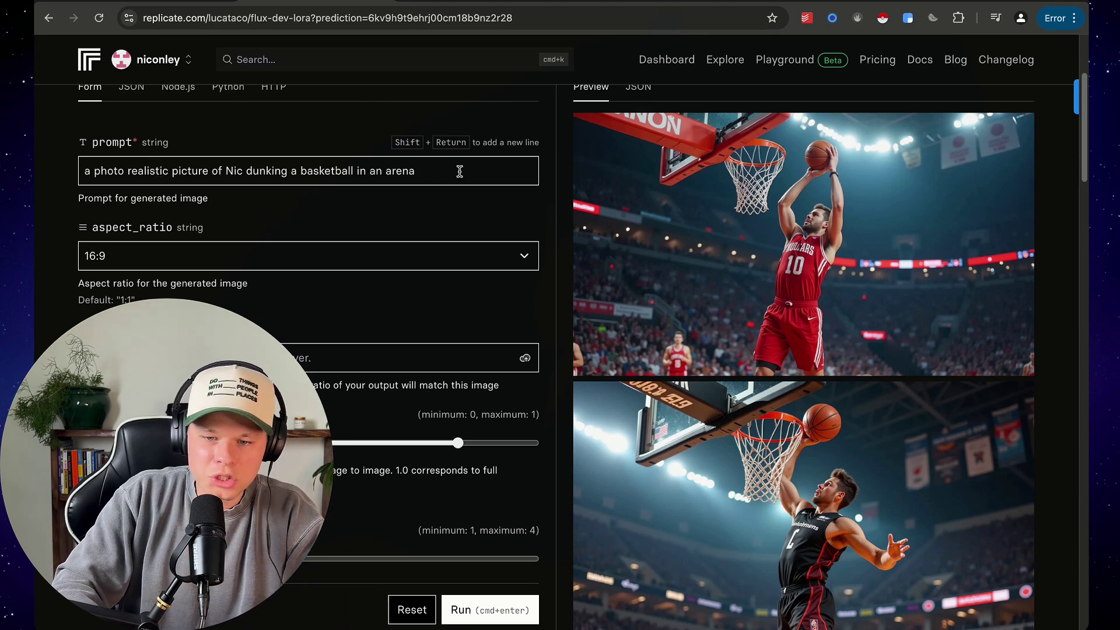
# - Make the prompt a close-up confused face under a light in a dark room, mouth closed, no facial hair
pyautogui.click(173, 172)
pyautogui.write('close up')
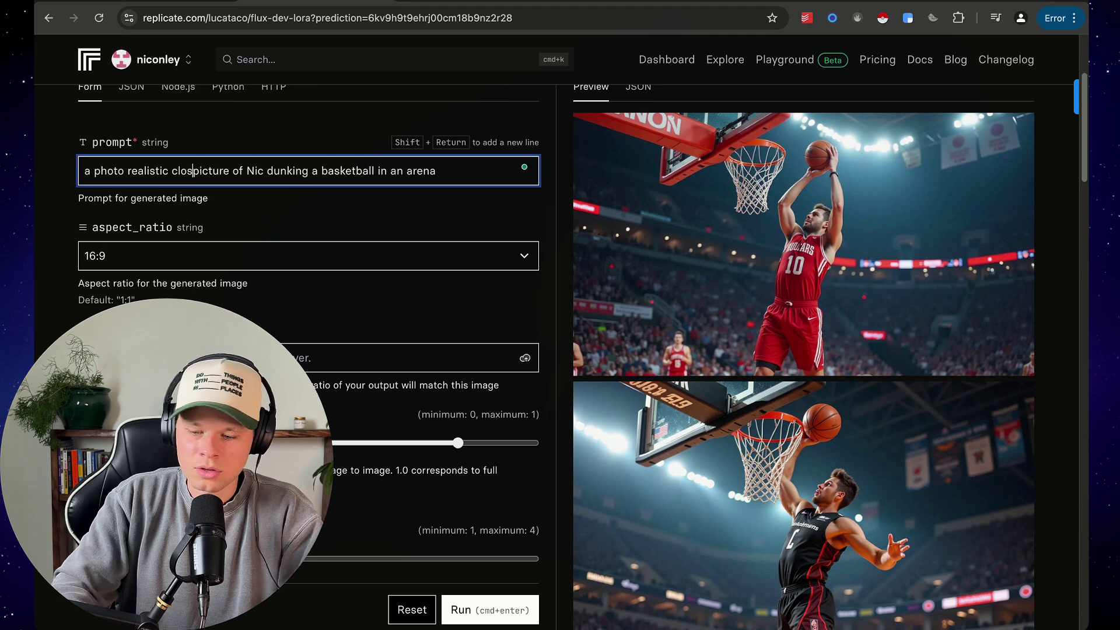
pyautogui.moveTo(293, 175); pyautogui.dragTo(474, 179)
pyautogui.write('making a co')
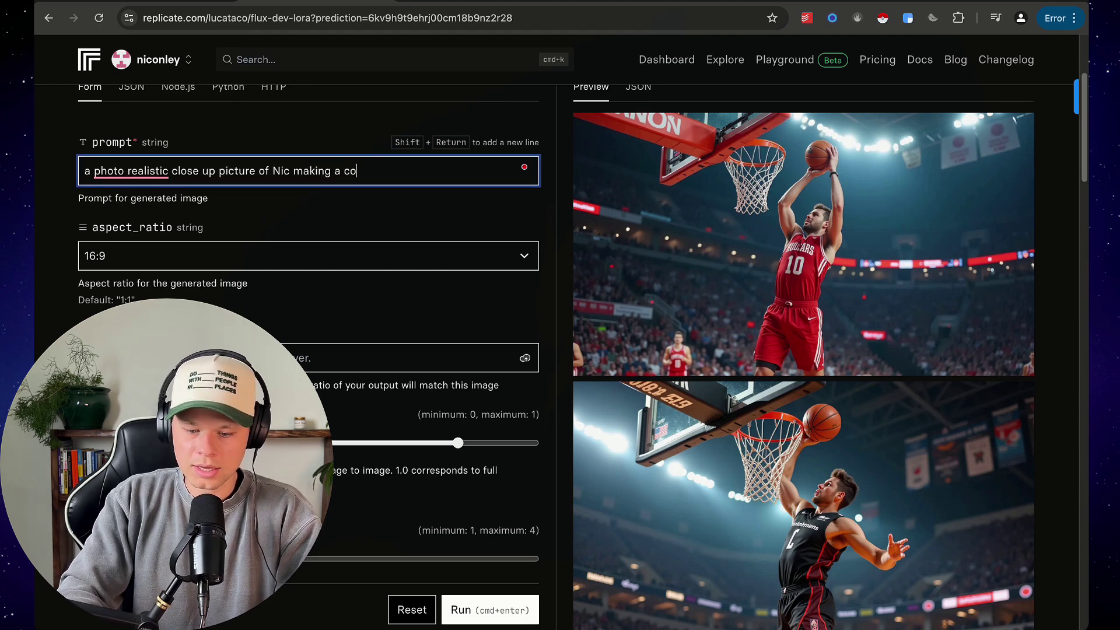
pyautogui.write('nfused face under a light in a dark room.')
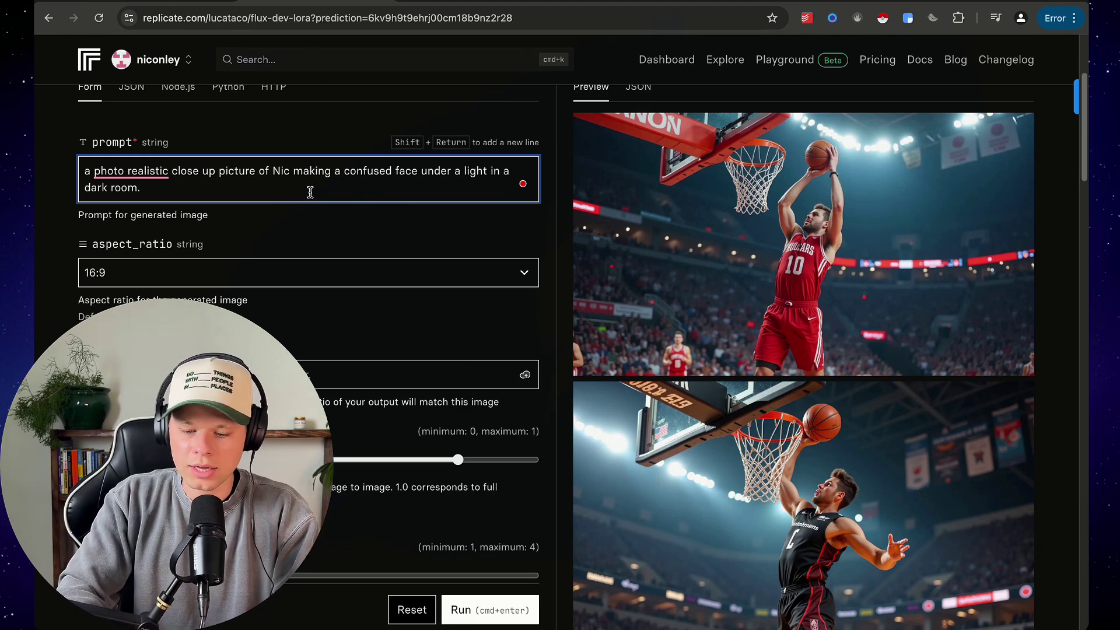
pyautogui.write('He does not have his mout')
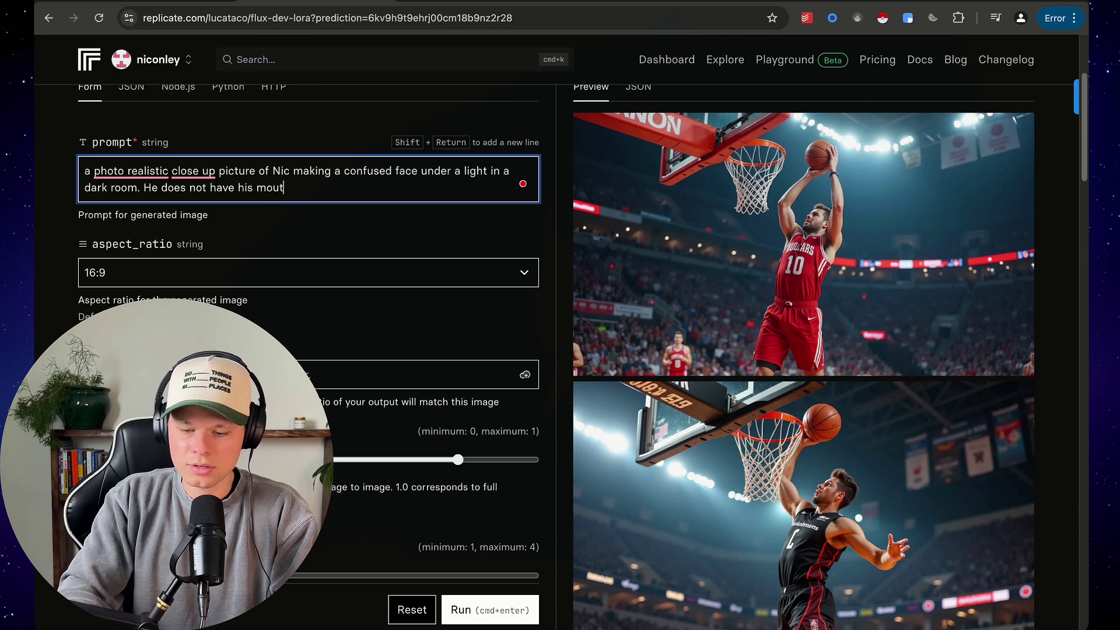
pyautogui.write('h oup')
pyautogui.press('BackSpace')
pyautogui.press('BackSpace')
pyautogui.write('pen, and does not have any facial hair')
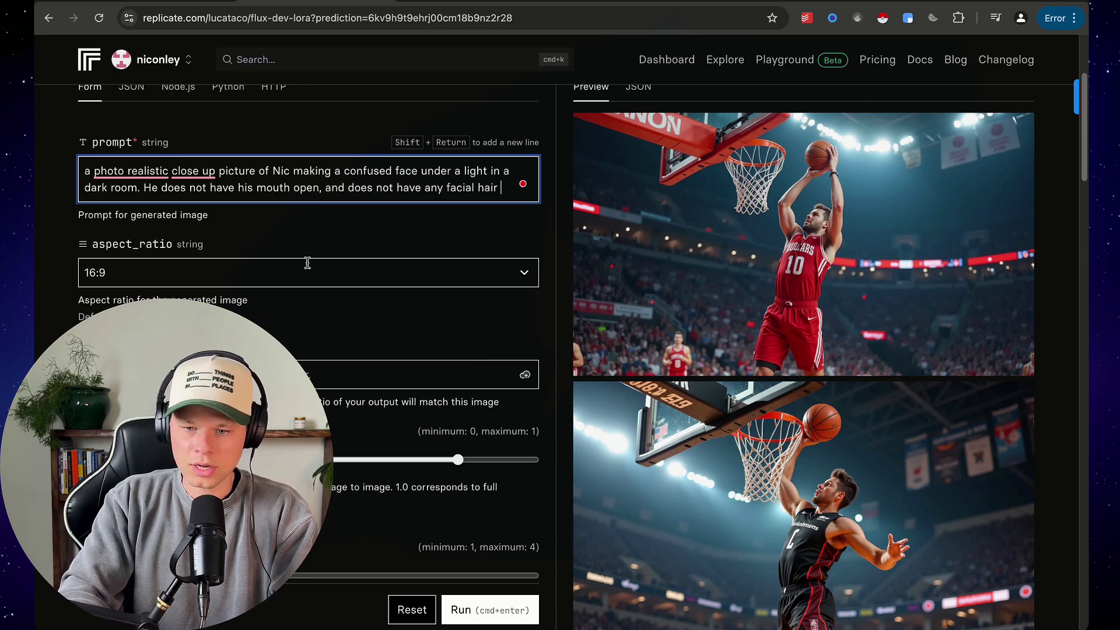
# - Run the close-up prompt and inspect the two resulting dark-room portraits
pyautogui.click(473, 609)
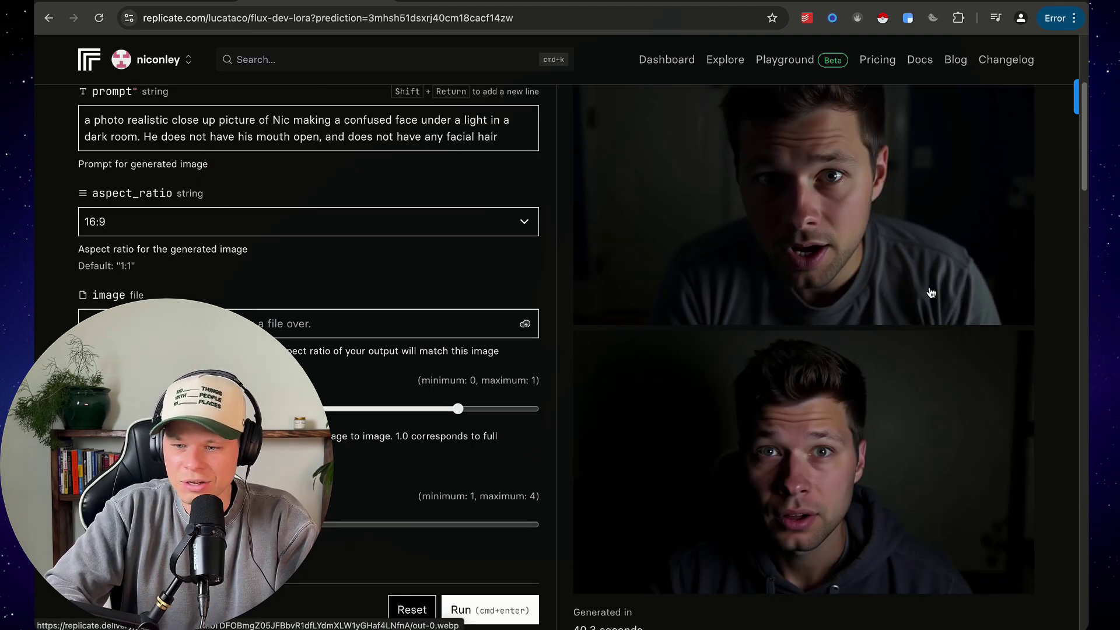
pyautogui.scroll(3, 957, 295)
pyautogui.scroll(5, 931, 292)
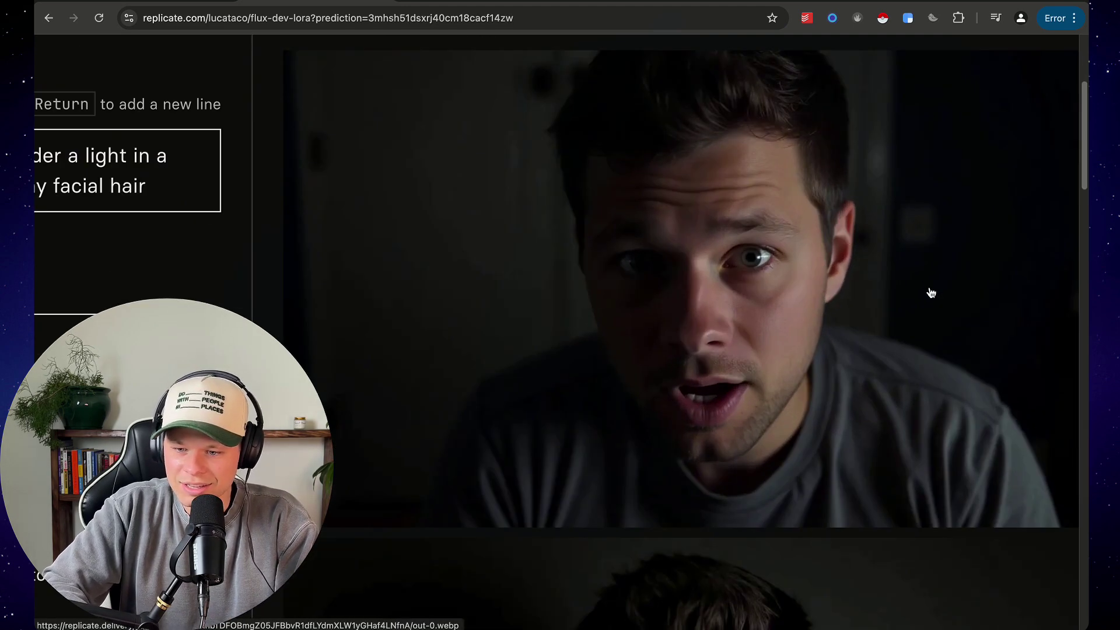
pyautogui.scroll(1, 931, 292)
pyautogui.scroll(-1, 913, 295)
pyautogui.scroll(-6, 913, 296)
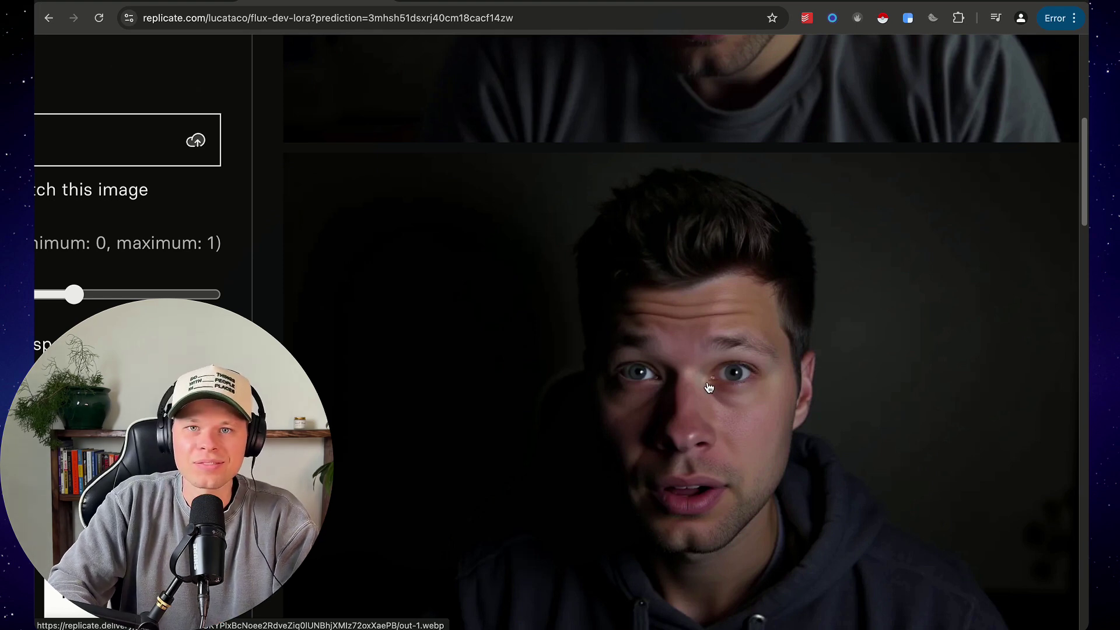
pyautogui.scroll(-1, 706, 379)
pyautogui.scroll(-1, 705, 375)
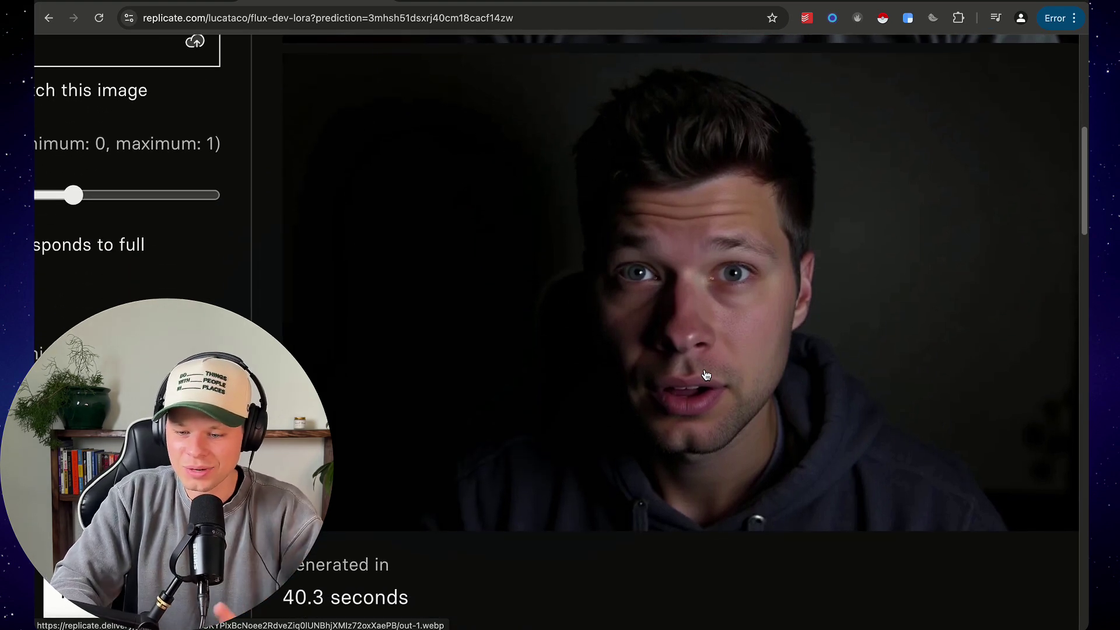
pyautogui.scroll(-5, 706, 375)
# - Choose png for output_format and drag output_quality up to 100
pyautogui.scroll(-10, 350, 402)
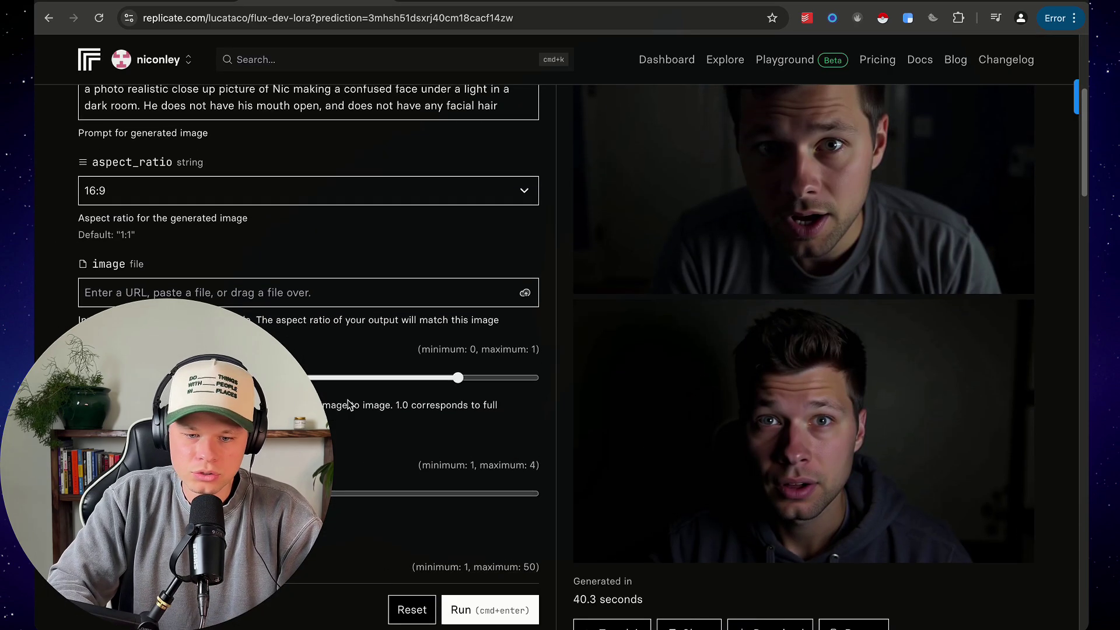
pyautogui.scroll(-3, 250, 414)
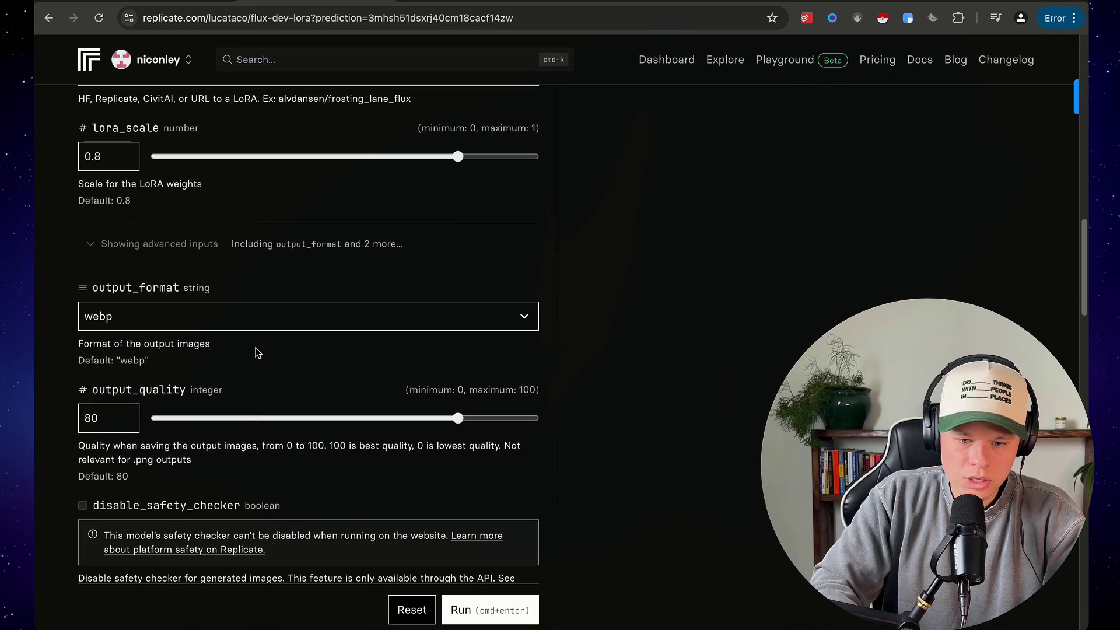
pyautogui.click(285, 320)
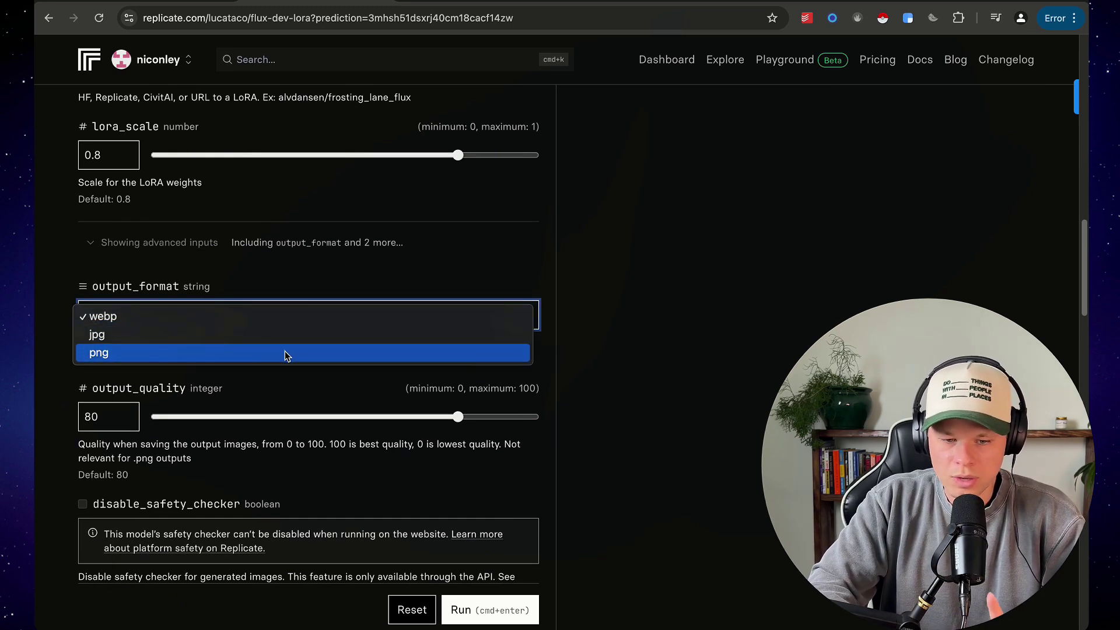
pyautogui.click(285, 353)
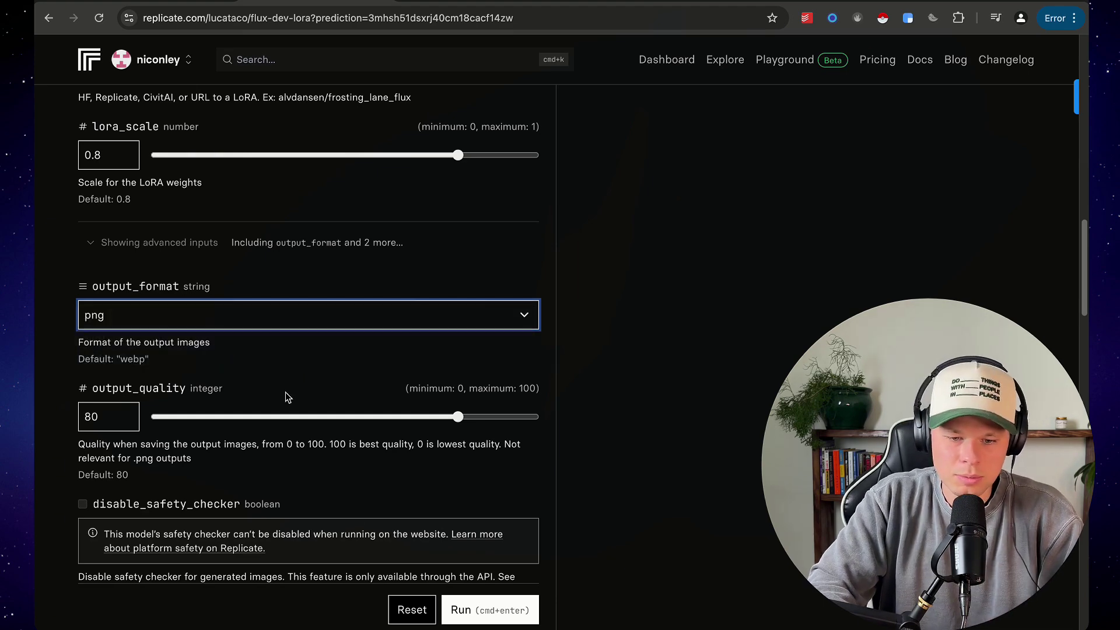
pyautogui.scroll(-1, 287, 395)
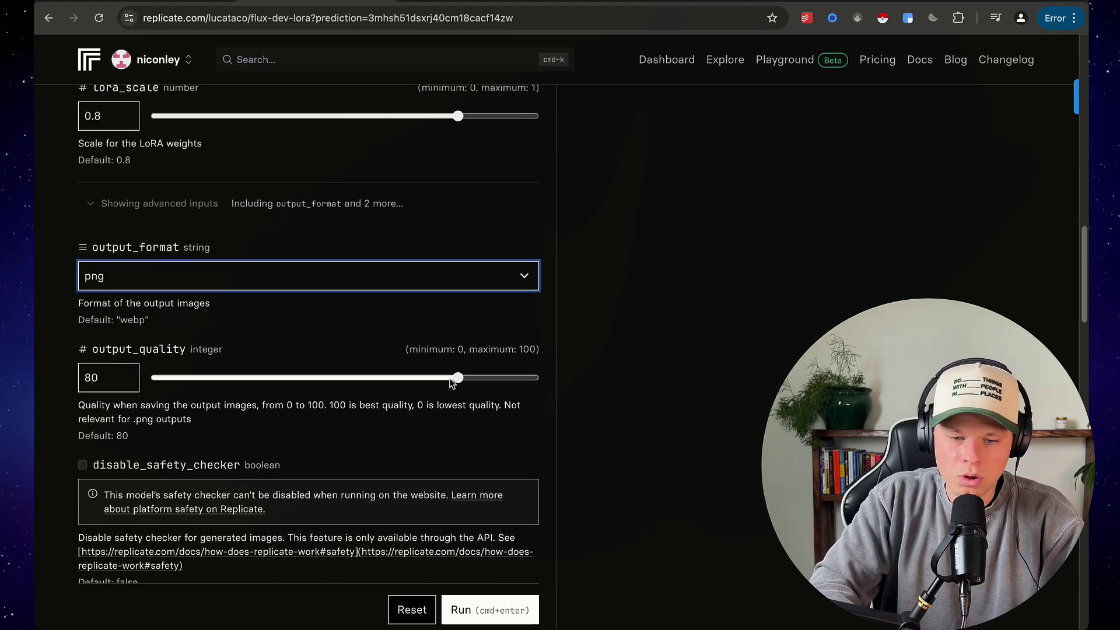
pyautogui.moveTo(453, 382); pyautogui.dragTo(572, 377)
pyautogui.scroll(10, 777, 268)
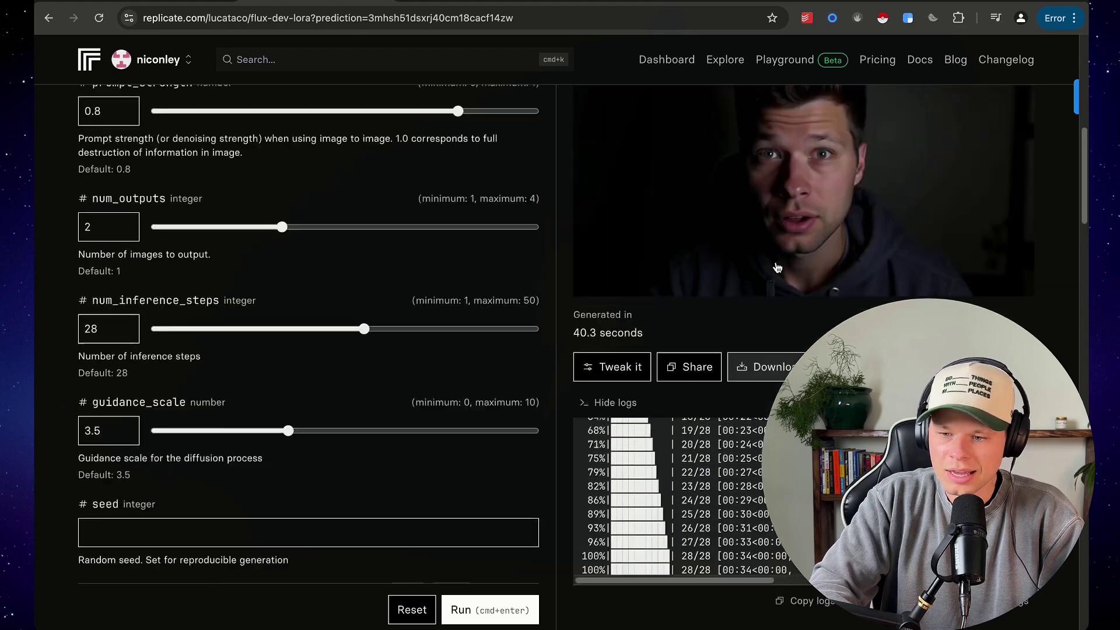
pyautogui.scroll(2, 769, 280)
pyautogui.scroll(3, 782, 293)
pyautogui.scroll(-3, 782, 293)
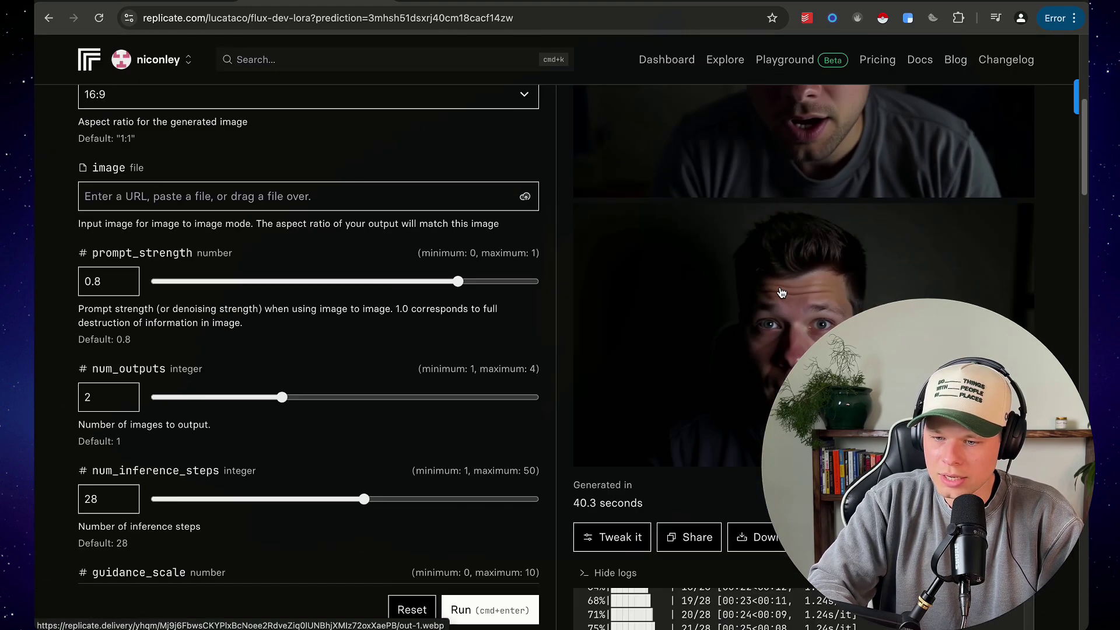
pyautogui.scroll(-15, 462, 353)
pyautogui.scroll(-1, 465, 356)
pyautogui.scroll(-2, 465, 356)
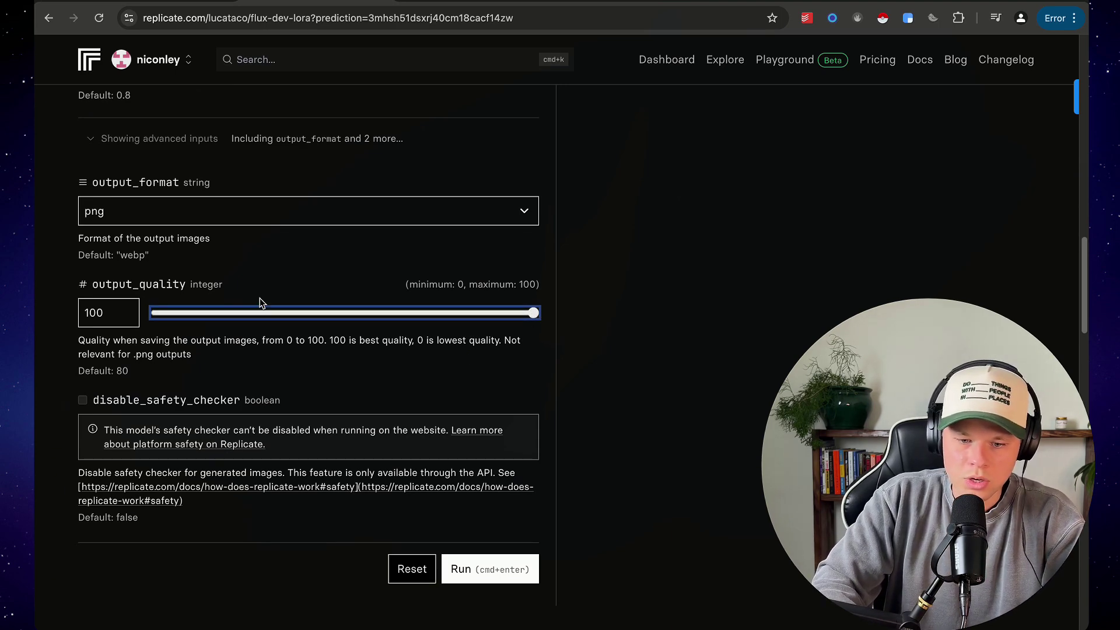
pyautogui.scroll(-5, 198, 315)
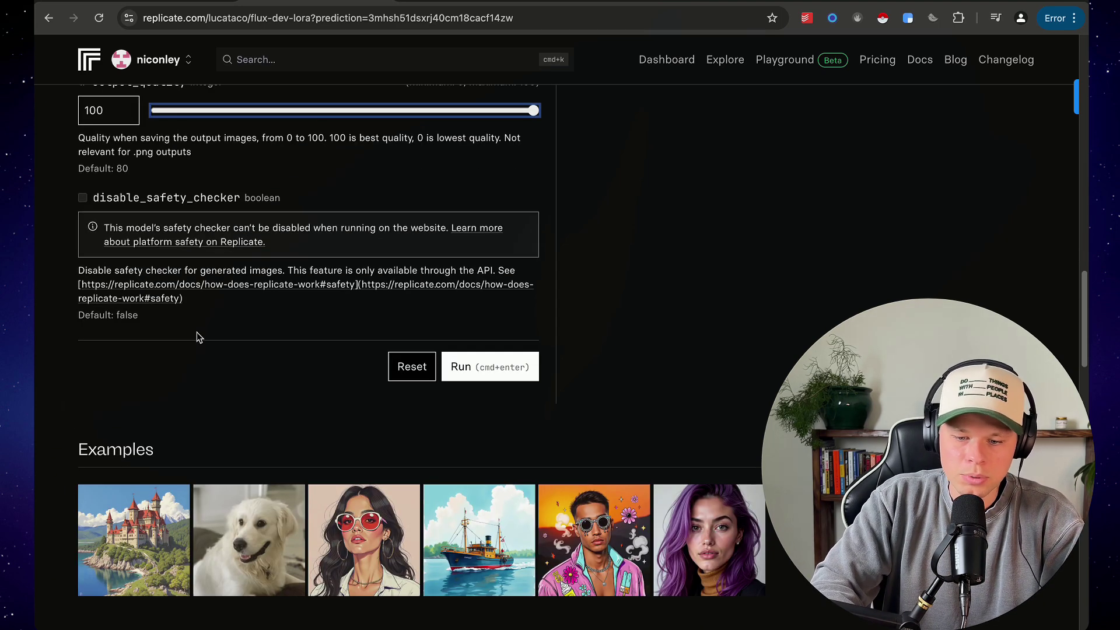
pyautogui.scroll(3, 198, 331)
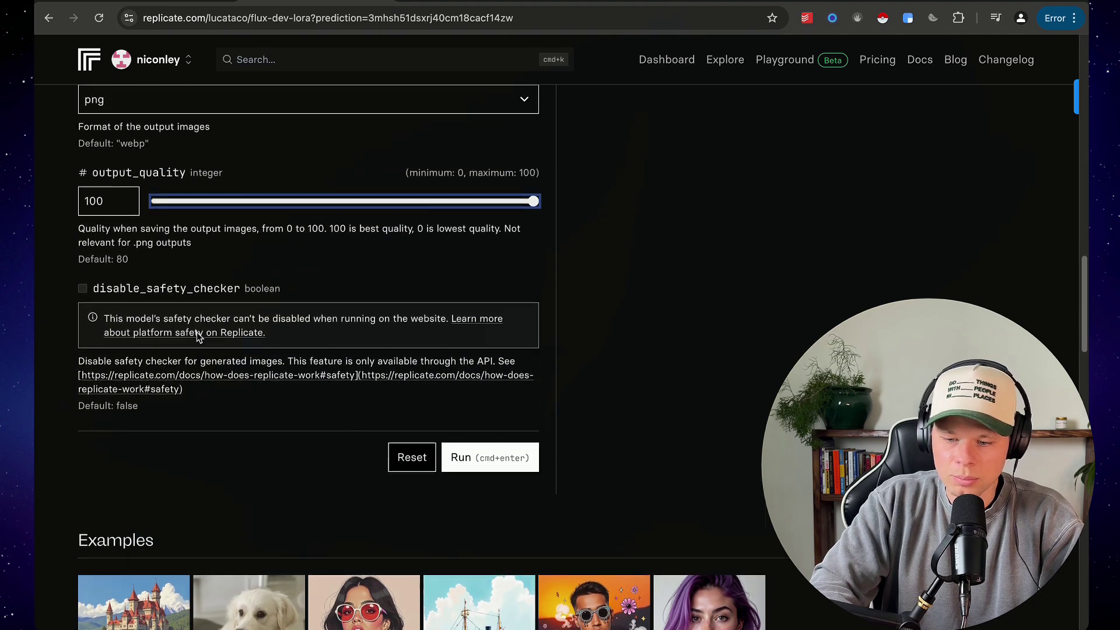
pyautogui.scroll(20, 197, 332)
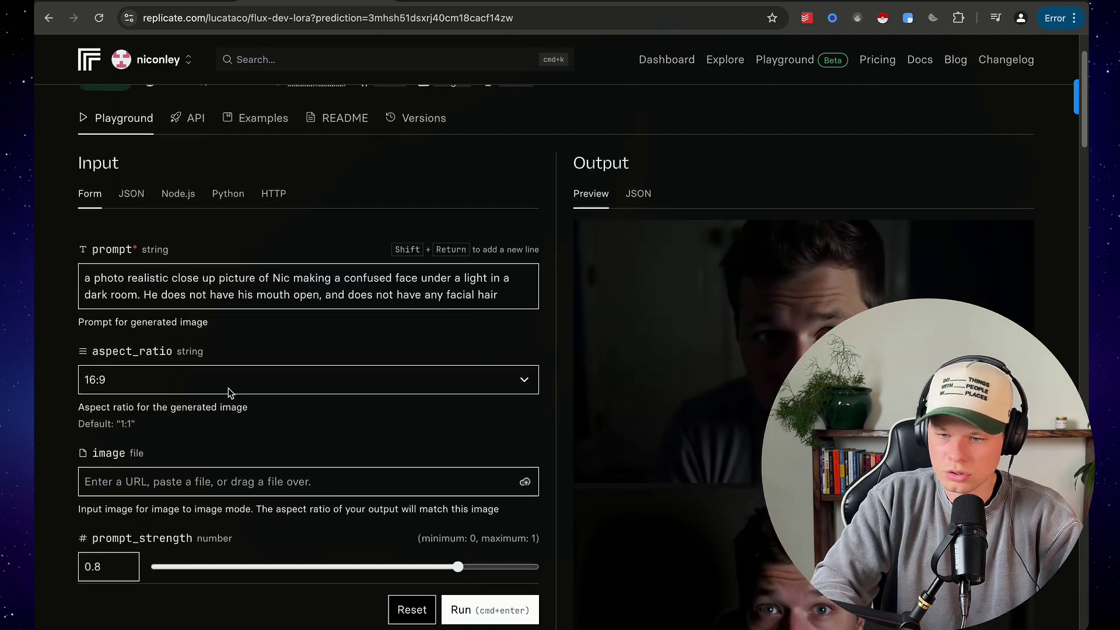
pyautogui.scroll(-2, 229, 390)
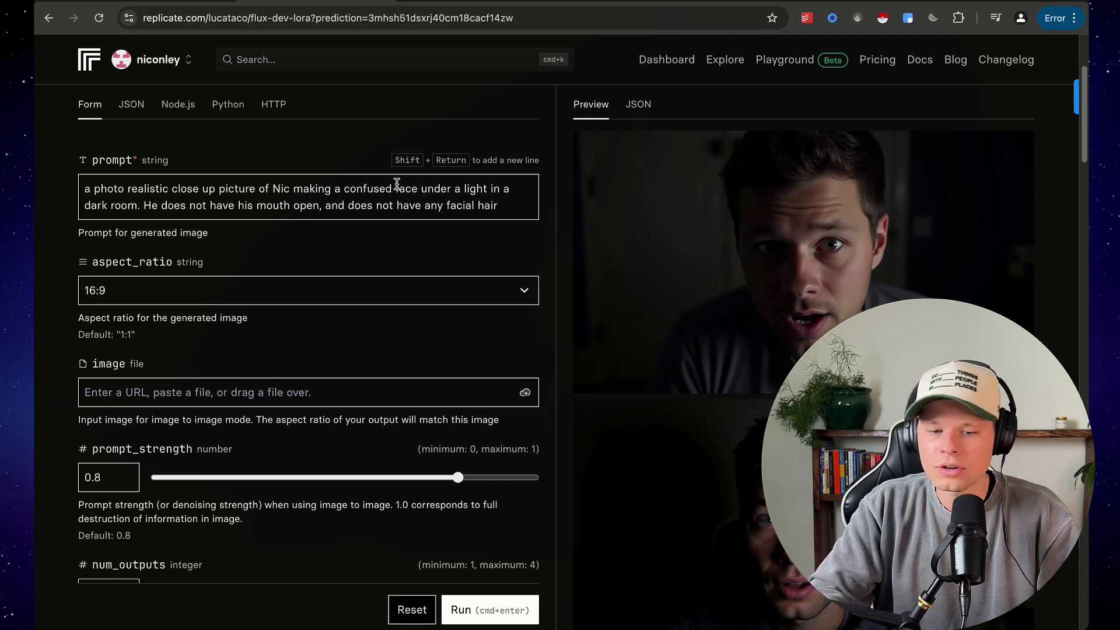
# - Rewrite the prompt as a photo-realistic picture of the user hanging out and laughing with Elon Musk, then run it
pyautogui.click(337, 204)
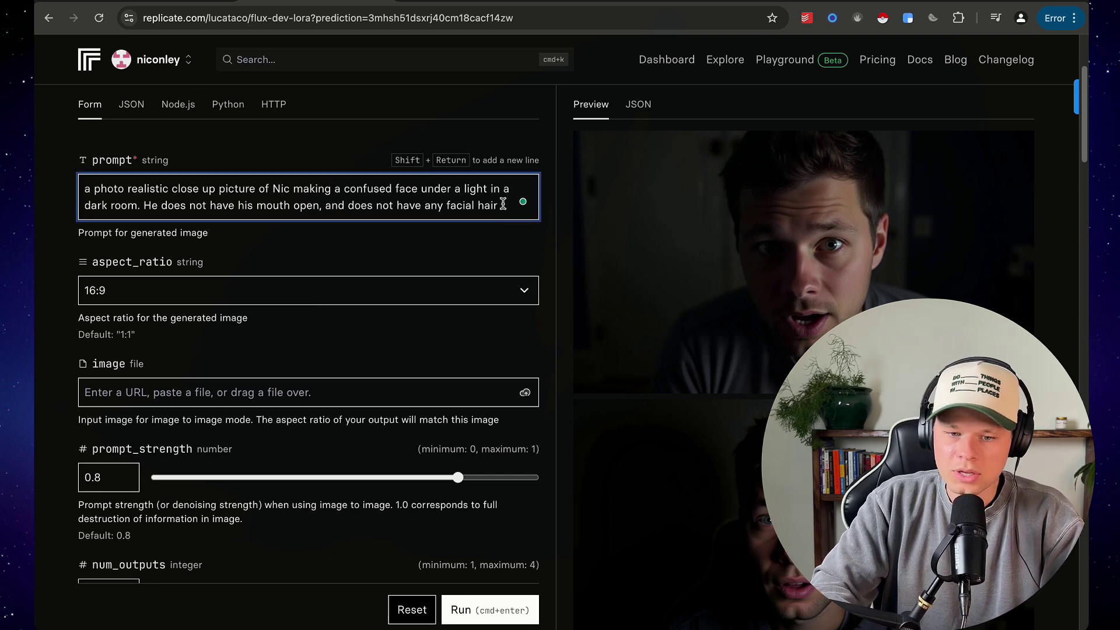
pyautogui.moveTo(502, 204); pyautogui.dragTo(183, 189)
pyautogui.write('picture of Nic ')
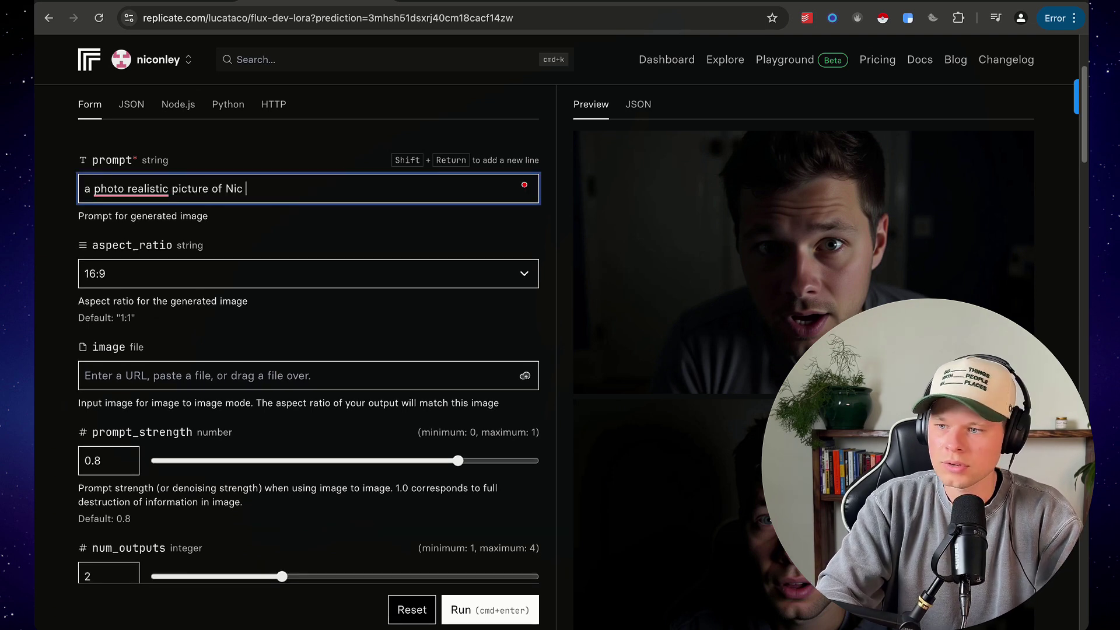
pyautogui.write('hanging out and laughing with Elong Musk.')
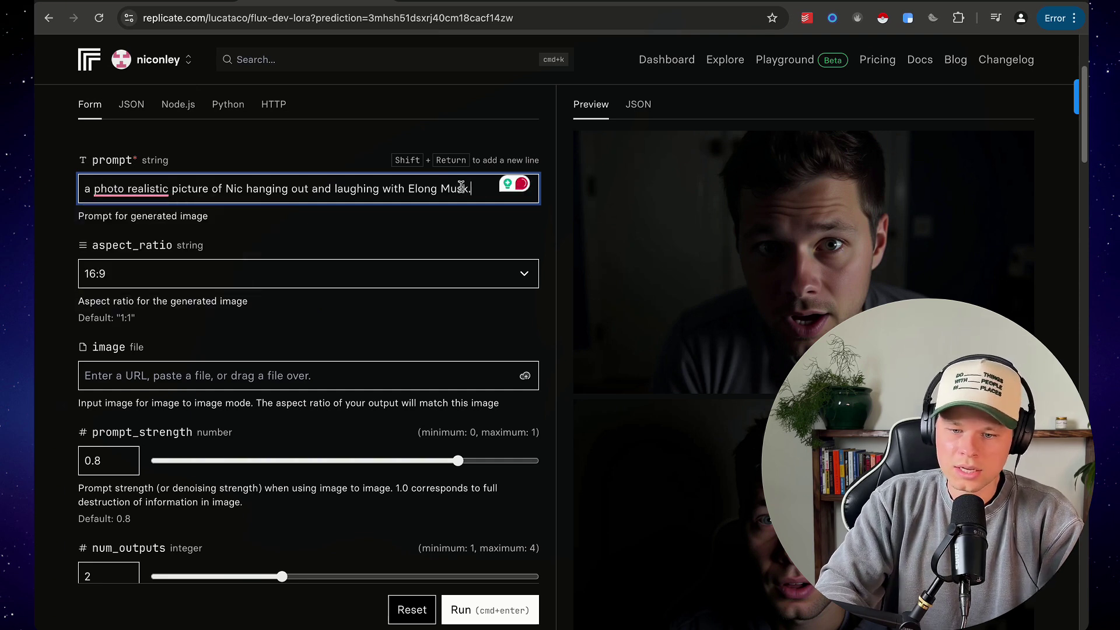
pyautogui.moveTo(153, 188)
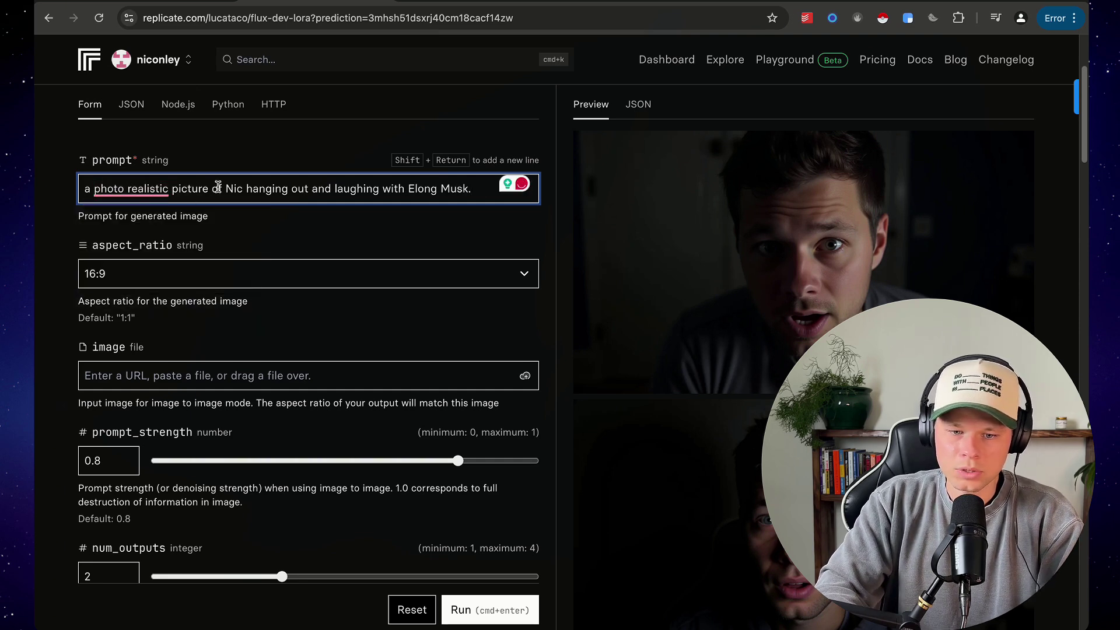
pyautogui.click(133, 230)
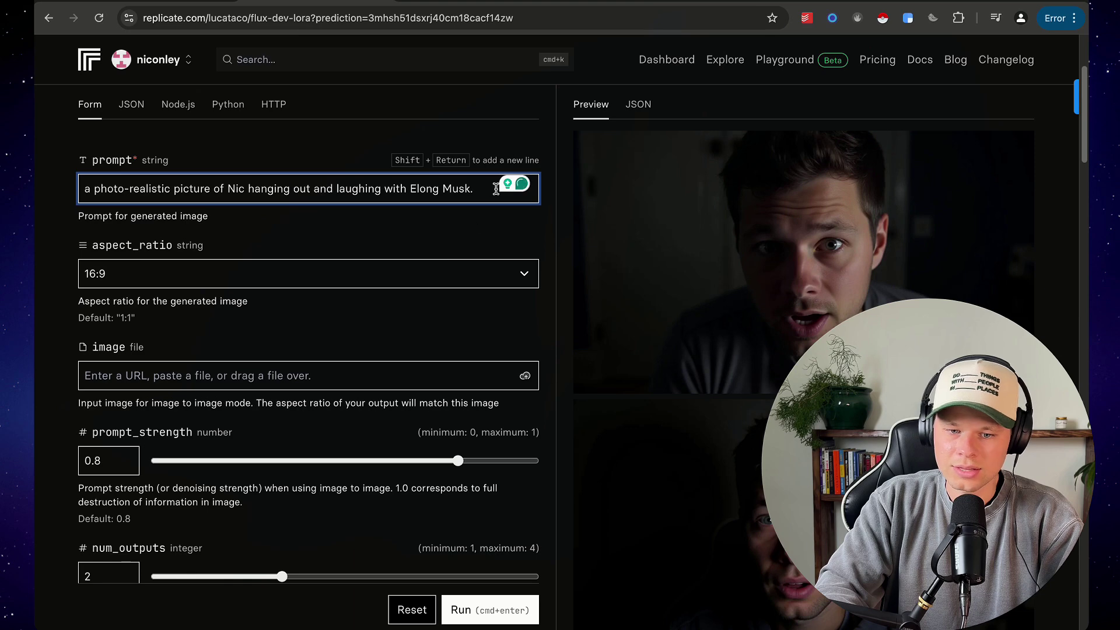
pyautogui.scroll(-2, 476, 267)
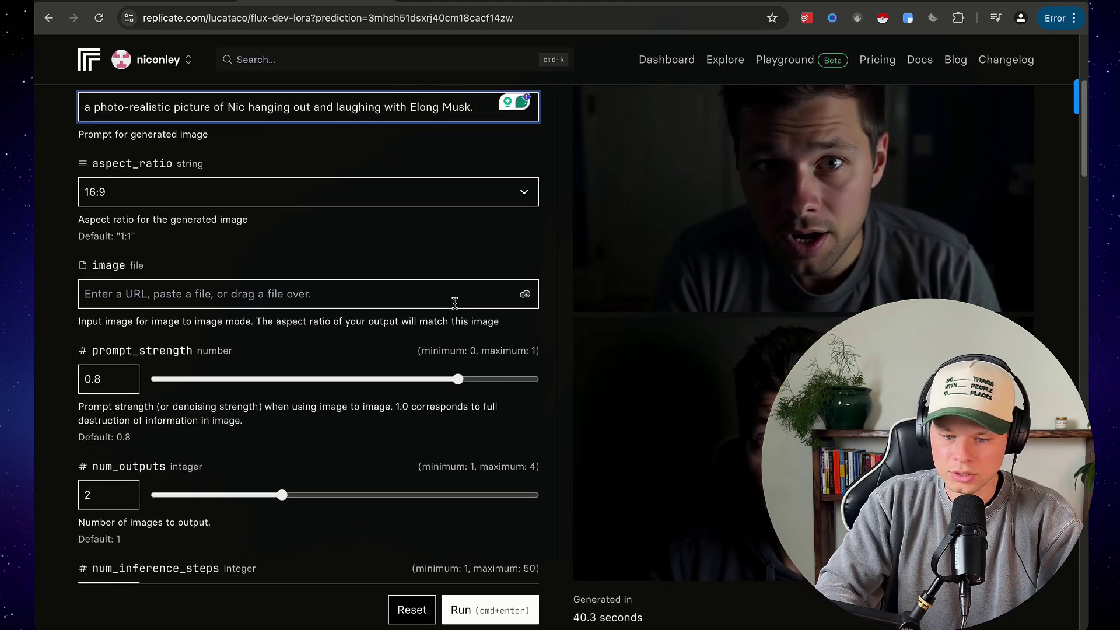
pyautogui.click(503, 616)
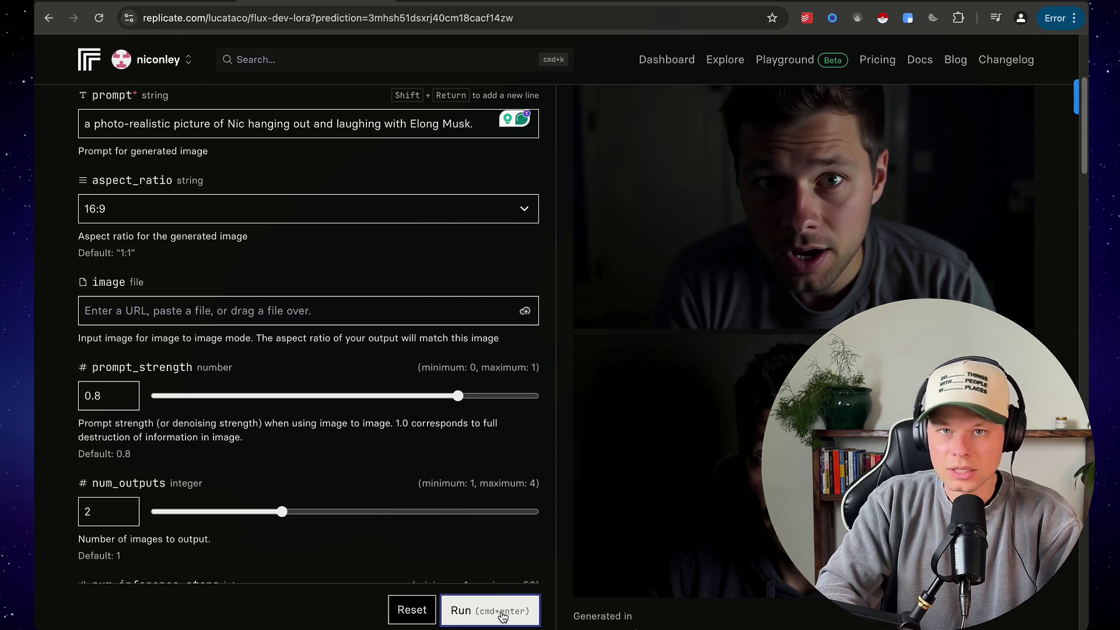
# - Scroll and zoom through the two finished 16:9 photos of laughing pairs seated together
pyautogui.scroll(-1, 946, 211)
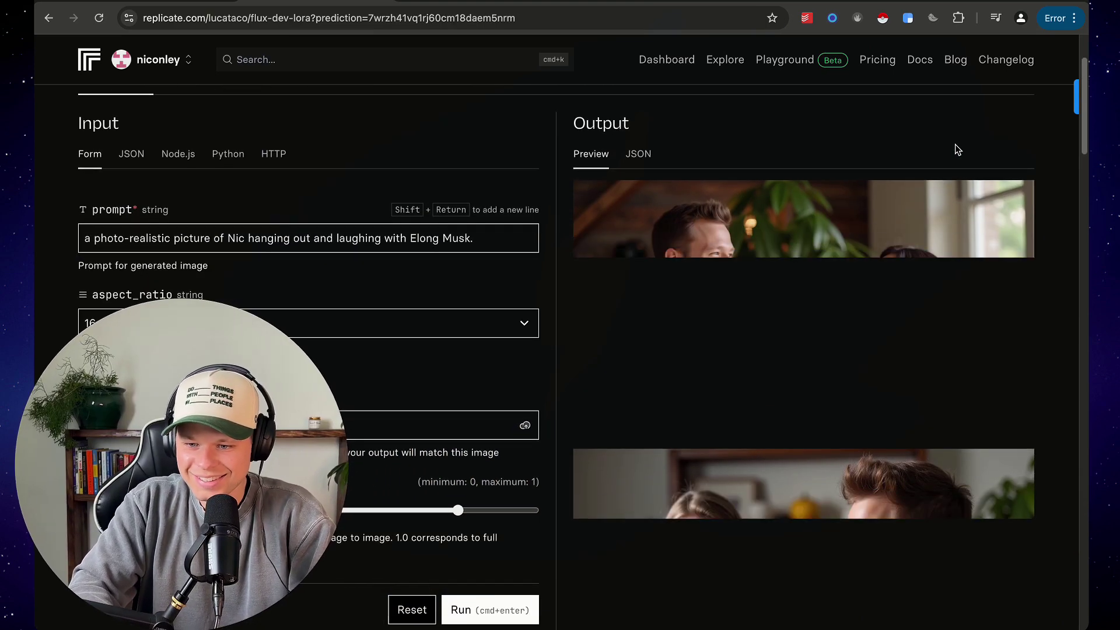
pyautogui.scroll(-4, 954, 144)
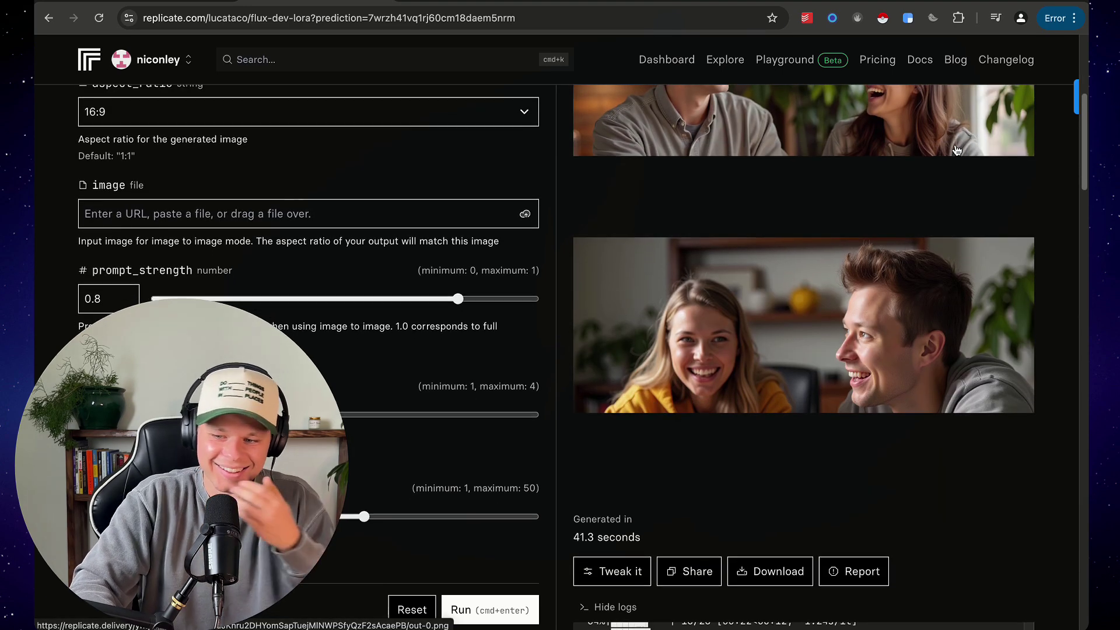
pyautogui.scroll(2, 956, 151)
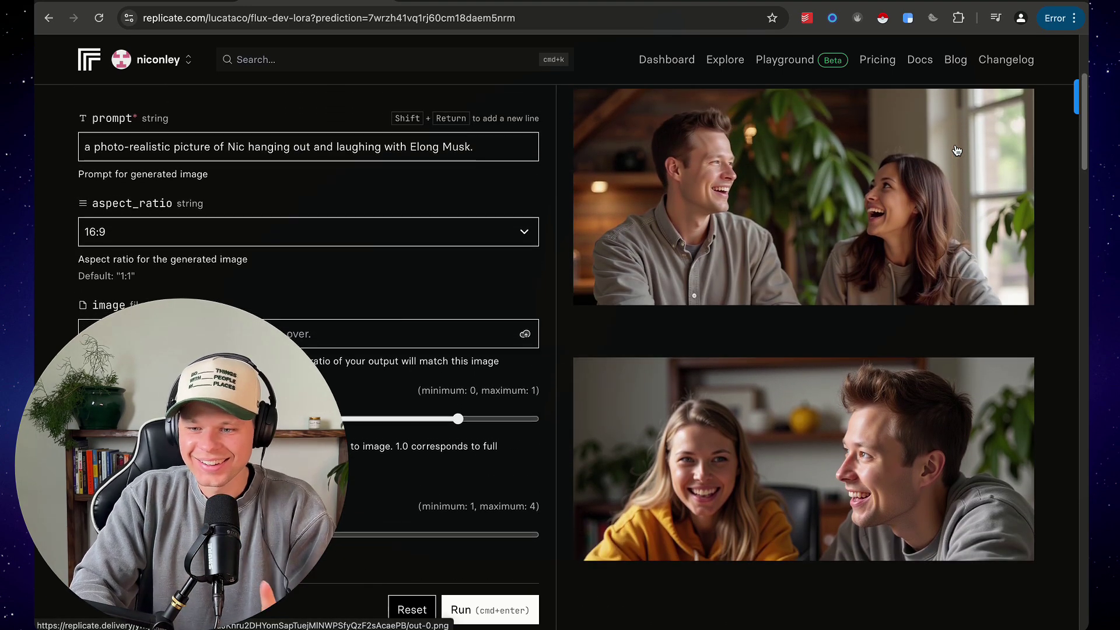
pyautogui.scroll(-2, 956, 150)
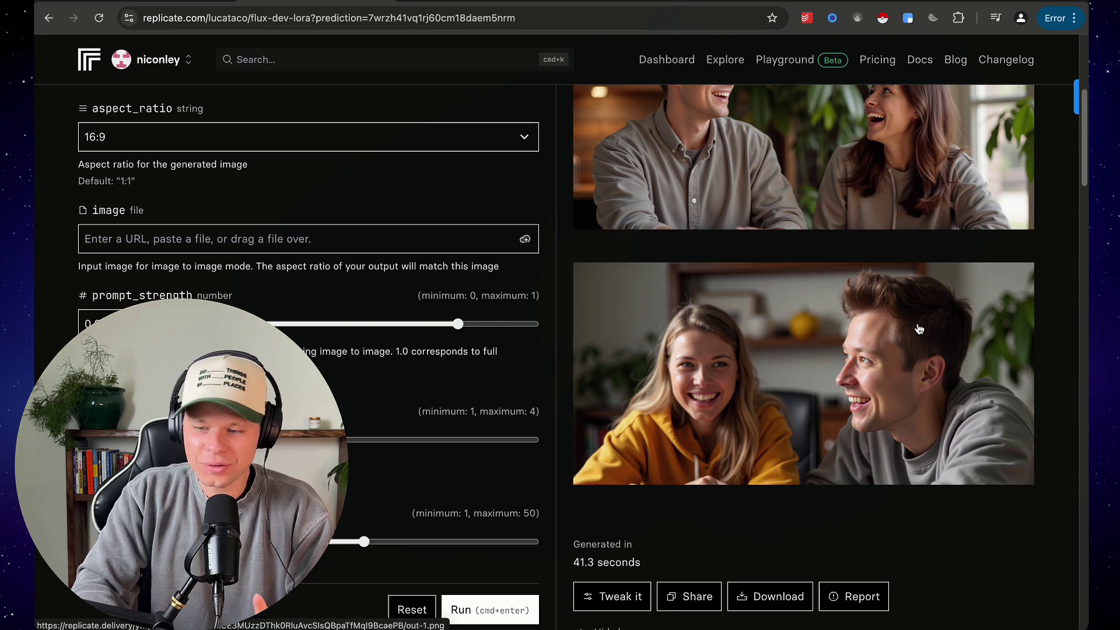
pyautogui.scroll(5, 917, 338)
pyautogui.scroll(-2, 917, 338)
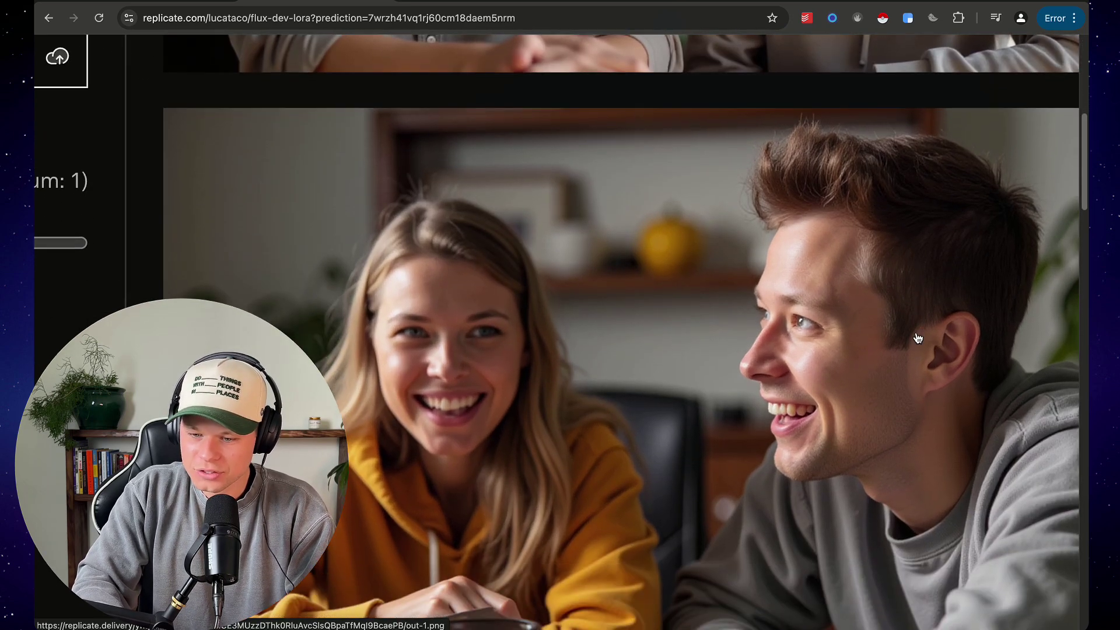
pyautogui.hscroll(1, 917, 338)
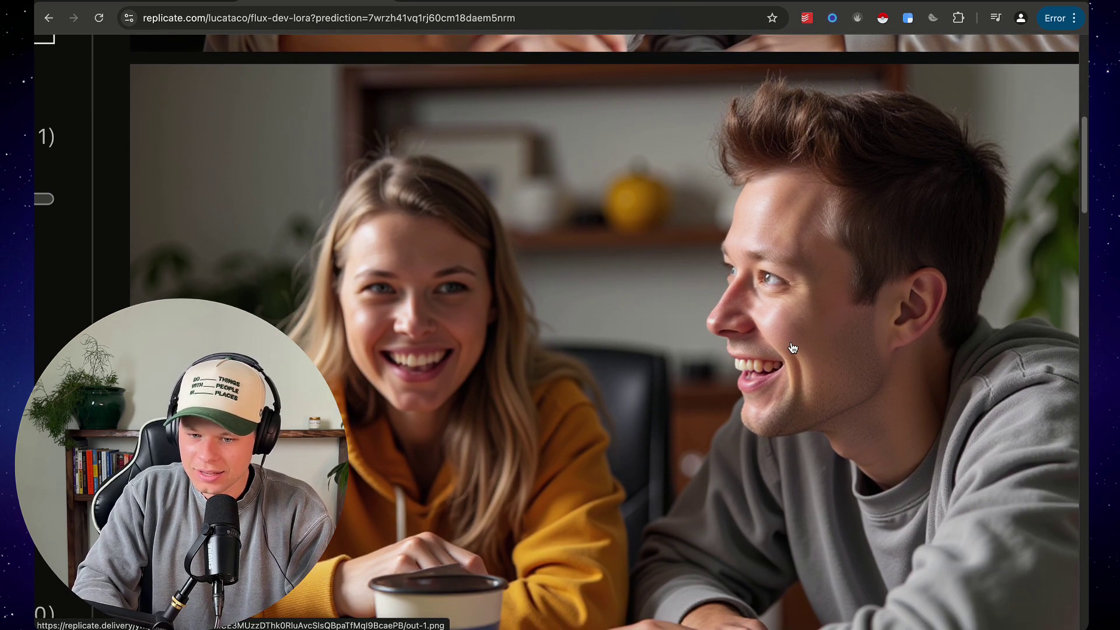
pyautogui.scroll(2, 437, 268)
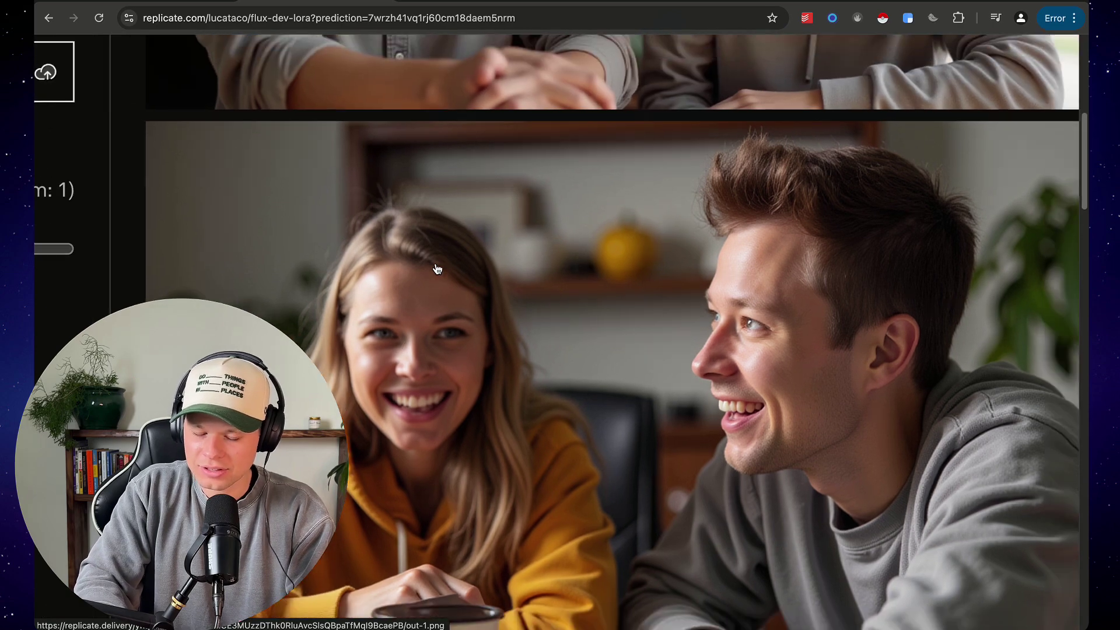
pyautogui.scroll(-5, 438, 268)
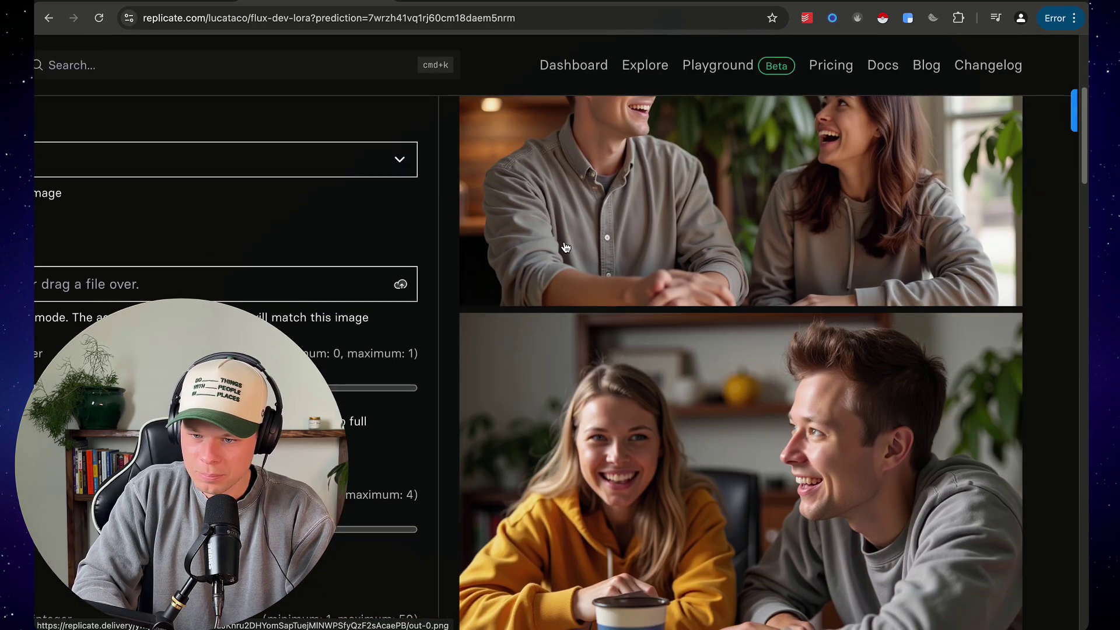
pyautogui.scroll(-3, 564, 245)
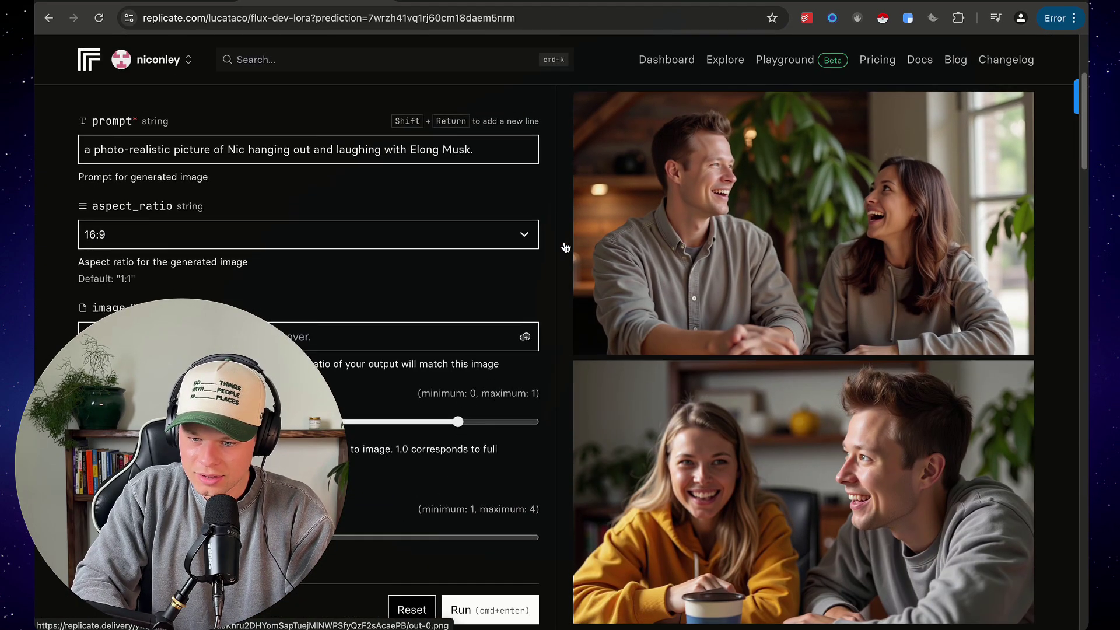
pyautogui.scroll(-3, 565, 242)
pyautogui.scroll(3, 565, 241)
pyautogui.scroll(5, 564, 241)
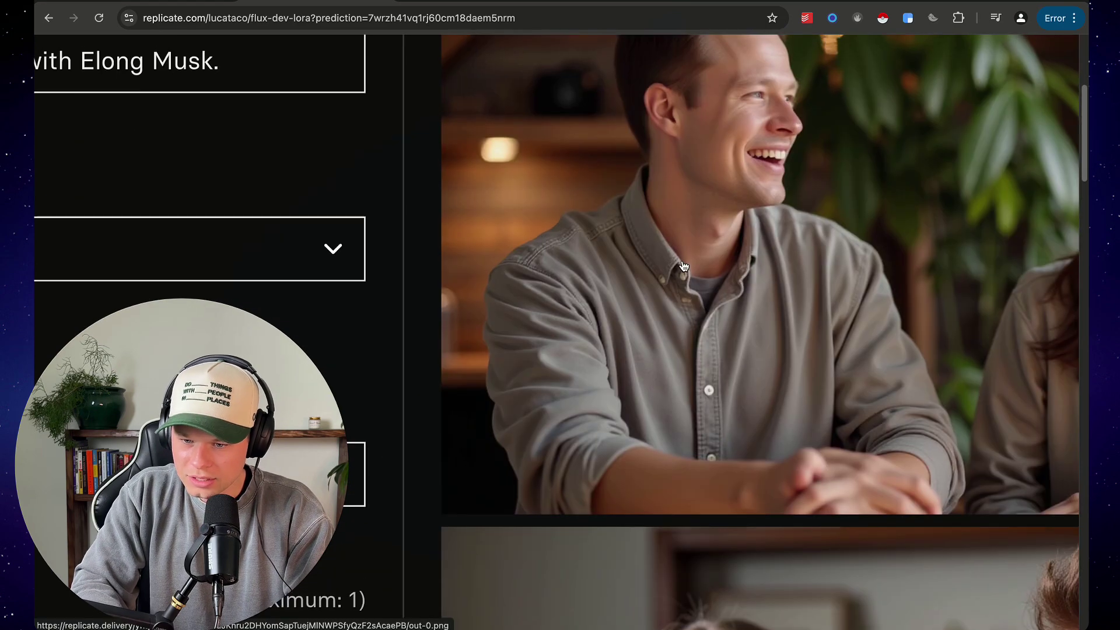
pyautogui.scroll(-5, 684, 267)
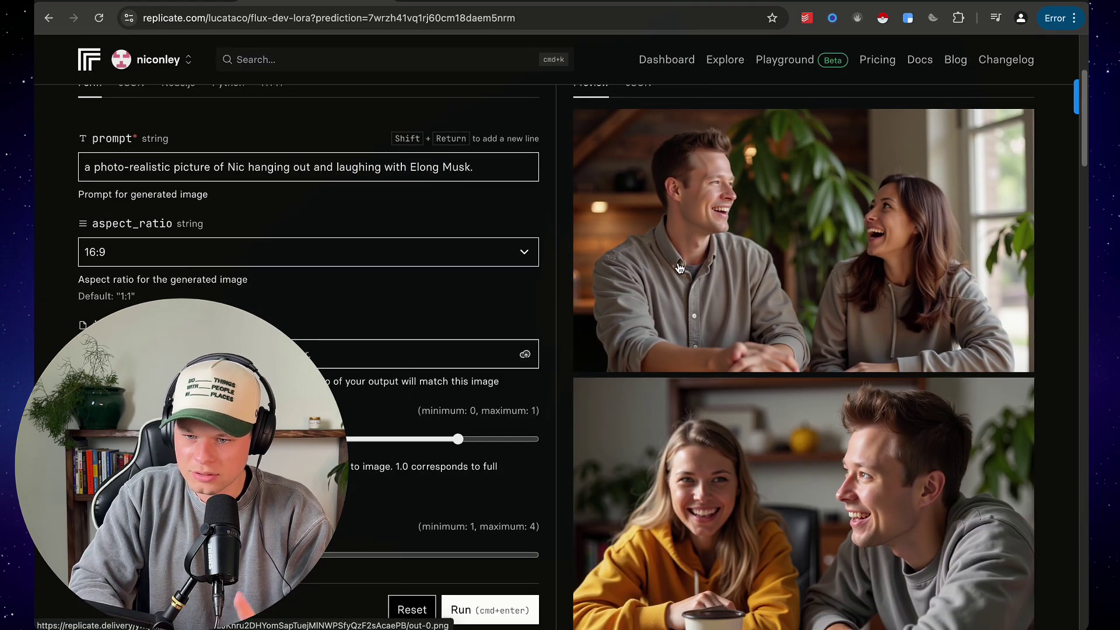
pyautogui.scroll(-2, 679, 267)
pyautogui.scroll(-4, 679, 267)
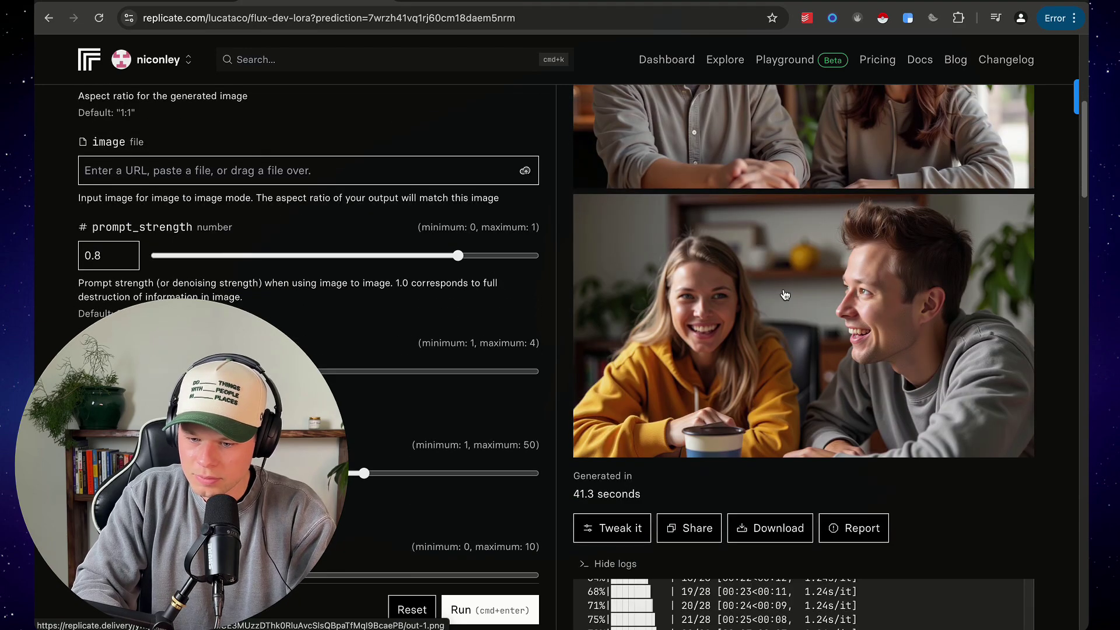
pyautogui.scroll(-3, 781, 298)
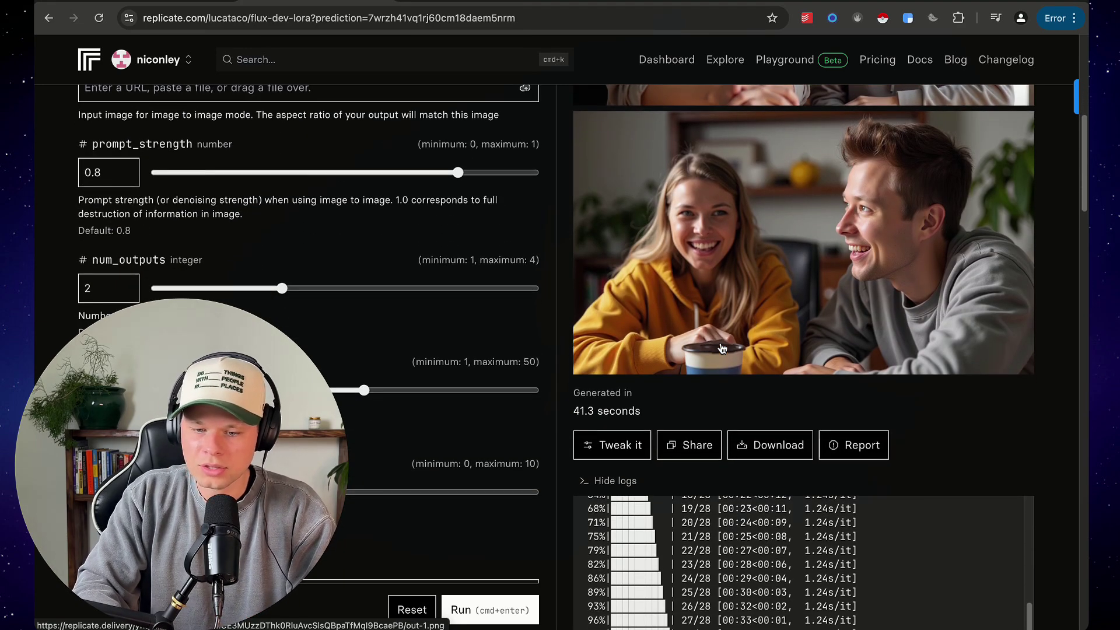
pyautogui.scroll(15, 735, 327)
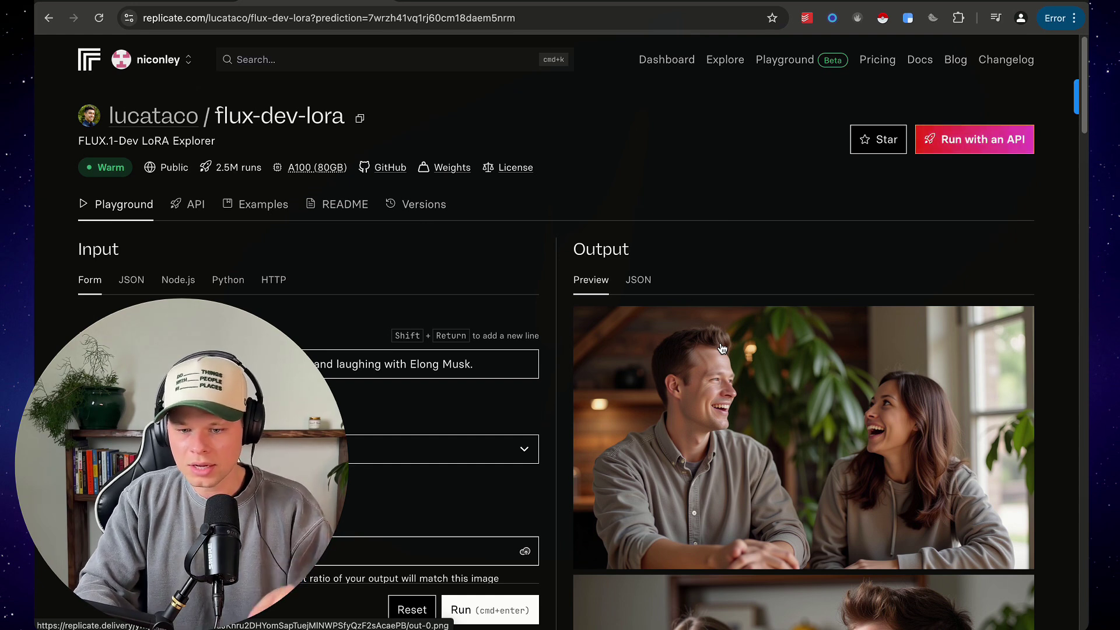
# - Correct 'Elong' to 'Elon' in the prompt and rerun to generate two new images
pyautogui.click(441, 364)
pyautogui.press('BackSpace')
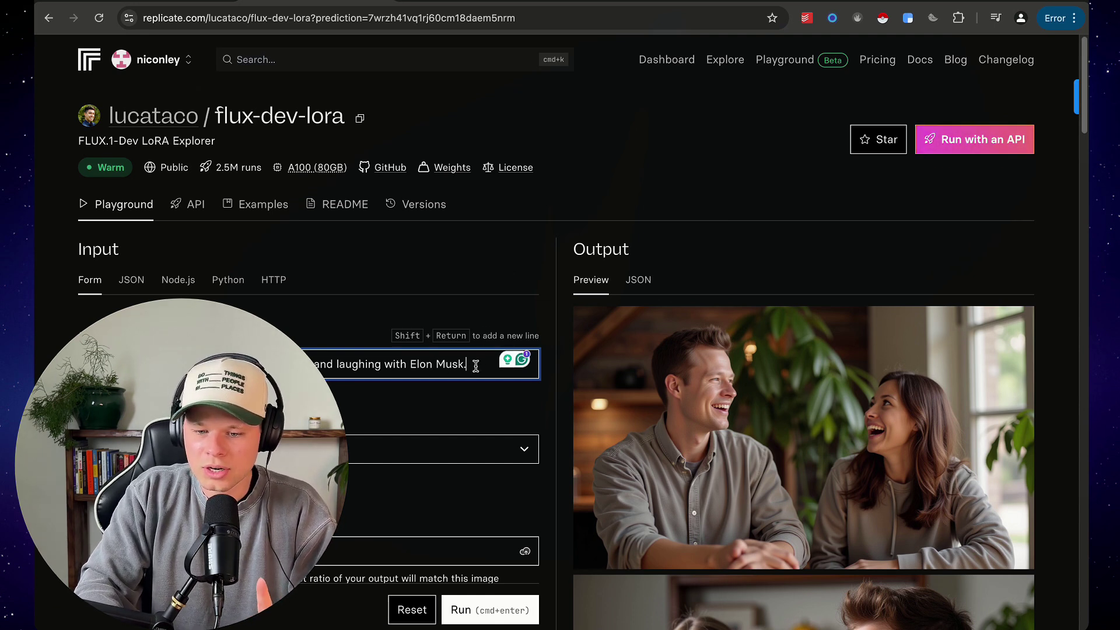
pyautogui.scroll(-1, 506, 280)
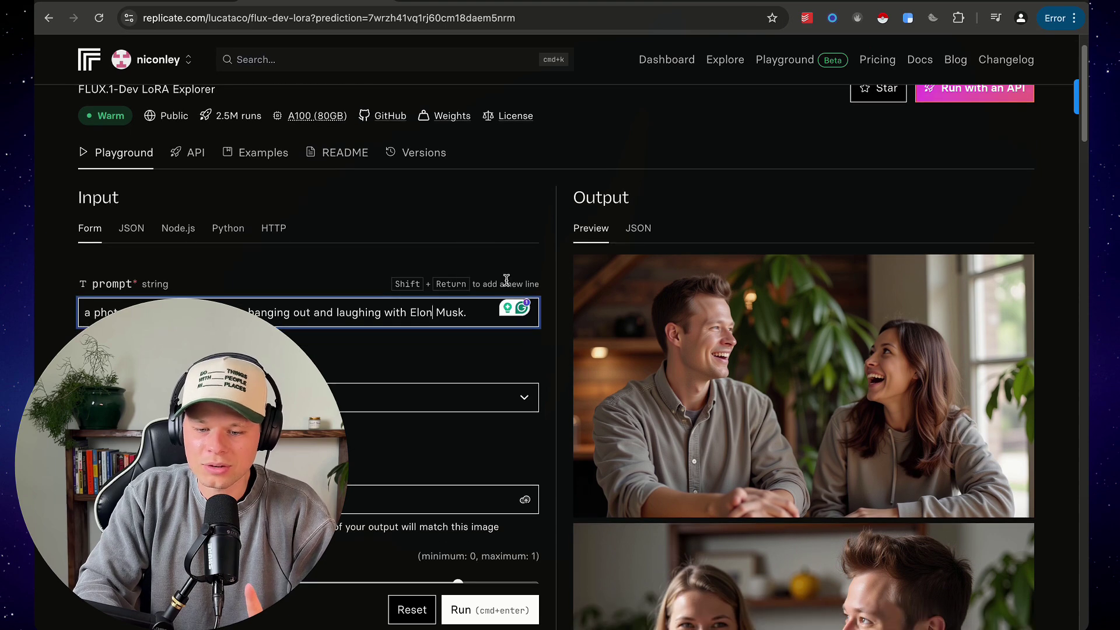
pyautogui.click(491, 610)
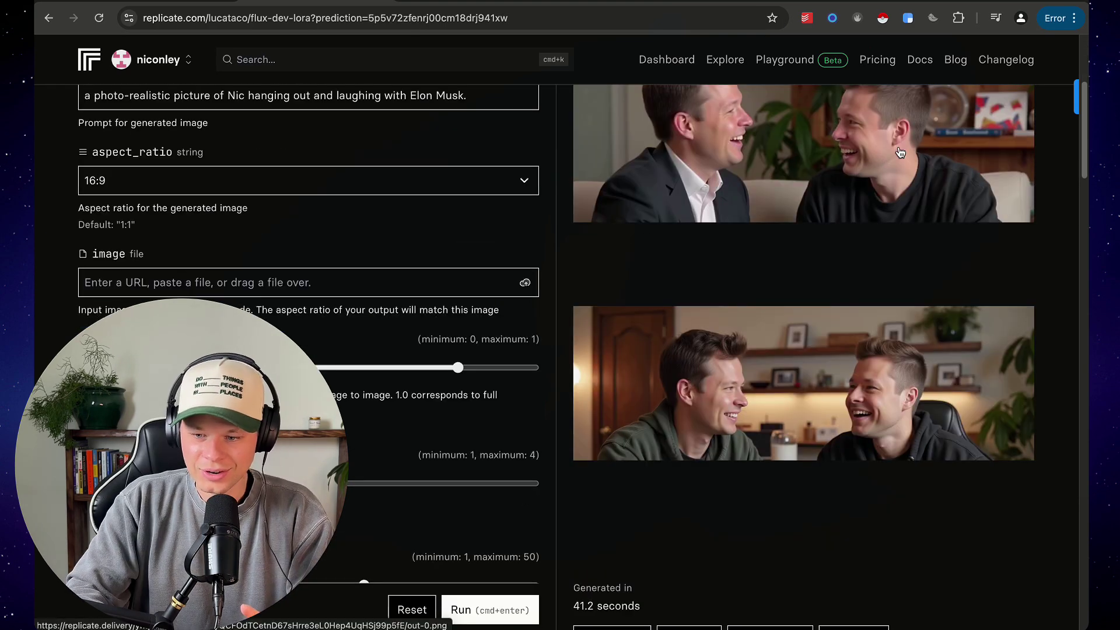
pyautogui.scroll(1, 901, 175)
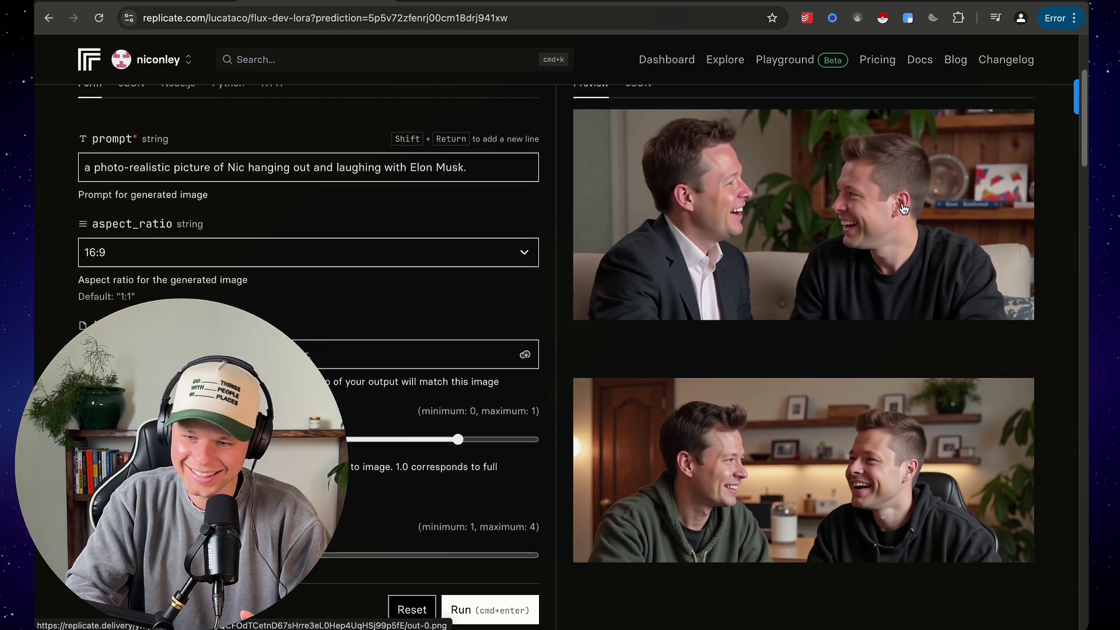
pyautogui.scroll(-1, 903, 208)
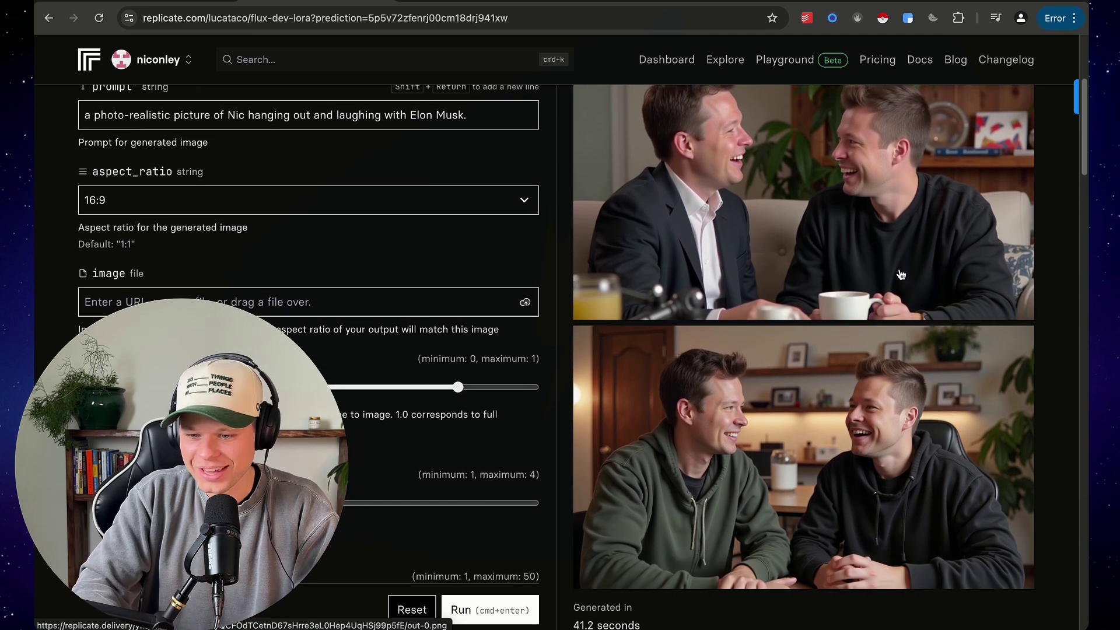
pyautogui.scroll(1, 901, 274)
pyautogui.scroll(5, 703, 251)
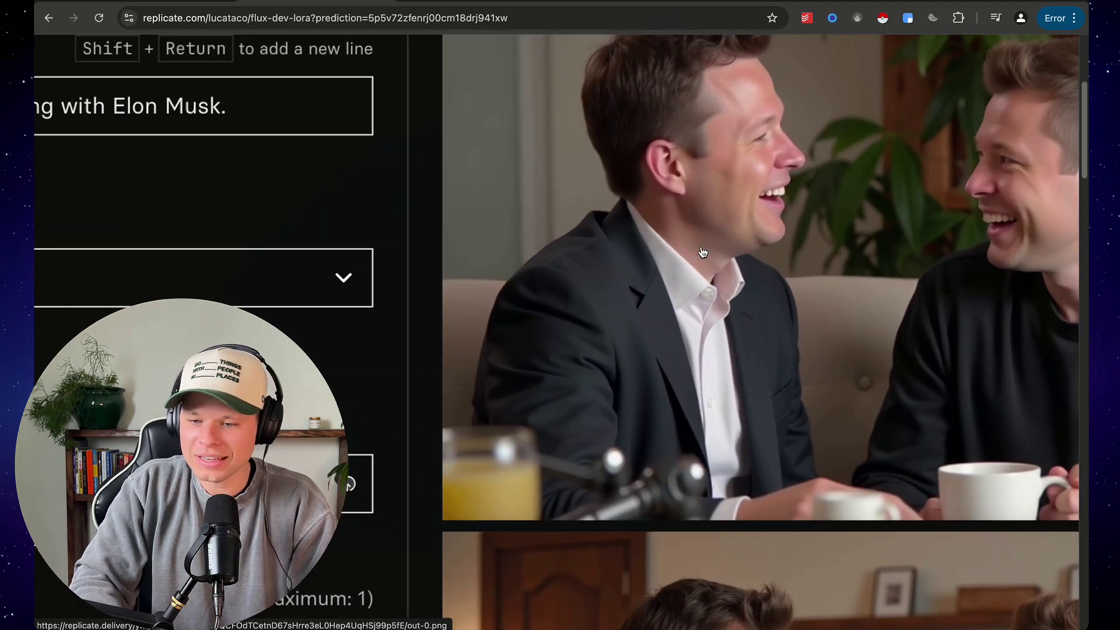
pyautogui.scroll(5, 702, 252)
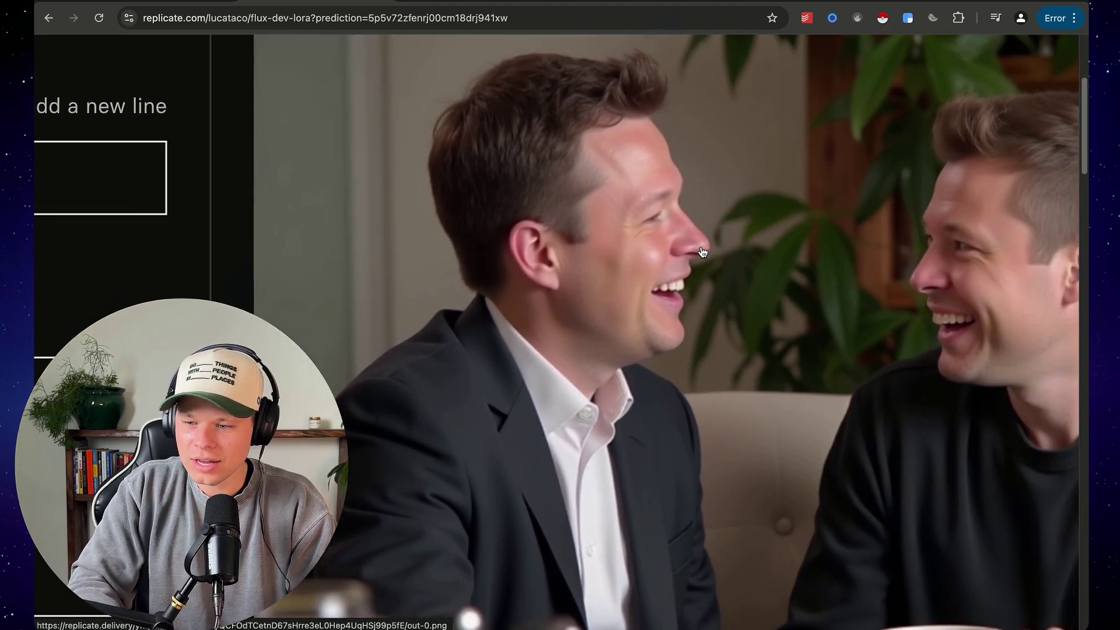
pyautogui.hscroll(3, 703, 252)
pyautogui.scroll(-5, 702, 252)
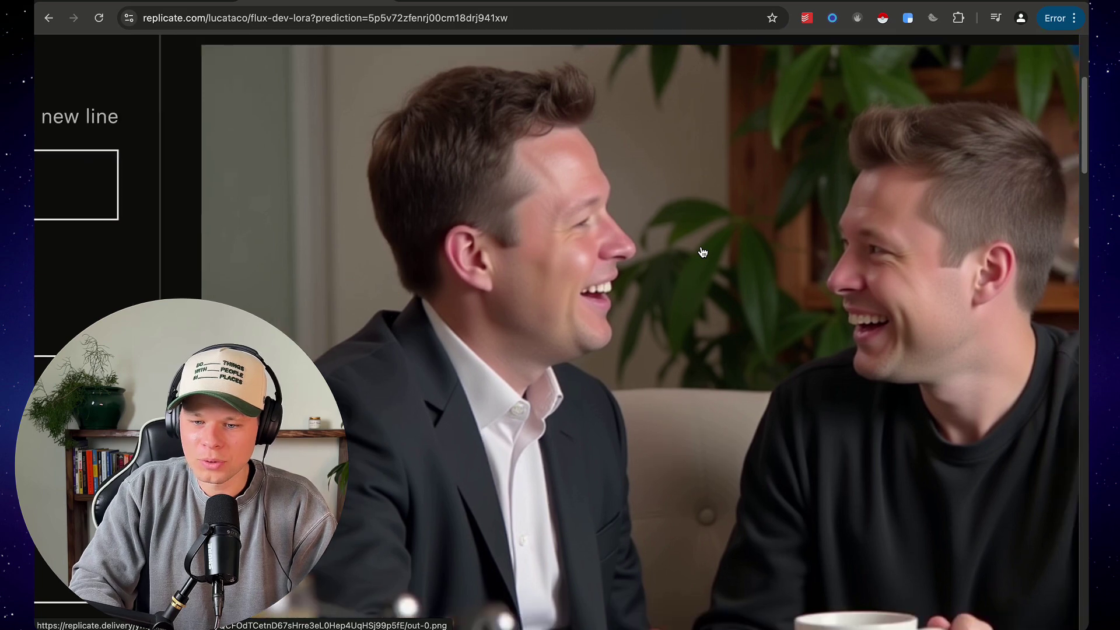
pyautogui.scroll(-5, 702, 251)
pyautogui.scroll(5, 665, 331)
pyautogui.scroll(3, 666, 330)
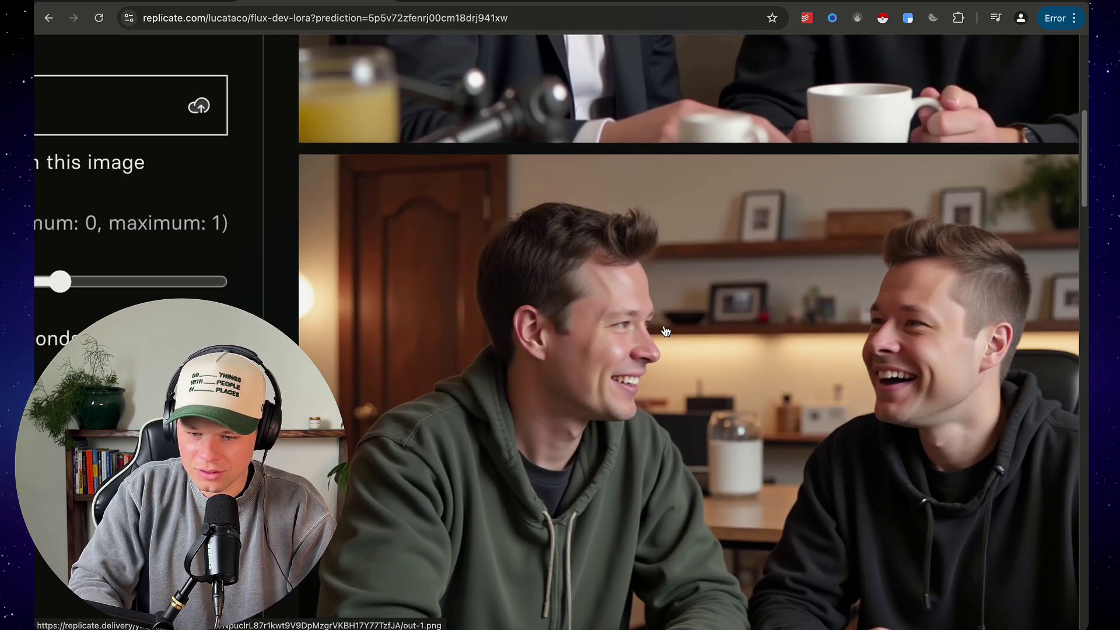
pyautogui.scroll(-1, 663, 326)
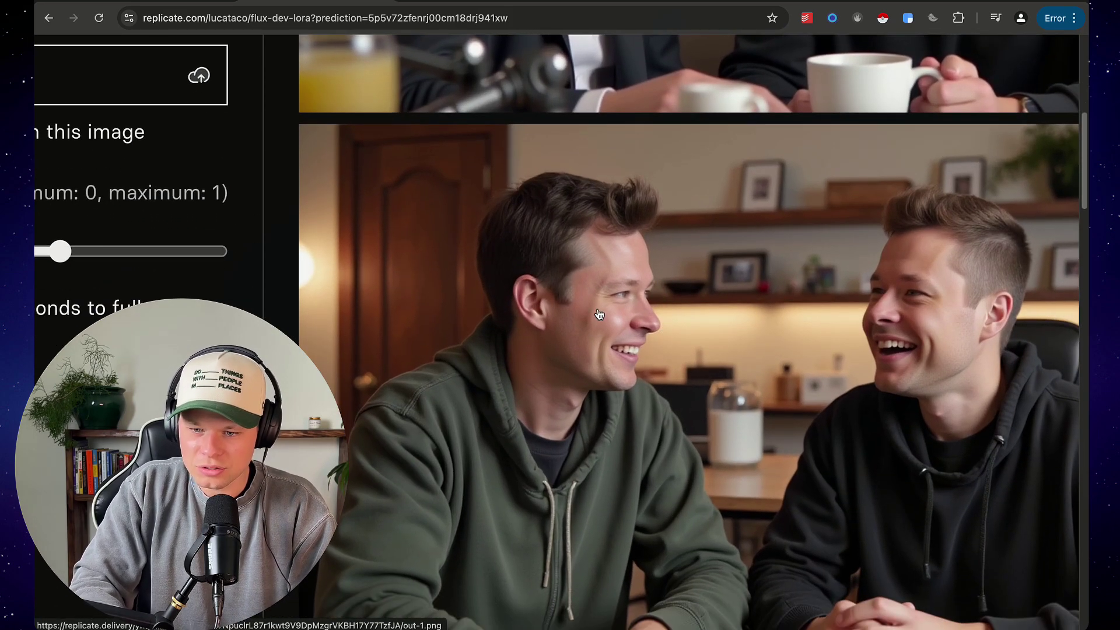
pyautogui.scroll(-5, 599, 354)
pyautogui.scroll(-2, 599, 355)
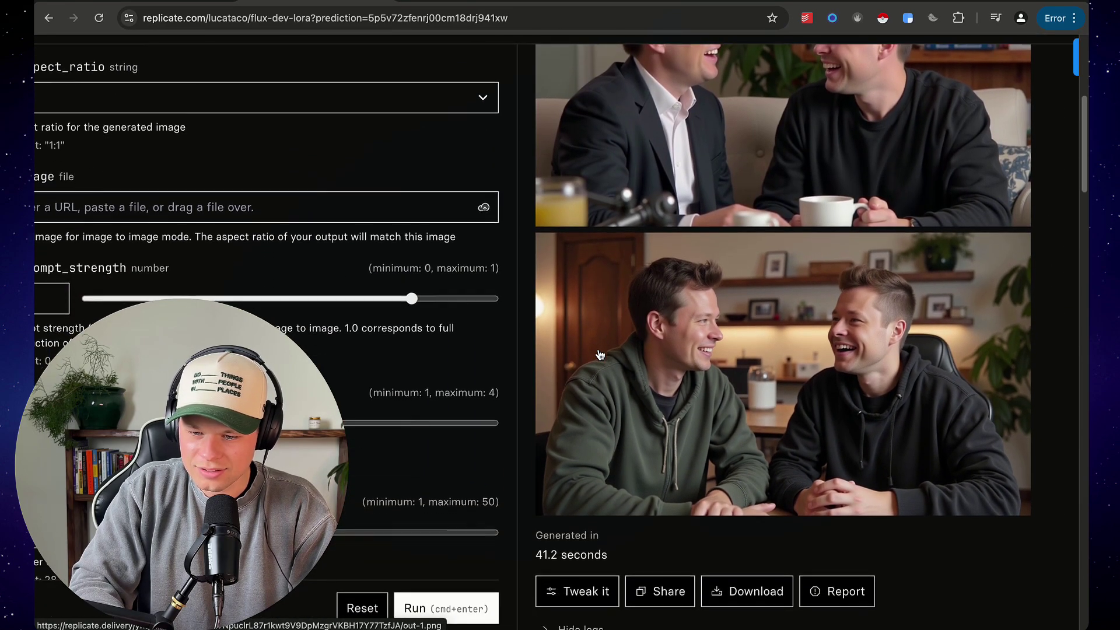
pyautogui.scroll(4, 804, 349)
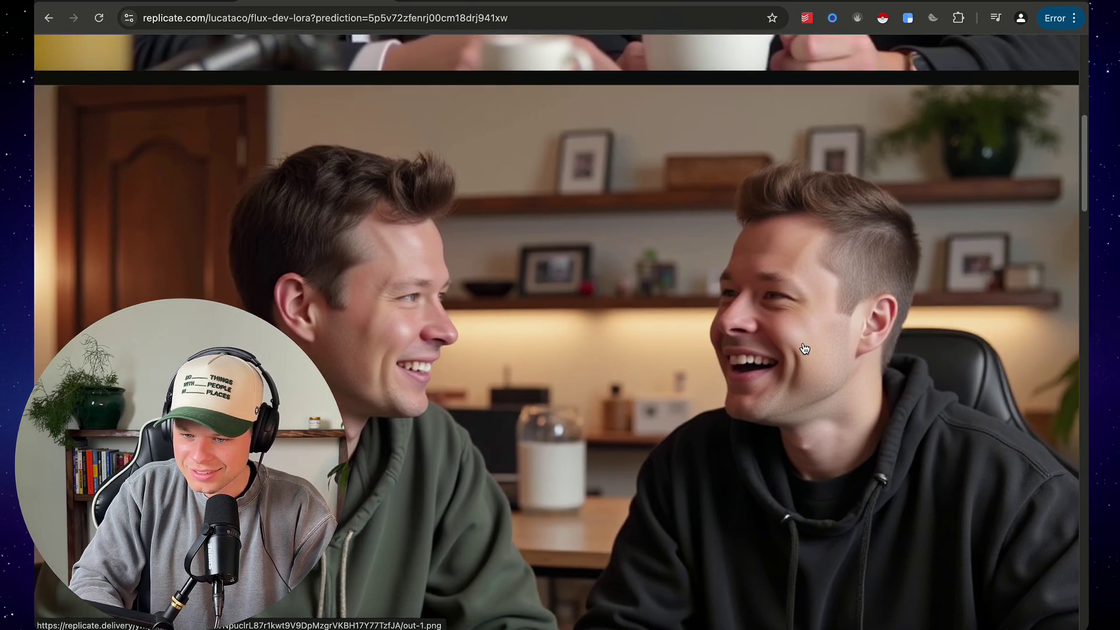
pyautogui.scroll(5, 804, 349)
pyautogui.scroll(-5, 804, 349)
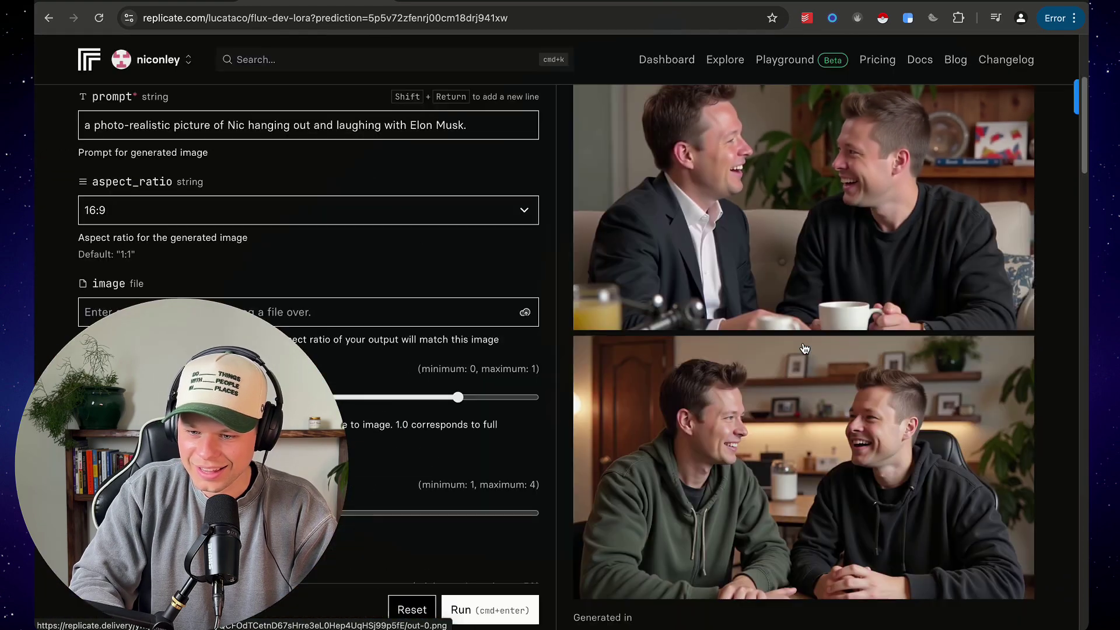
pyautogui.scroll(2, 804, 346)
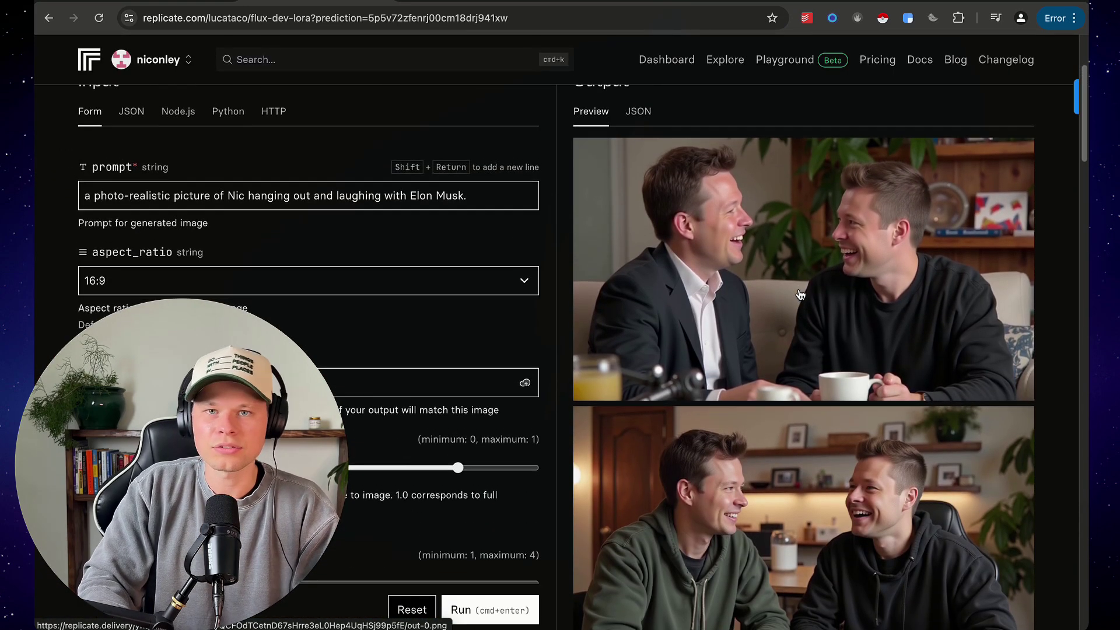